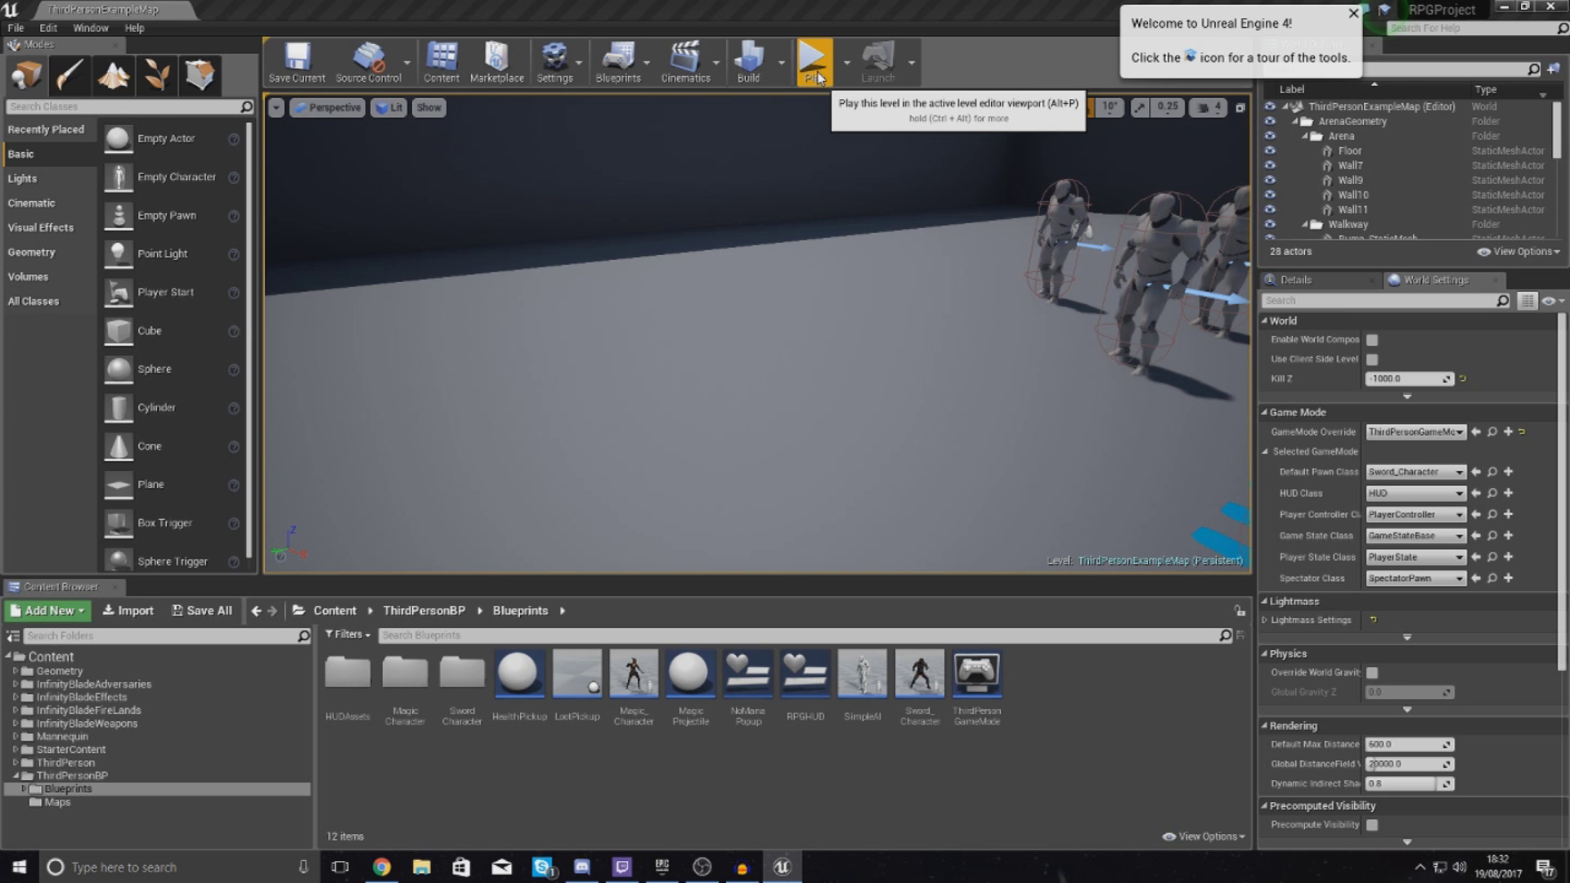
Play the level in the editor despite the Blueprint compile errors, run the sword character around the arena, and end the session
click(818, 76)
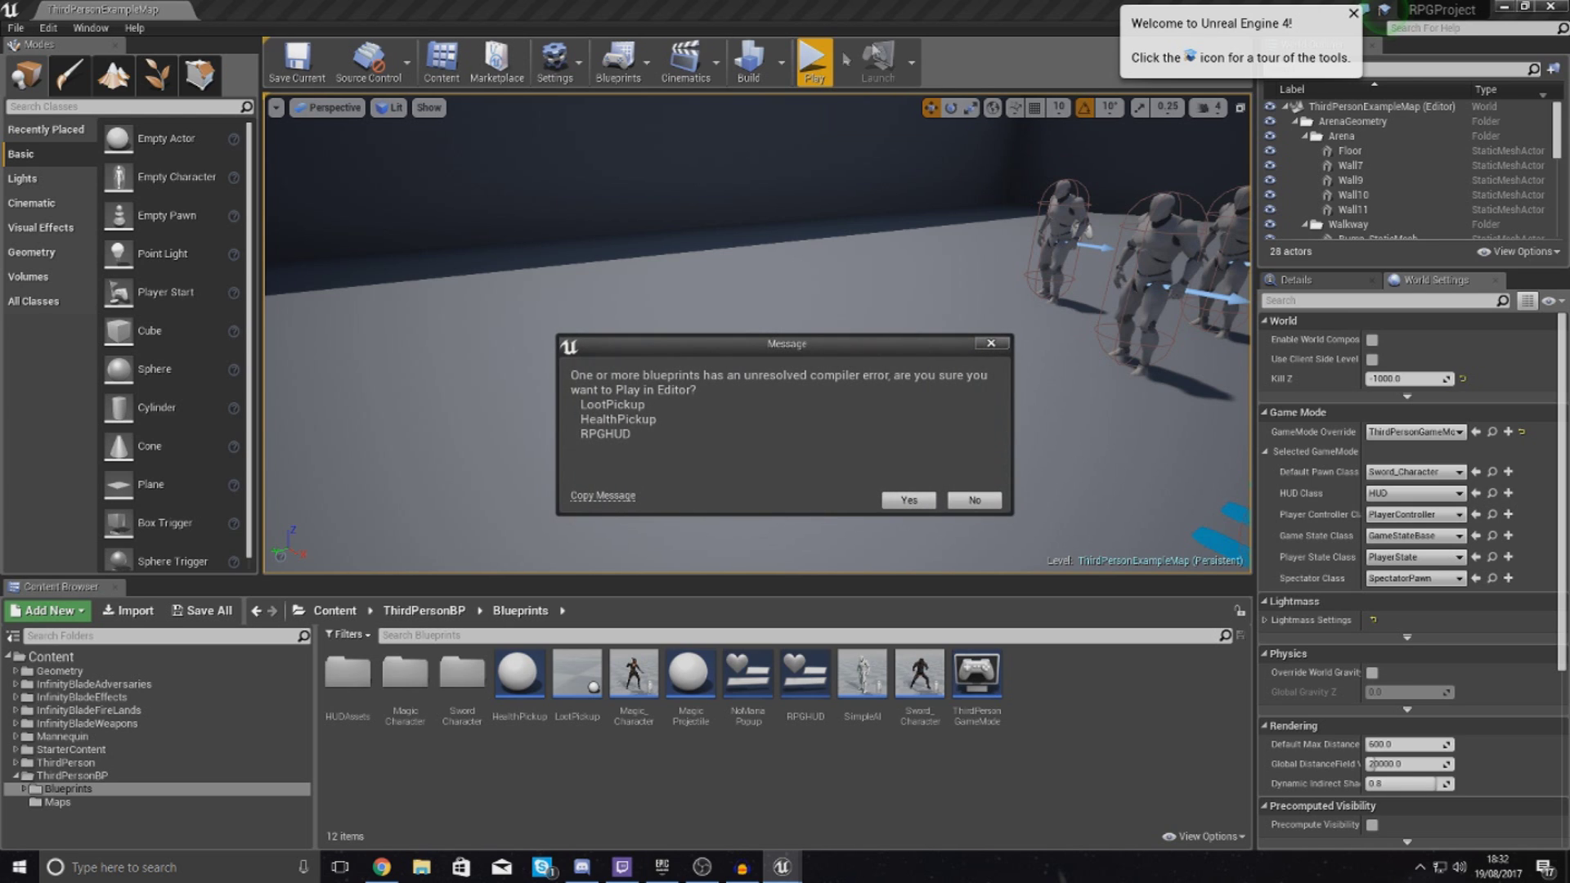
click(906, 501)
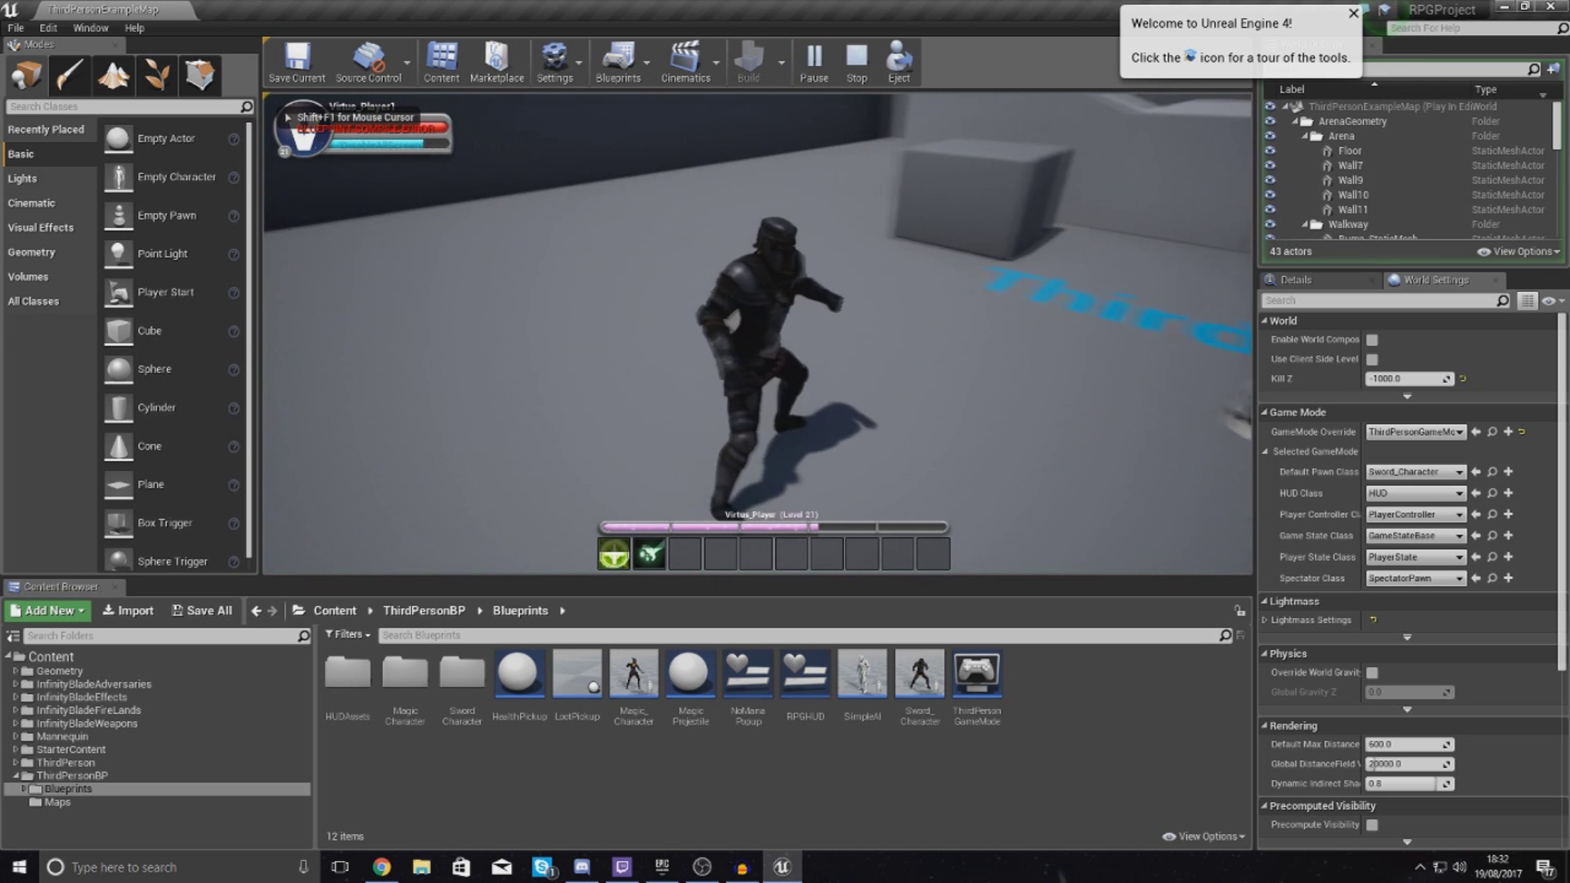
key(w)
key(w)
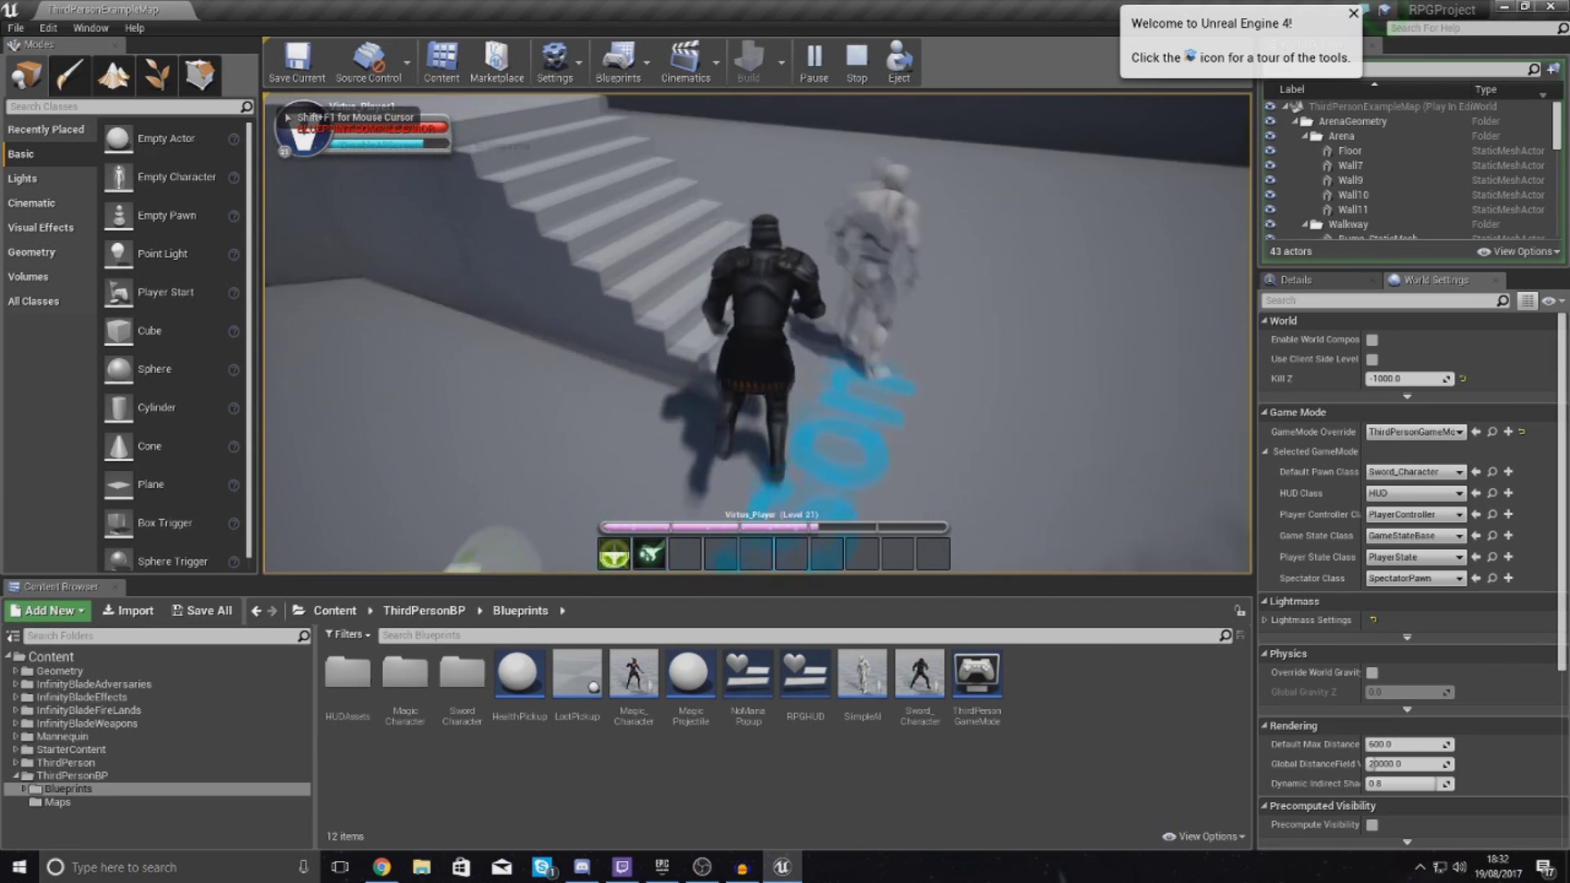
key(w)
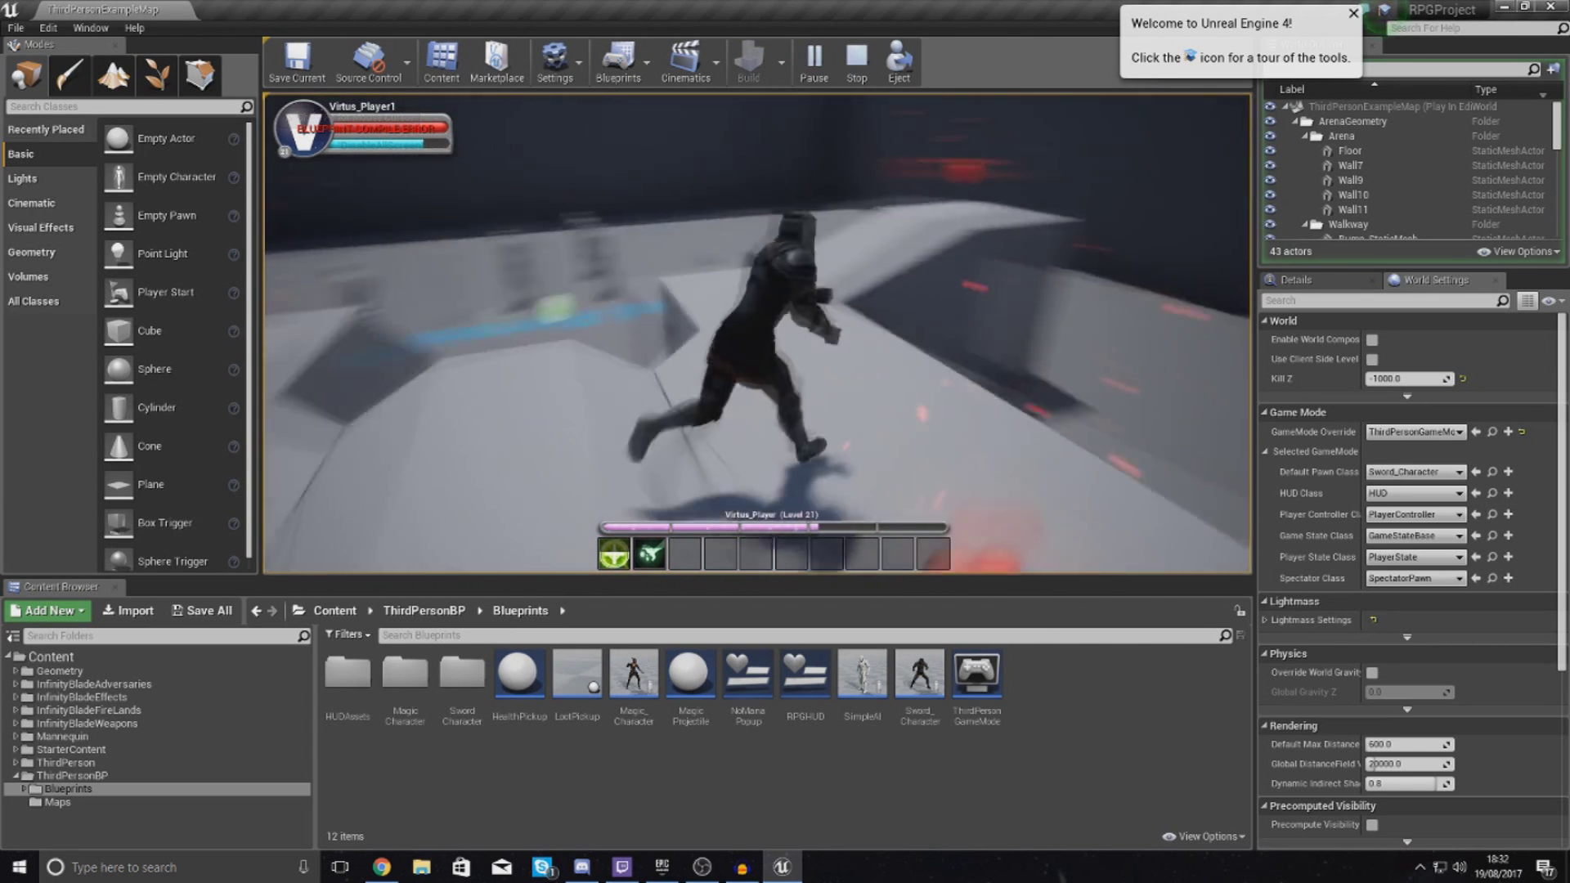
key(w)
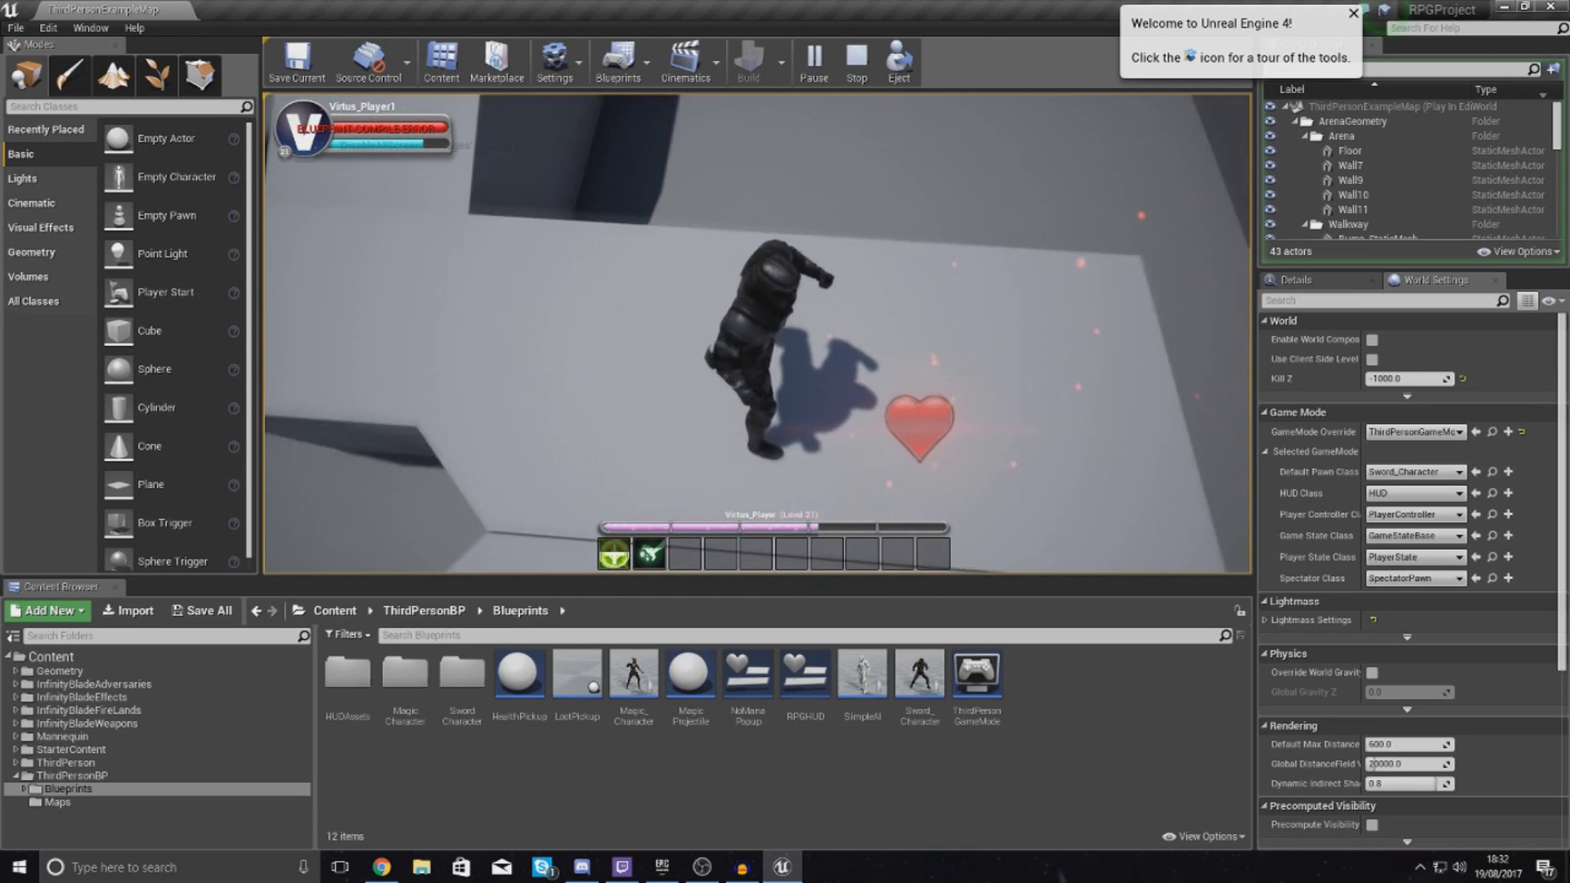
key(w)
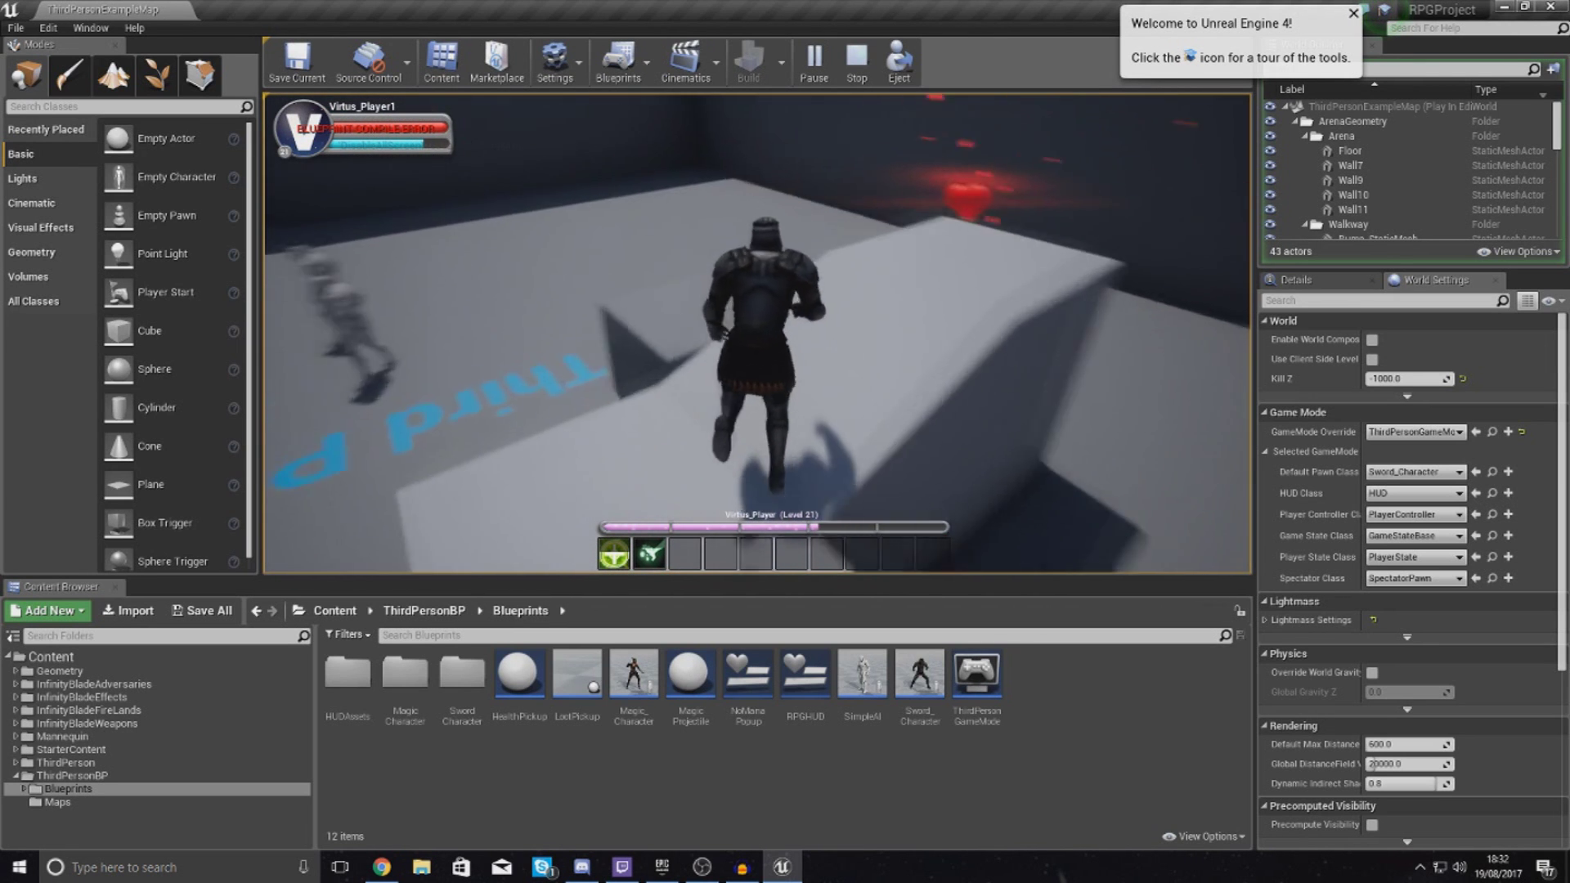
key(w)
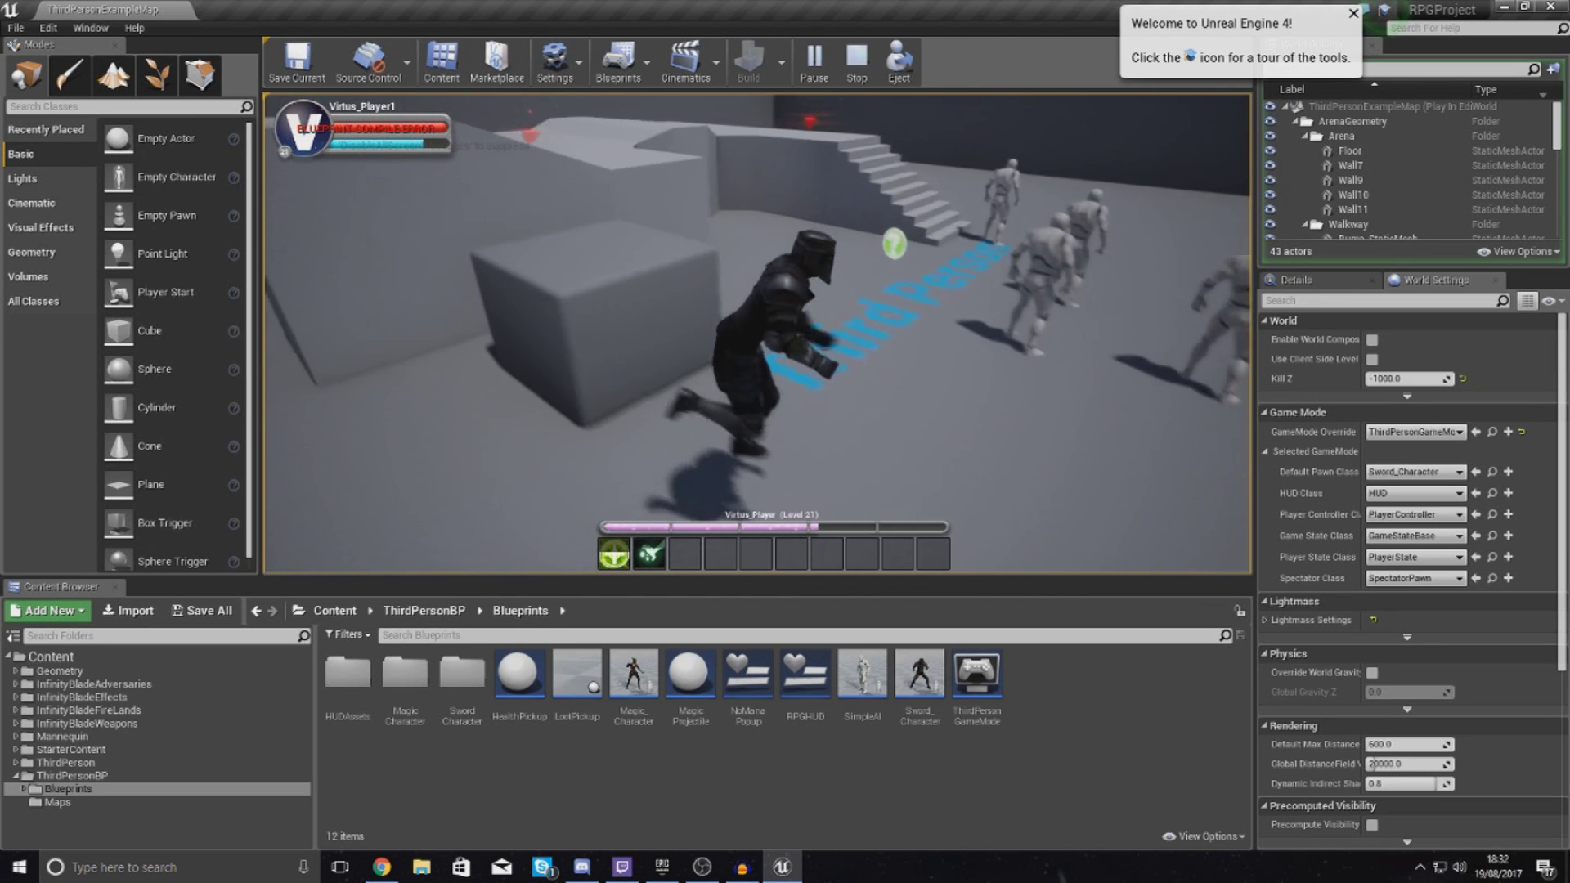
key(w)
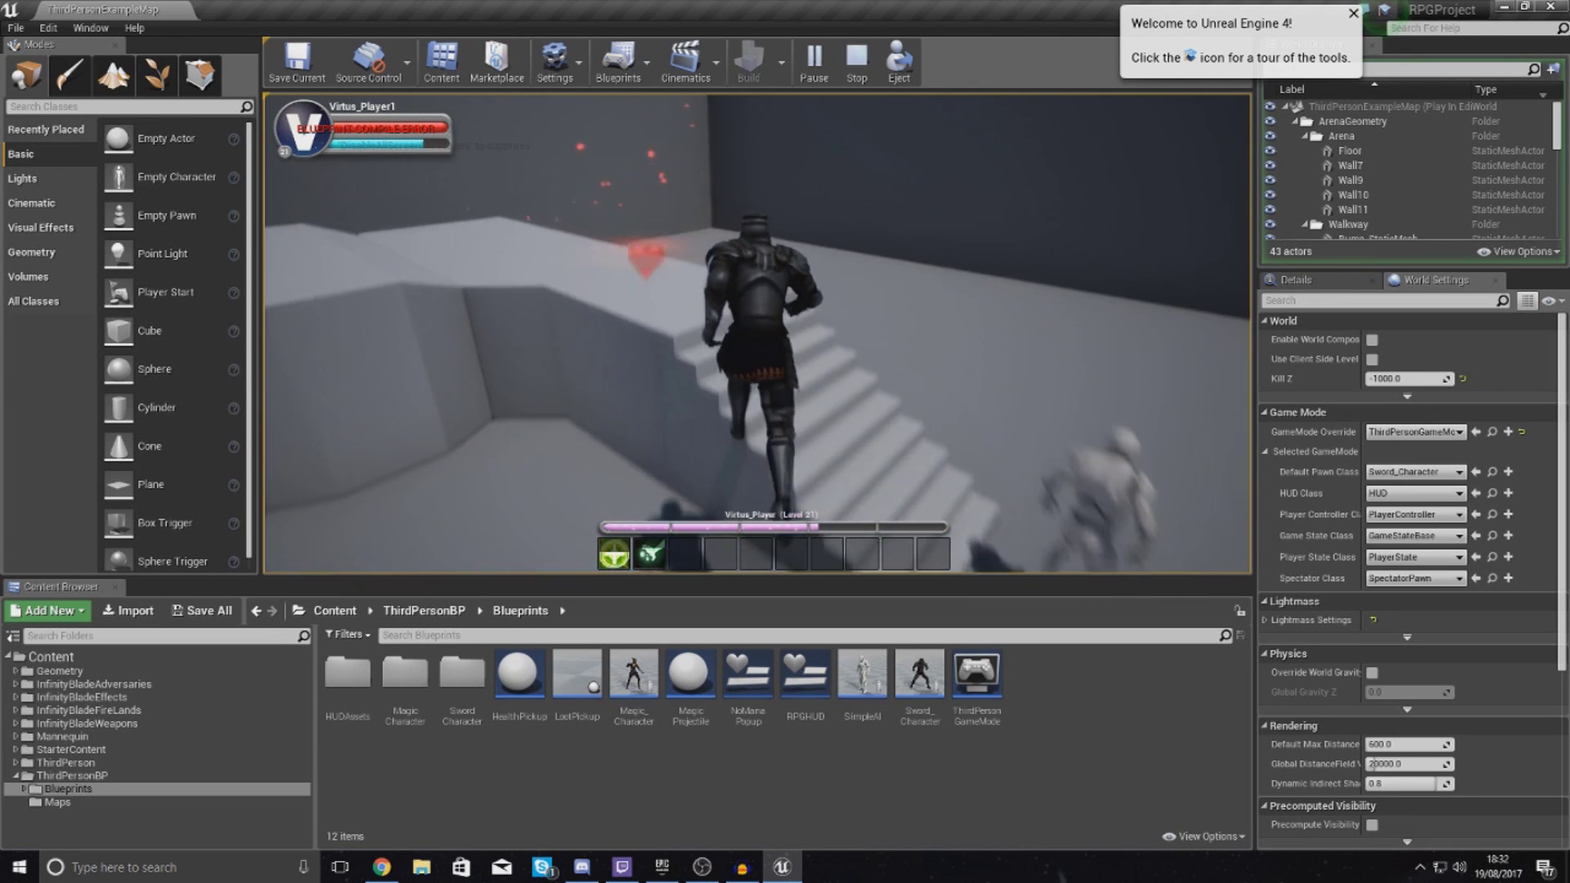
key(w)
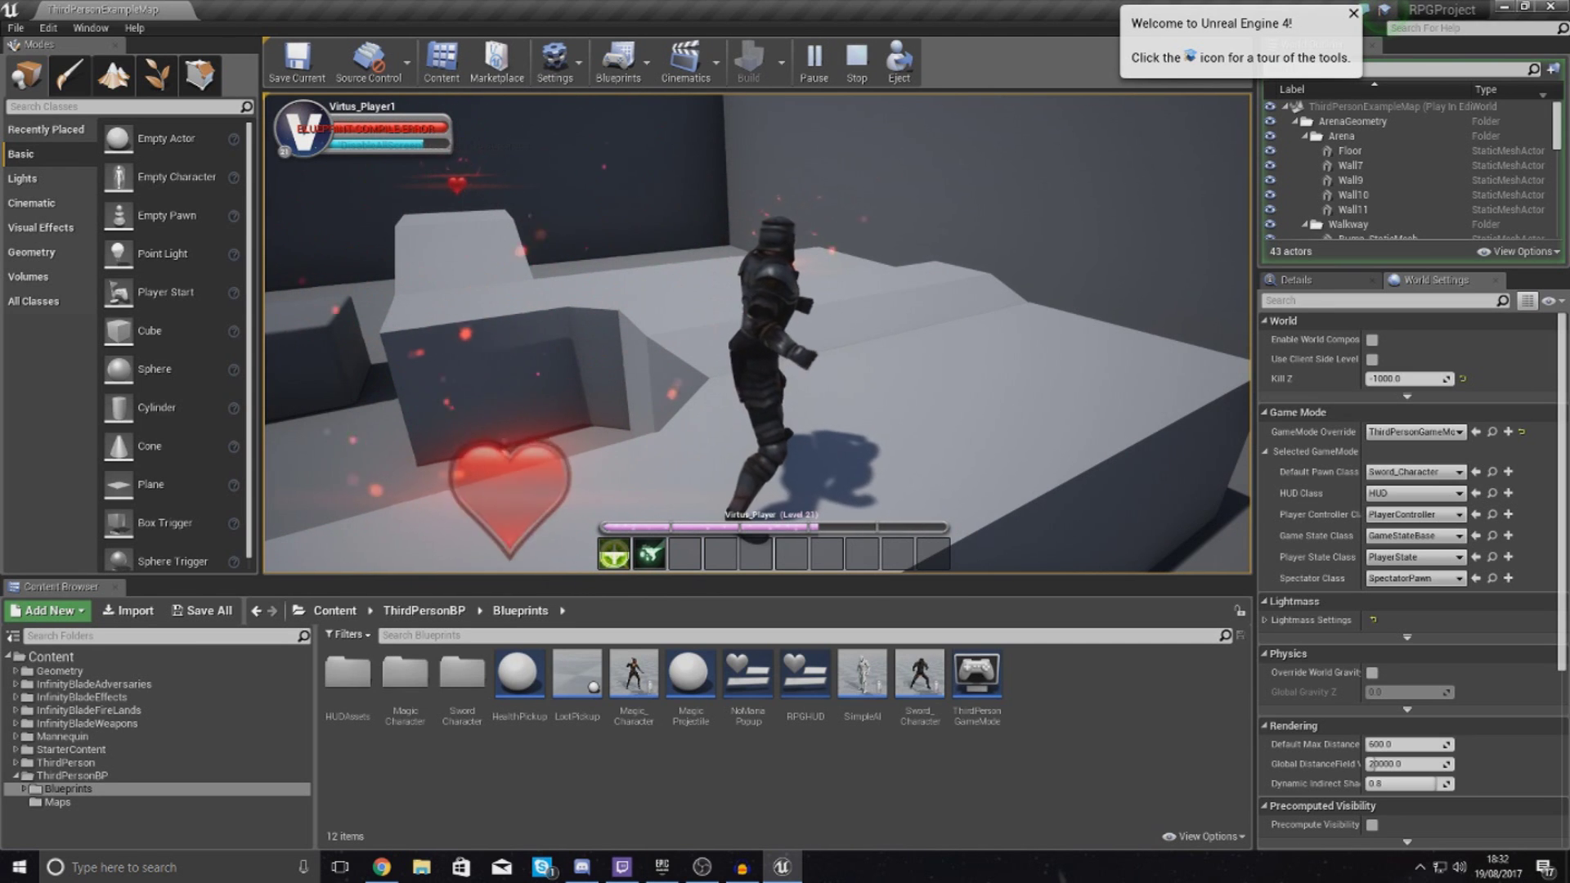
key(w)
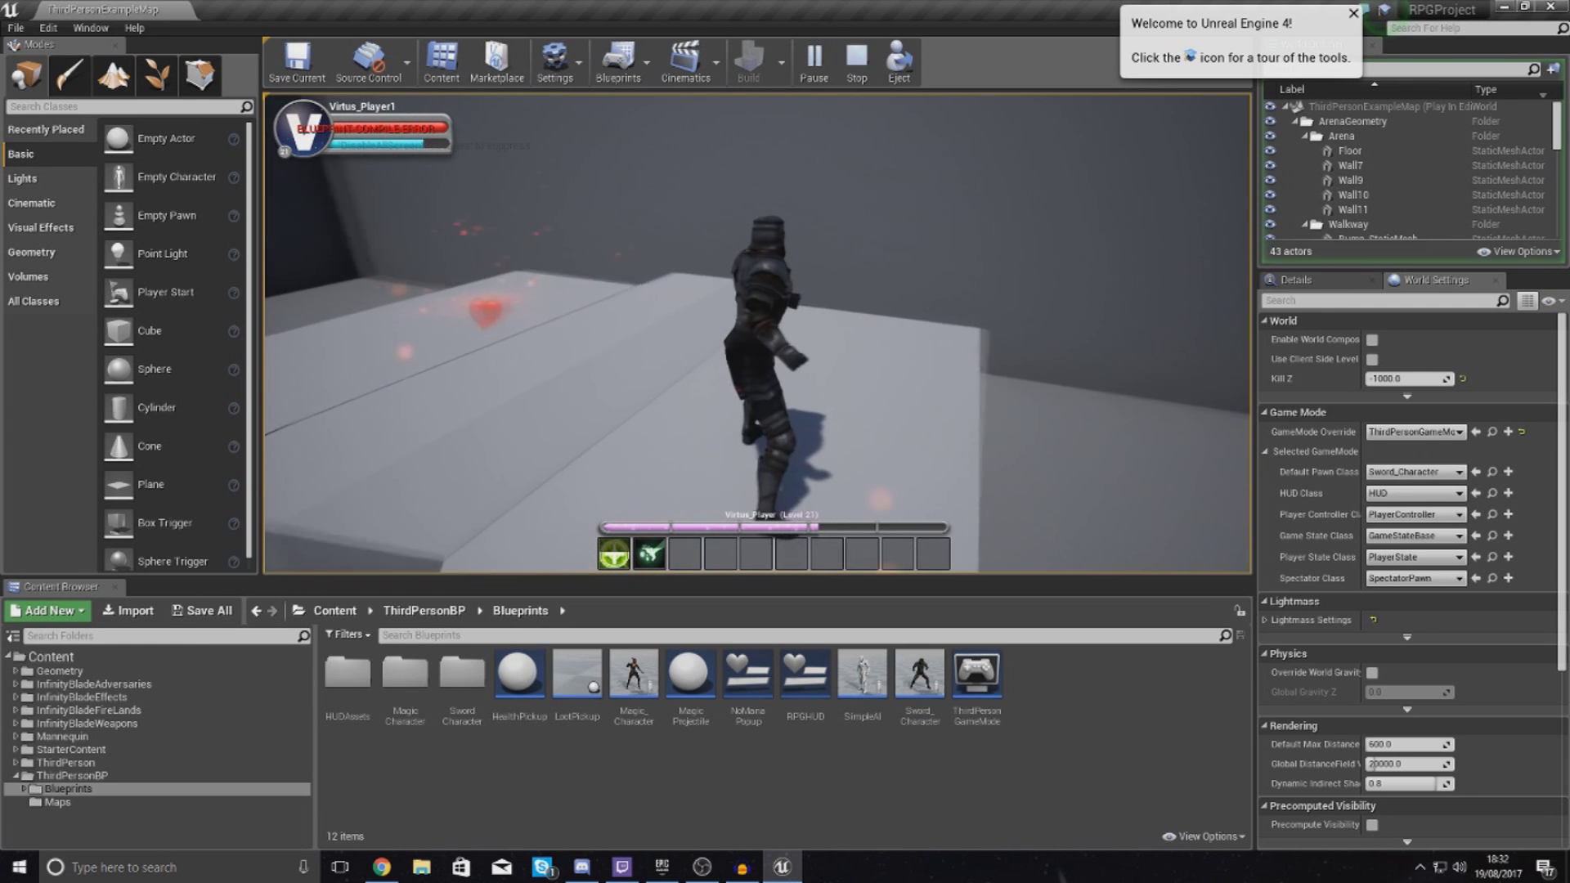
key(Escape)
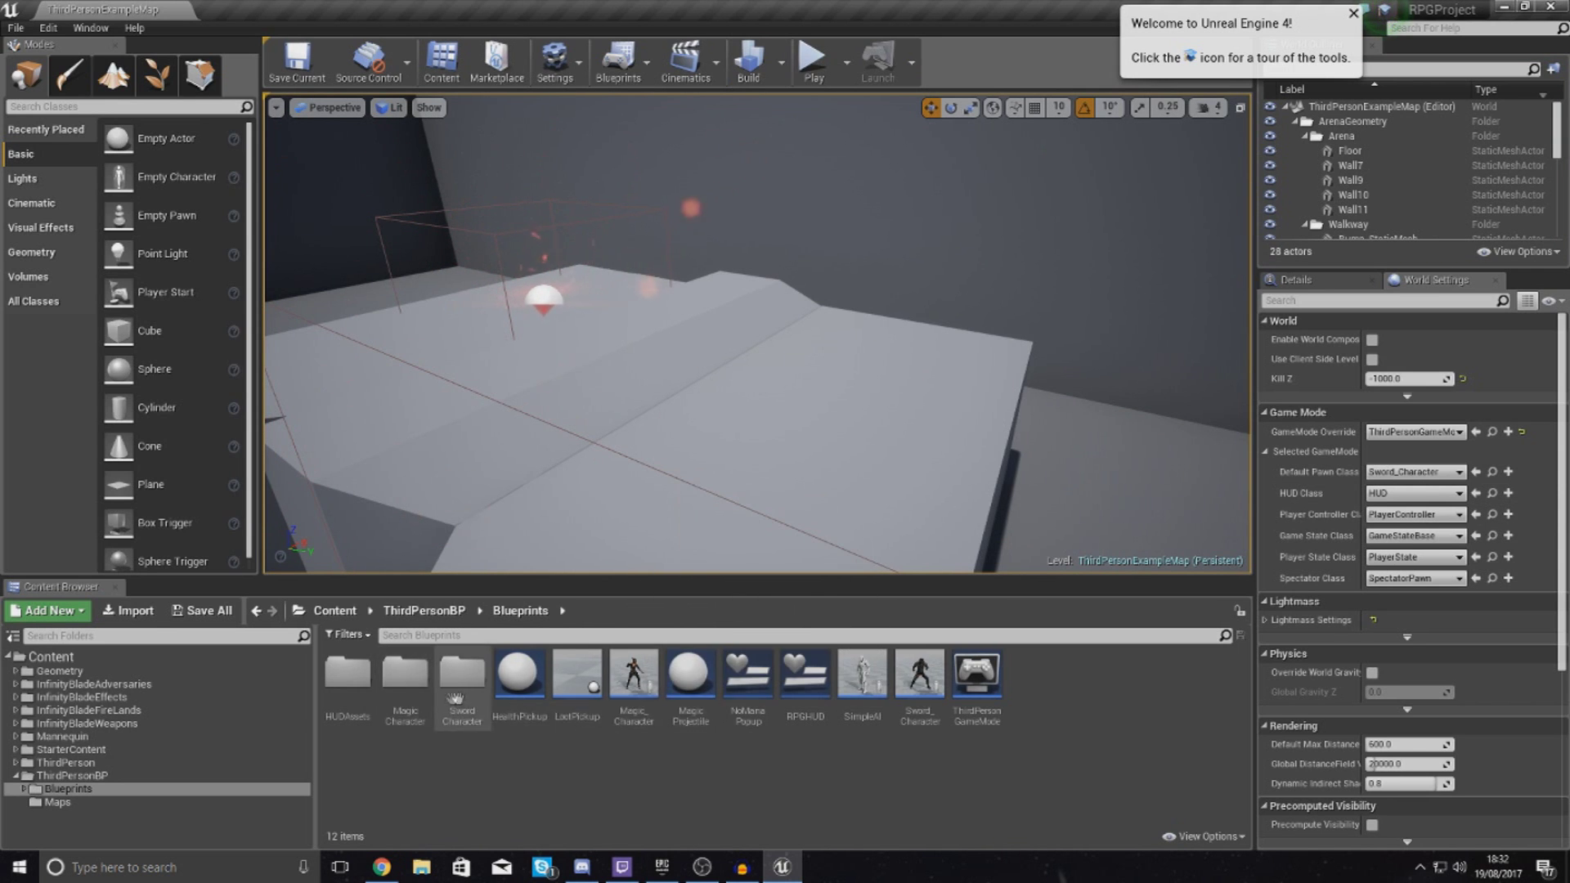
Open the Paladin_Character_Skeleton asset from the SwordCharacter folder
double_click(406, 677)
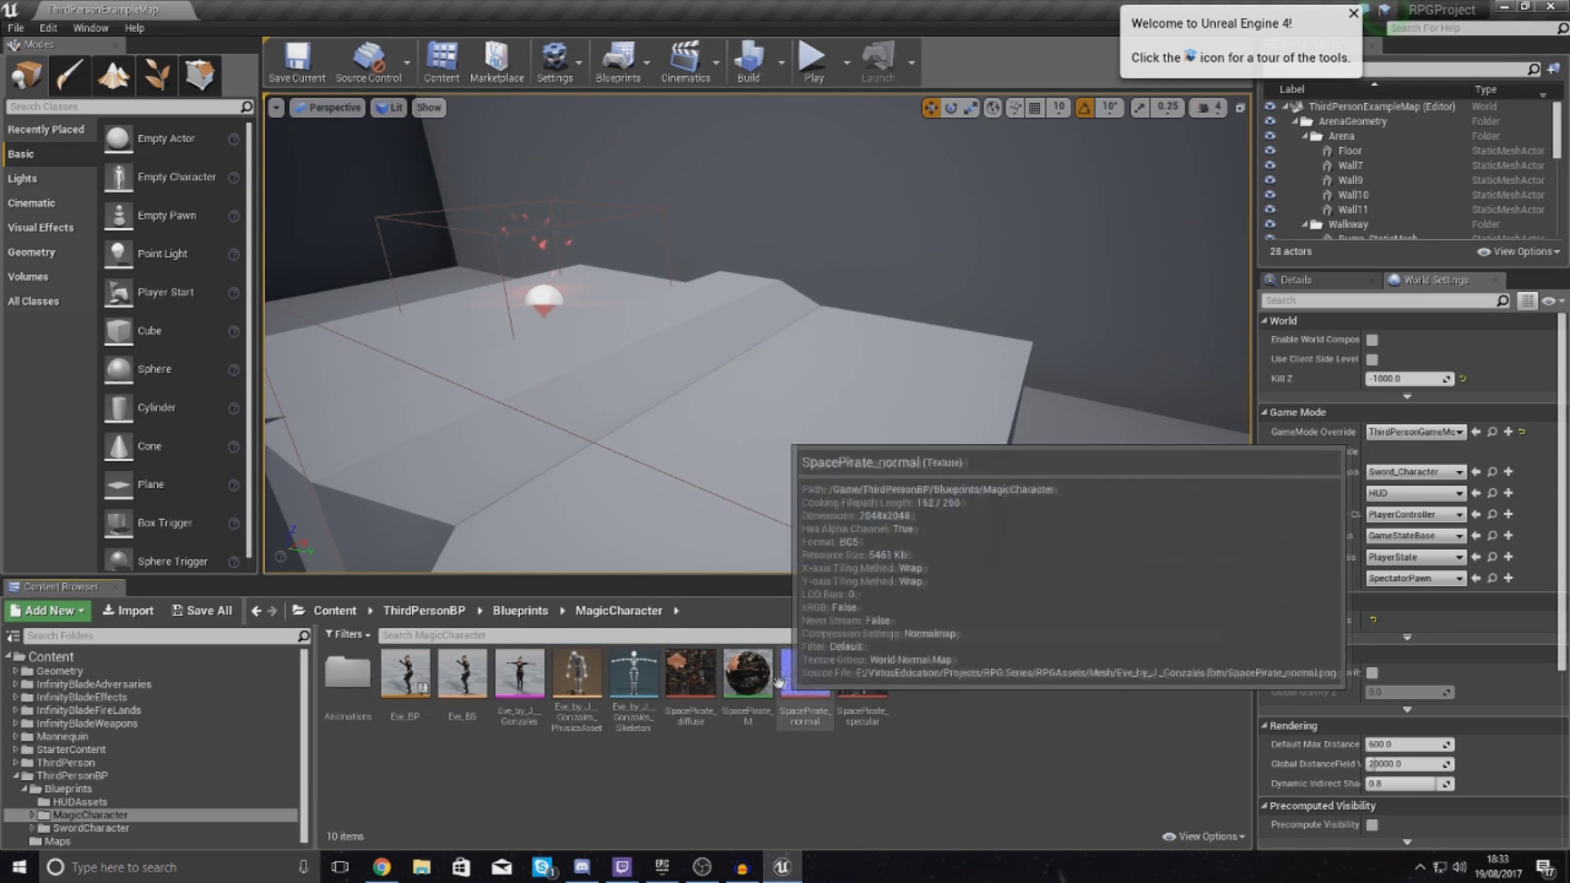
click(520, 610)
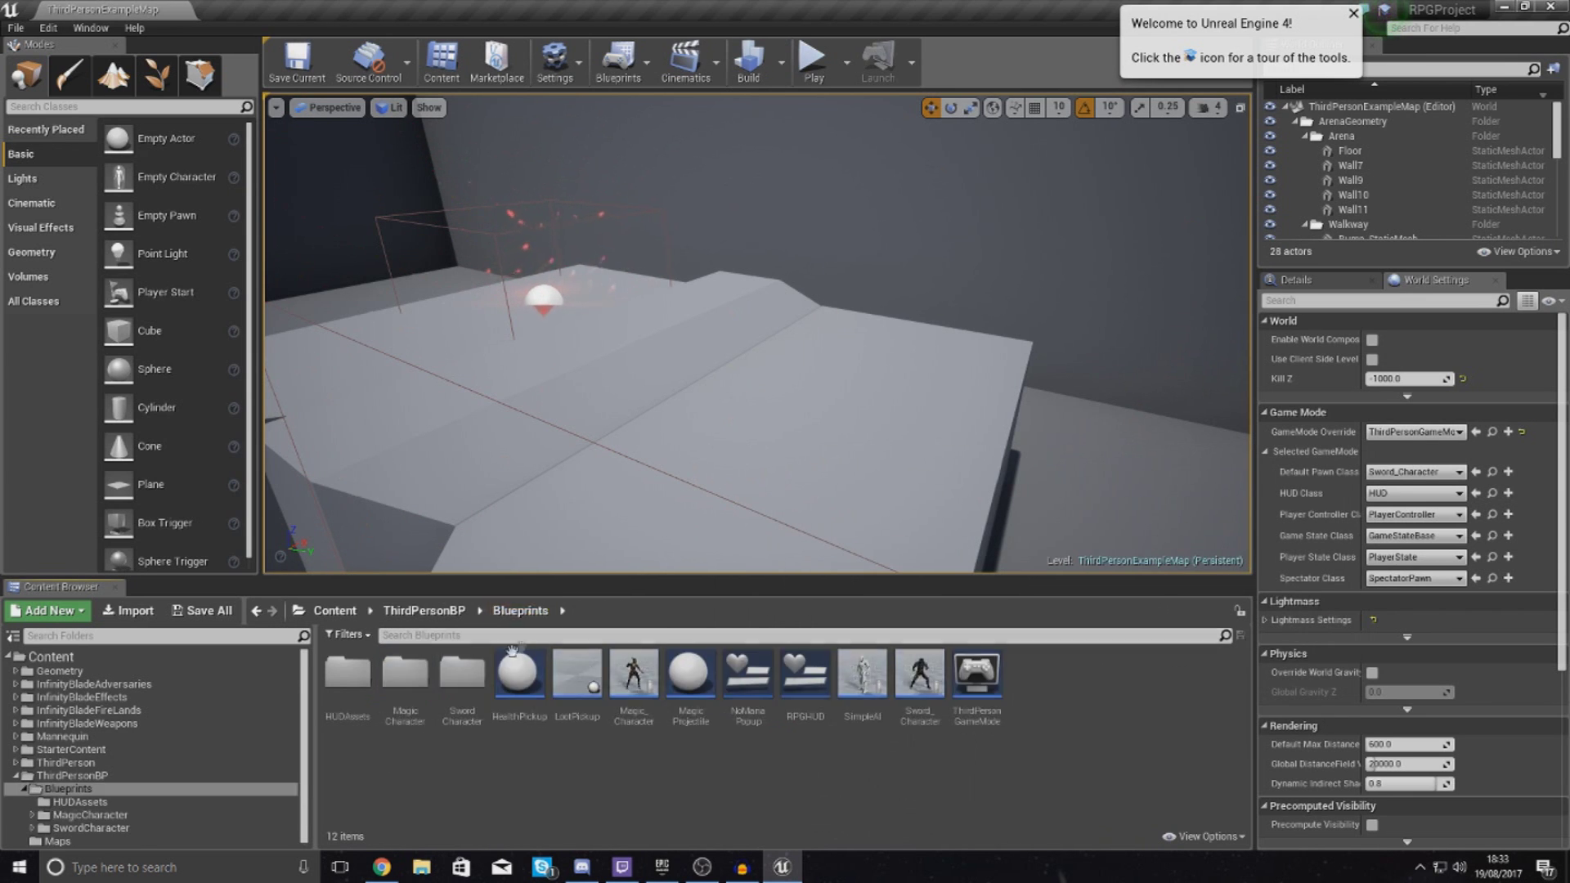
double_click(460, 686)
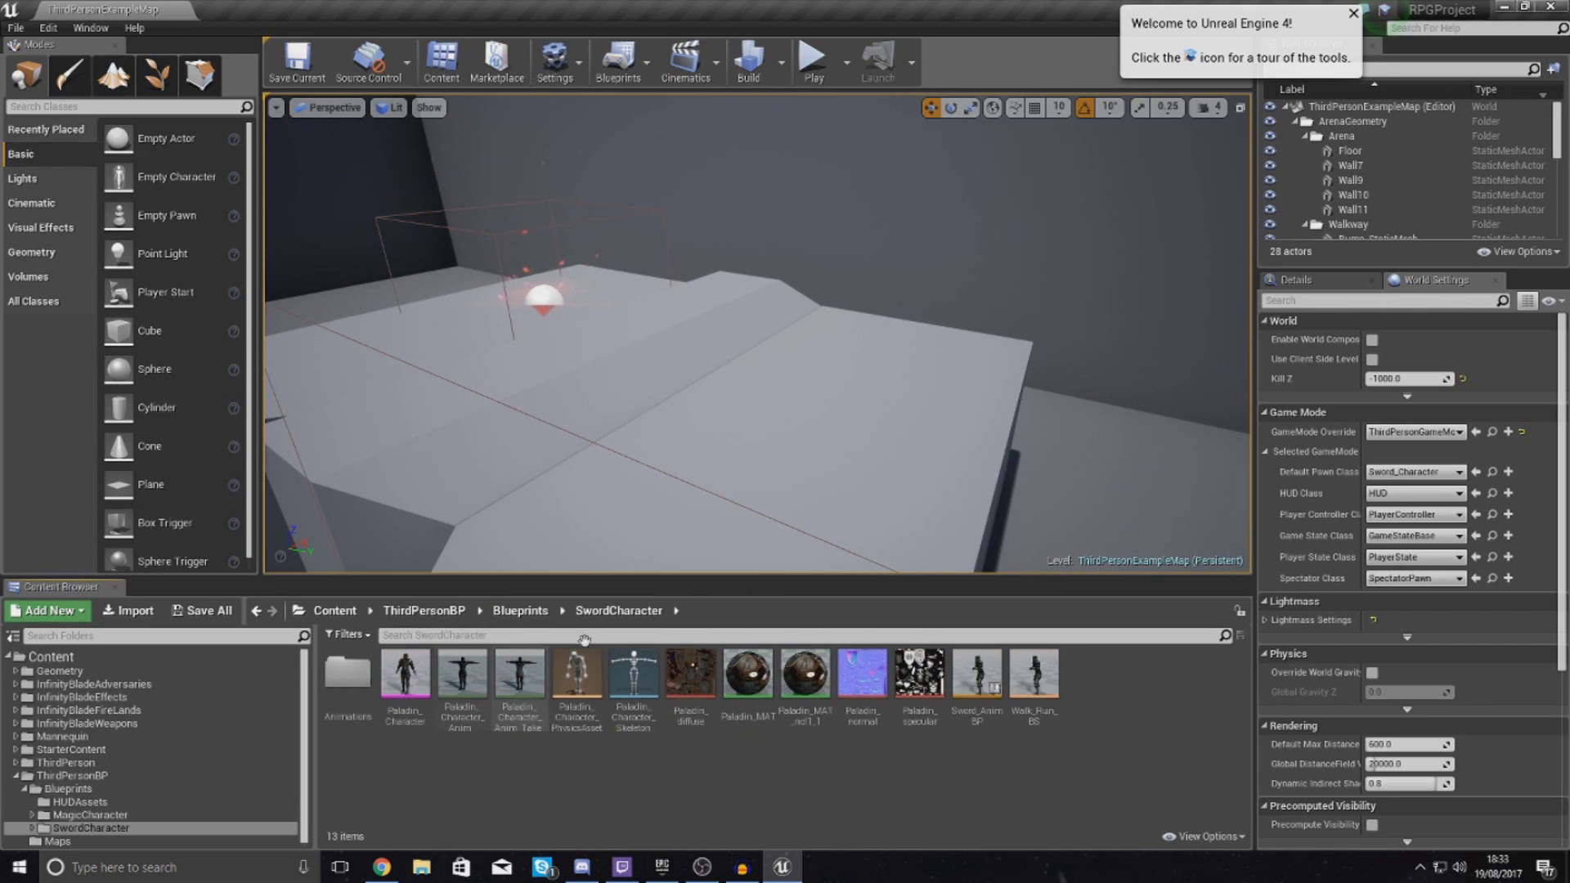
click(634, 685)
double_click(634, 685)
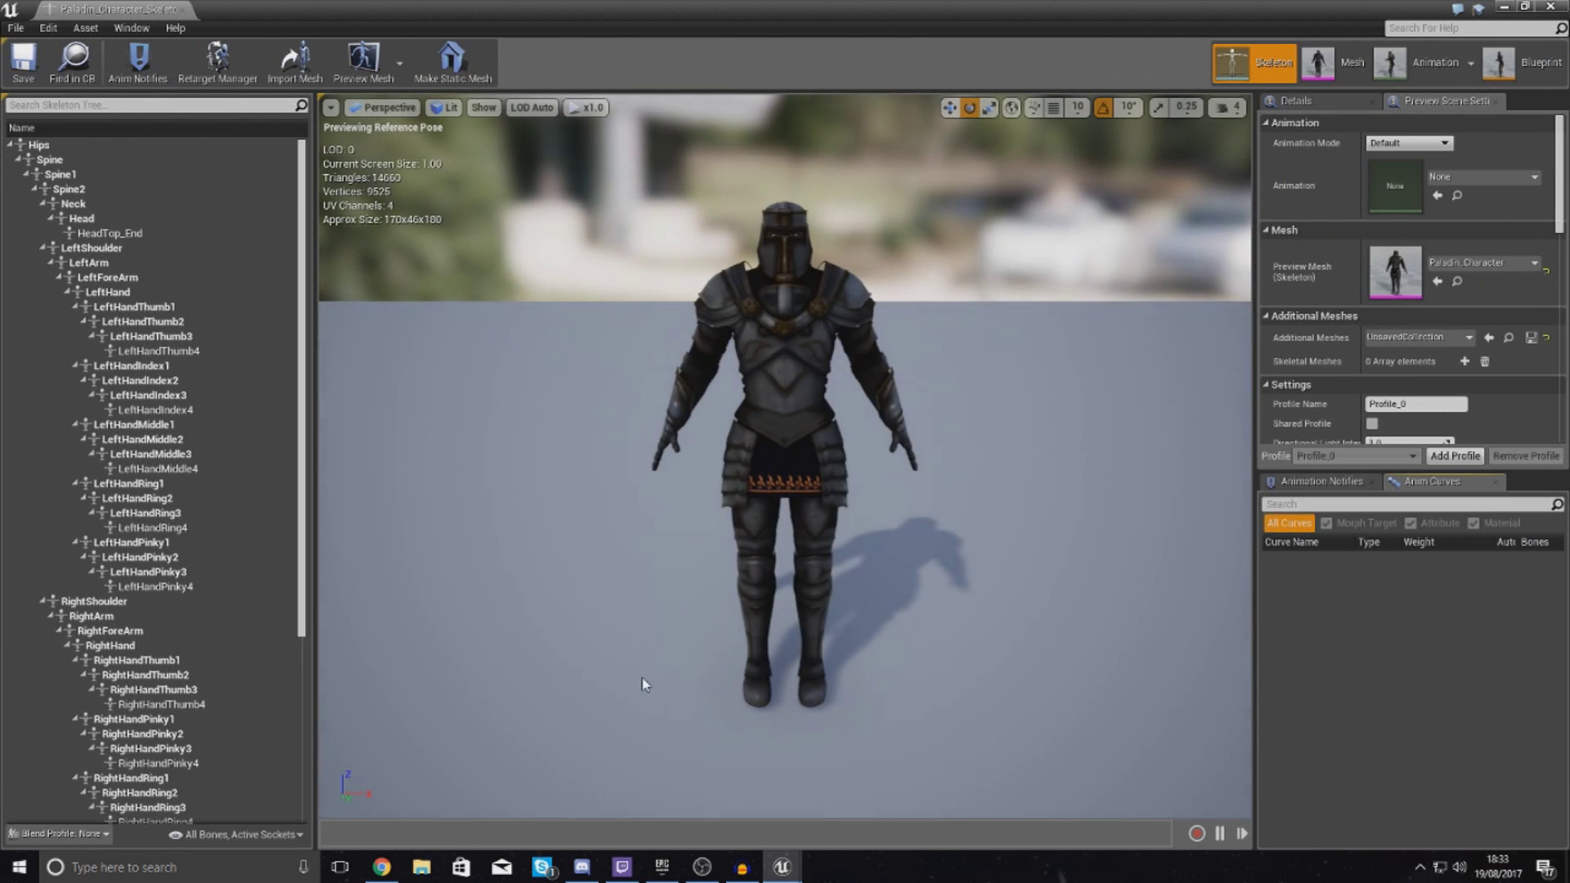
Add a socket named WeaponHold to the paladin's RightHand bone
click(676, 413)
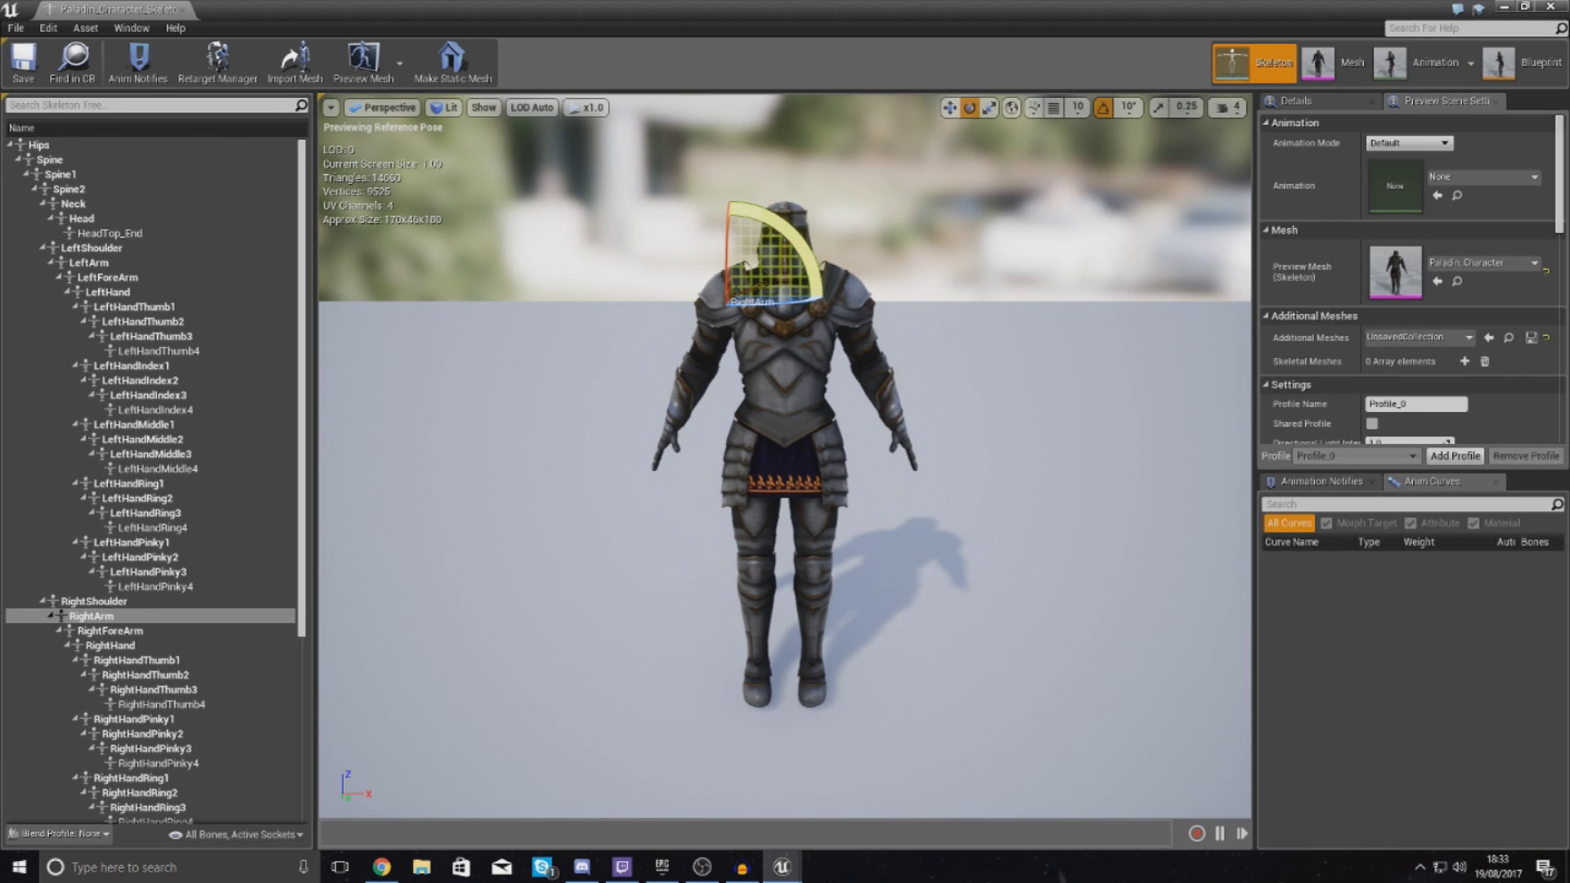
click(673, 433)
click(661, 494)
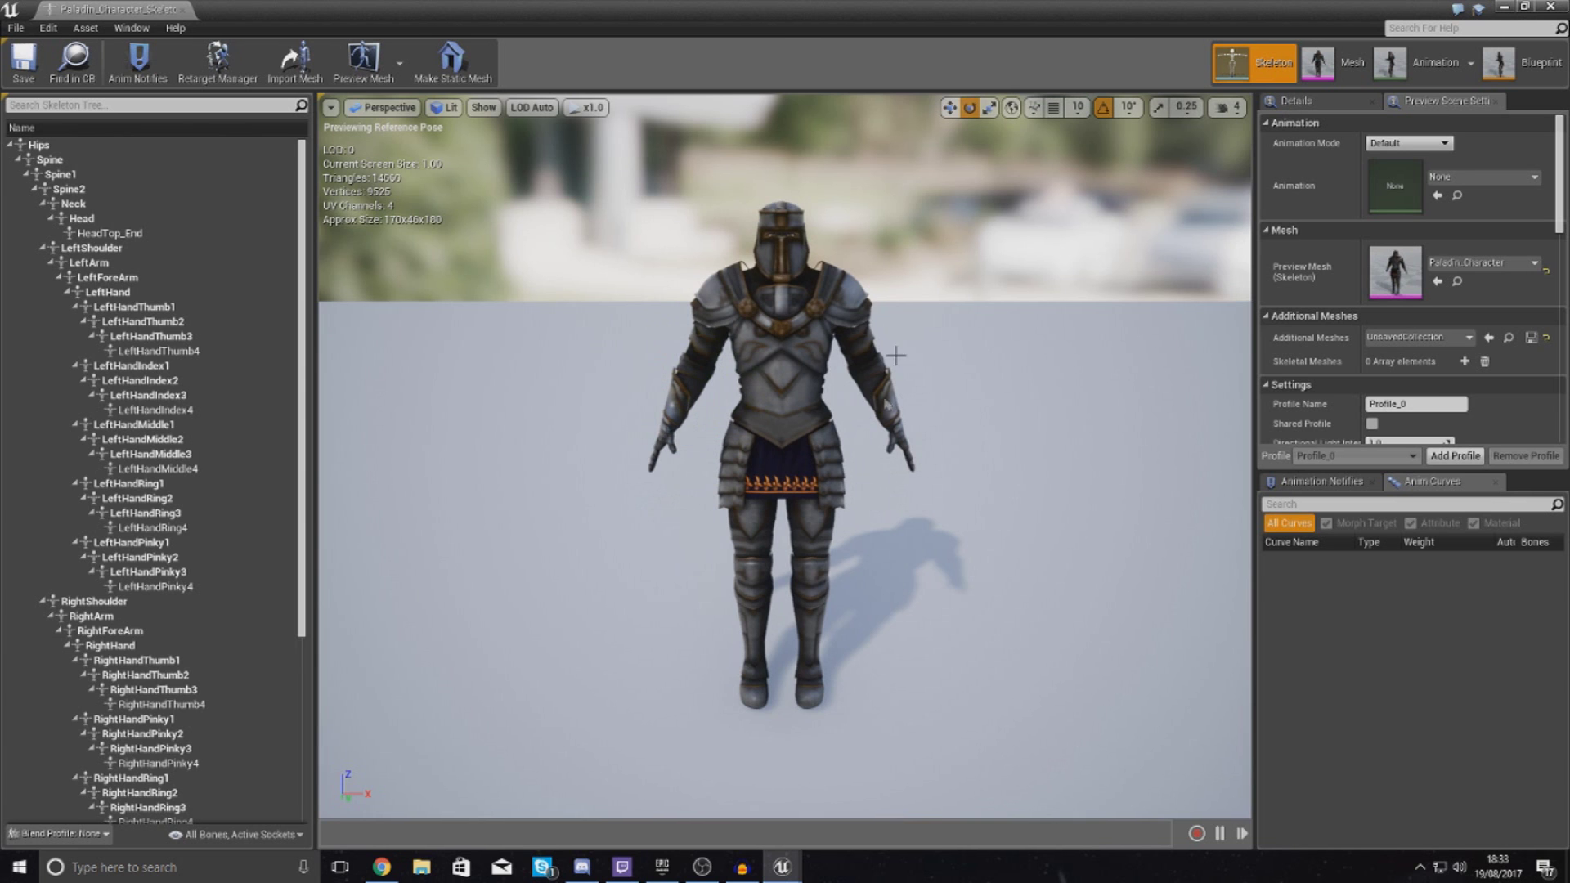
right_drag(611, 402, 934, 378)
key(a)
key(w)
key(d)
right_drag(733, 408, 765, 376)
key(s)
click(731, 450)
key(w)
key(w)
right_drag(506, 521, 589, 553)
key(a)
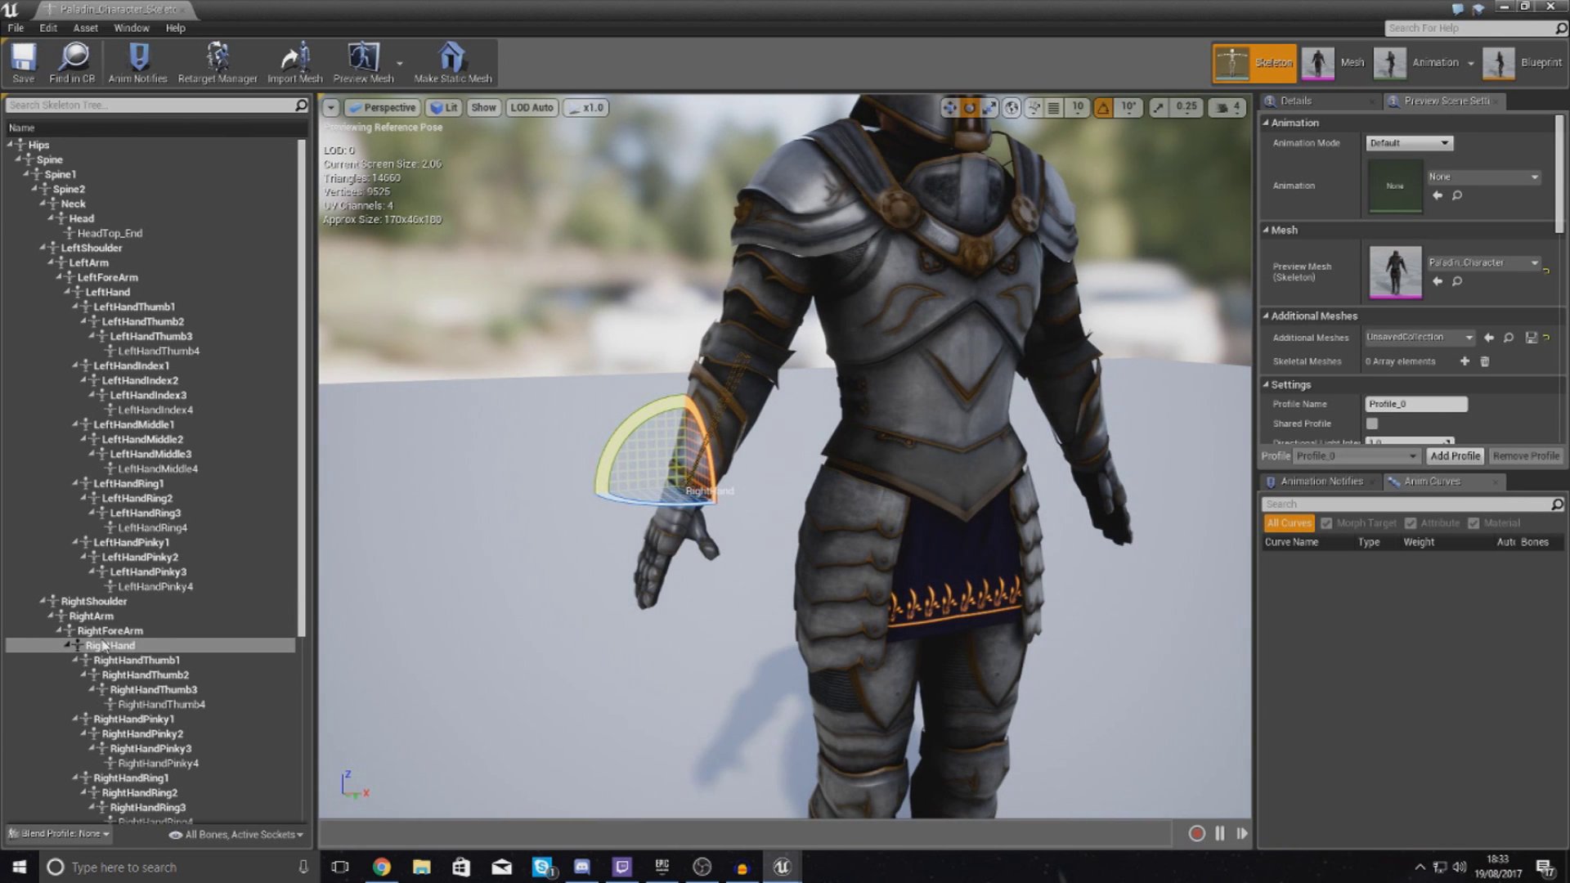
right_click(145, 646)
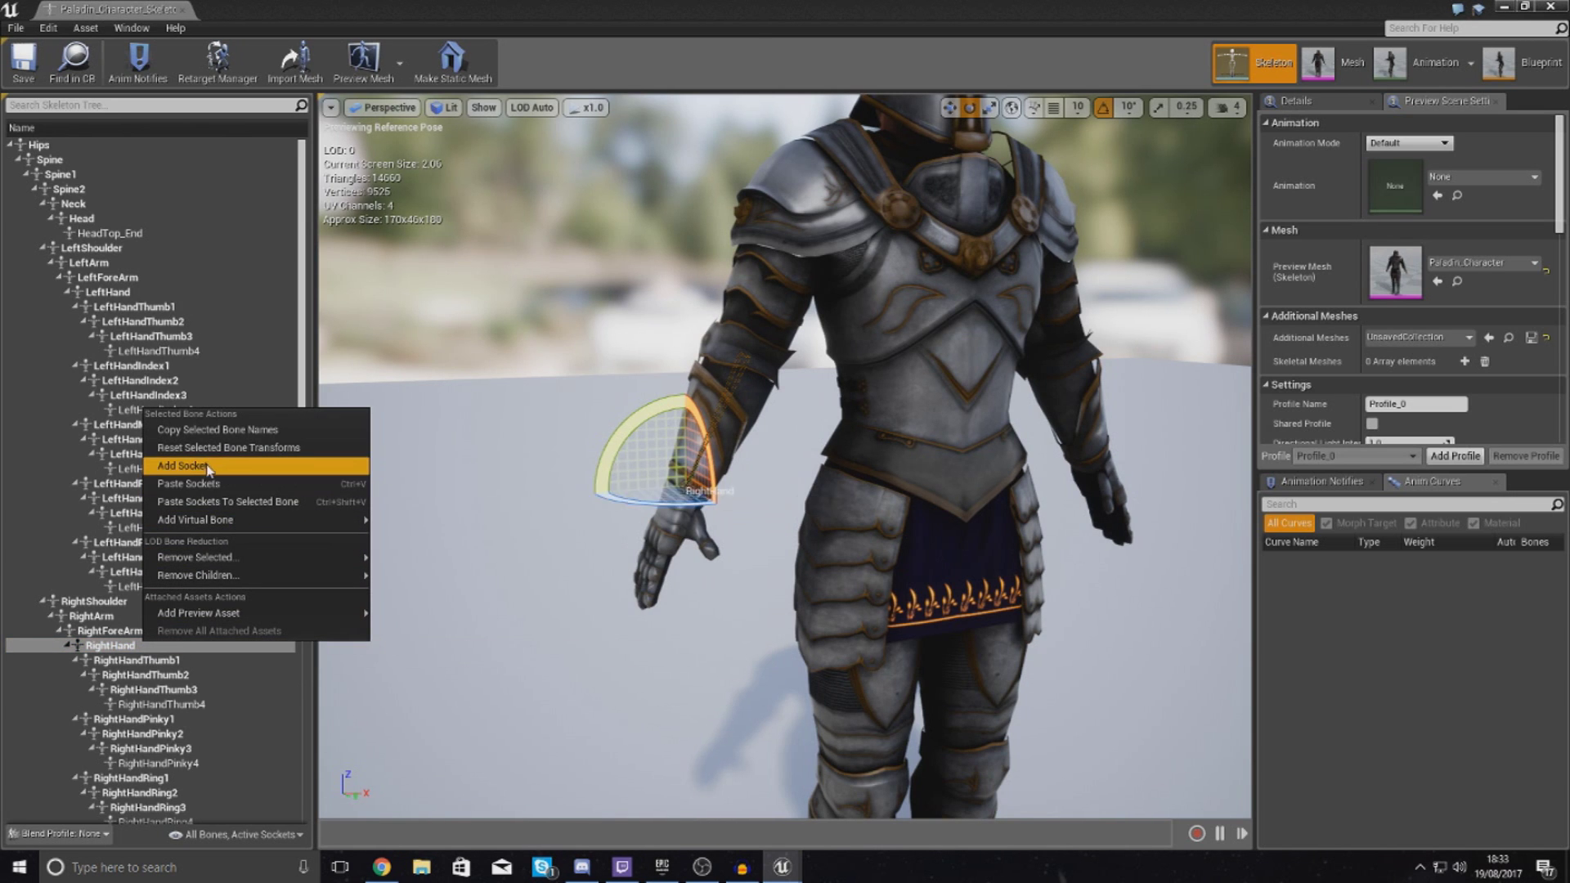
click(197, 483)
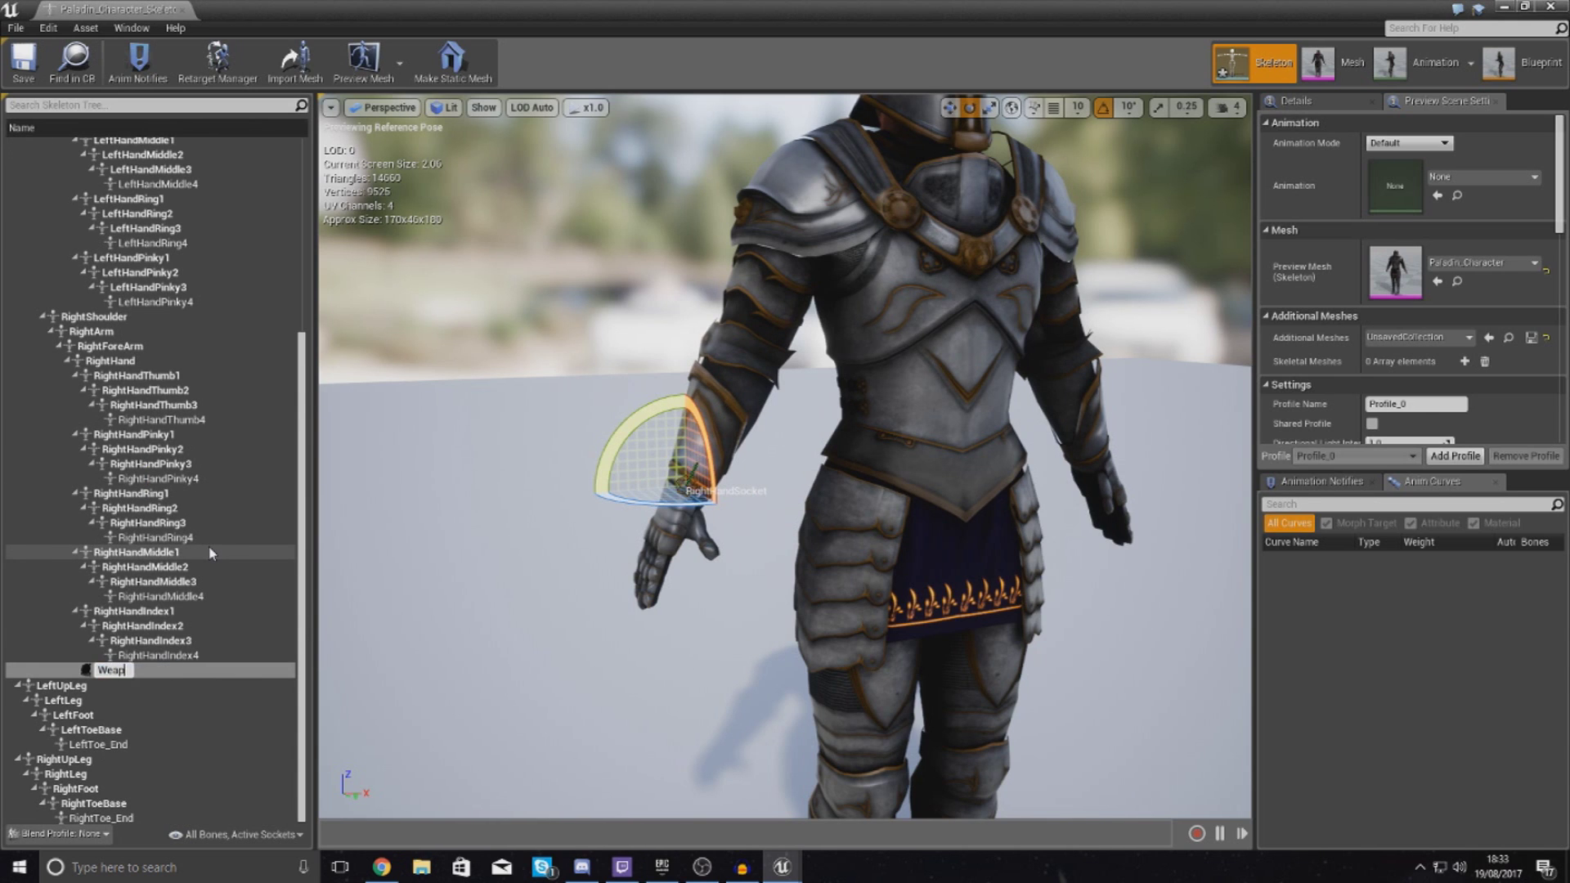
text(WeaponHold)
key(Return)
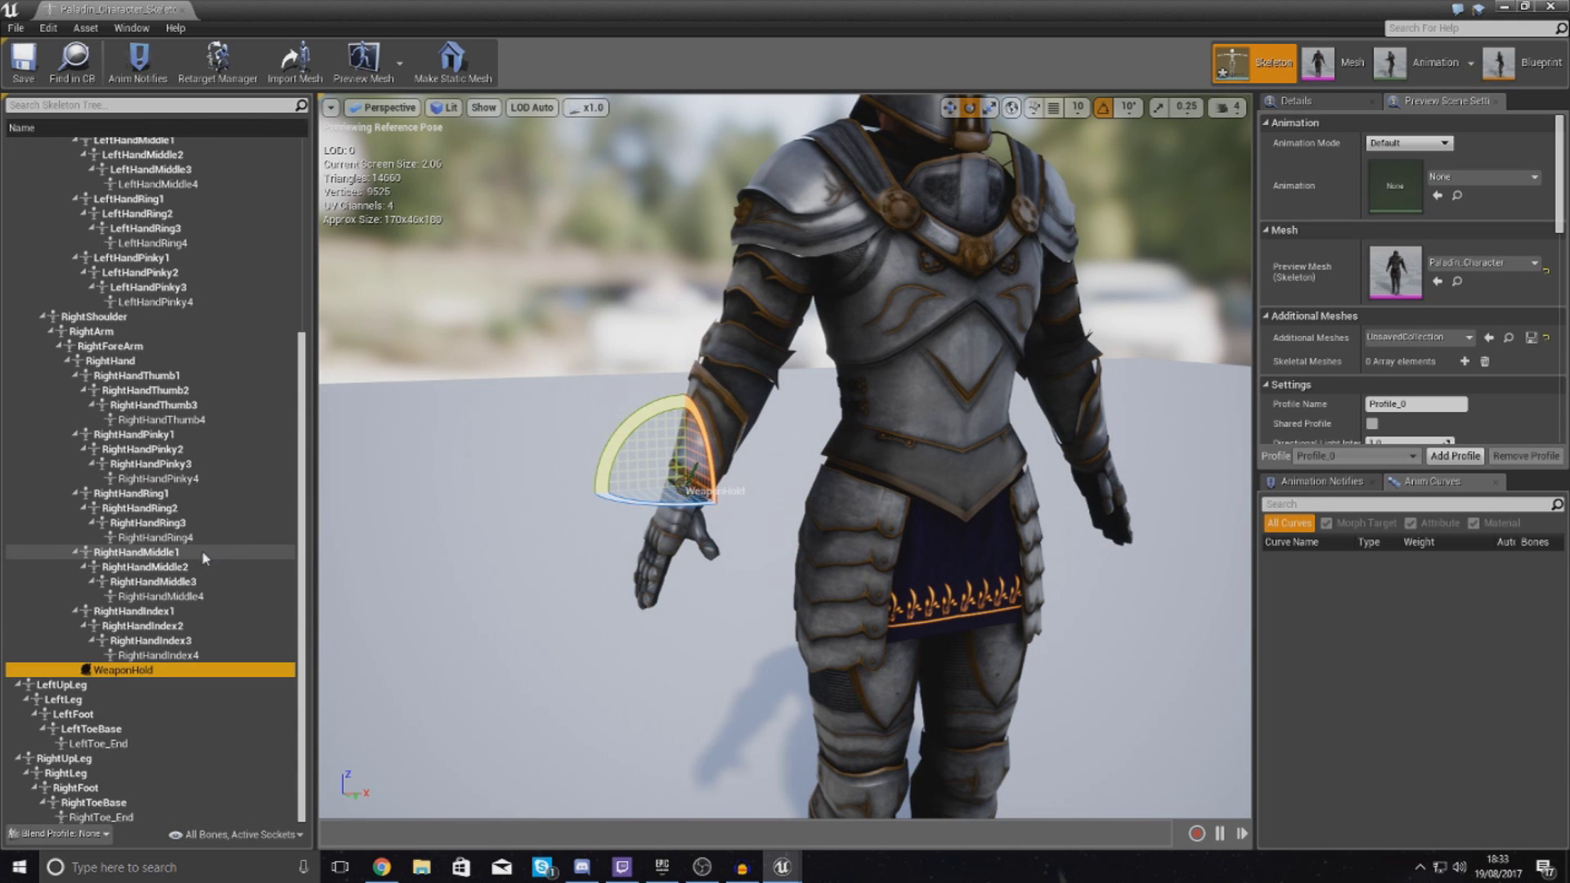
Attach the SK_Blade_BlackKnight skeletal mesh to the WeaponHold socket as a preview asset
right_click(148, 671)
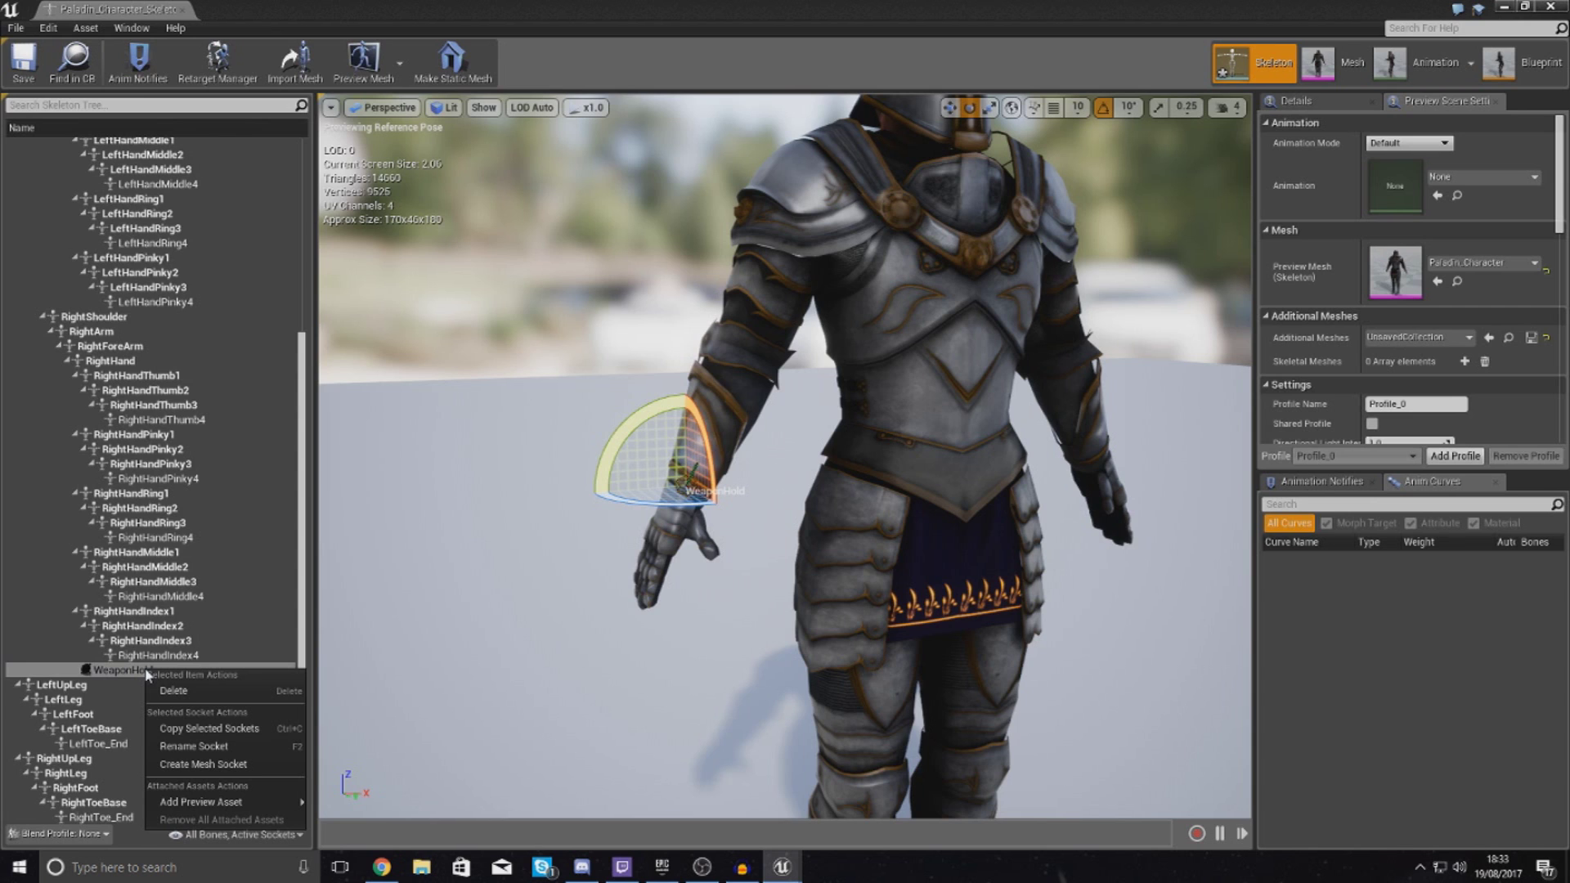
mouse_move(208, 801)
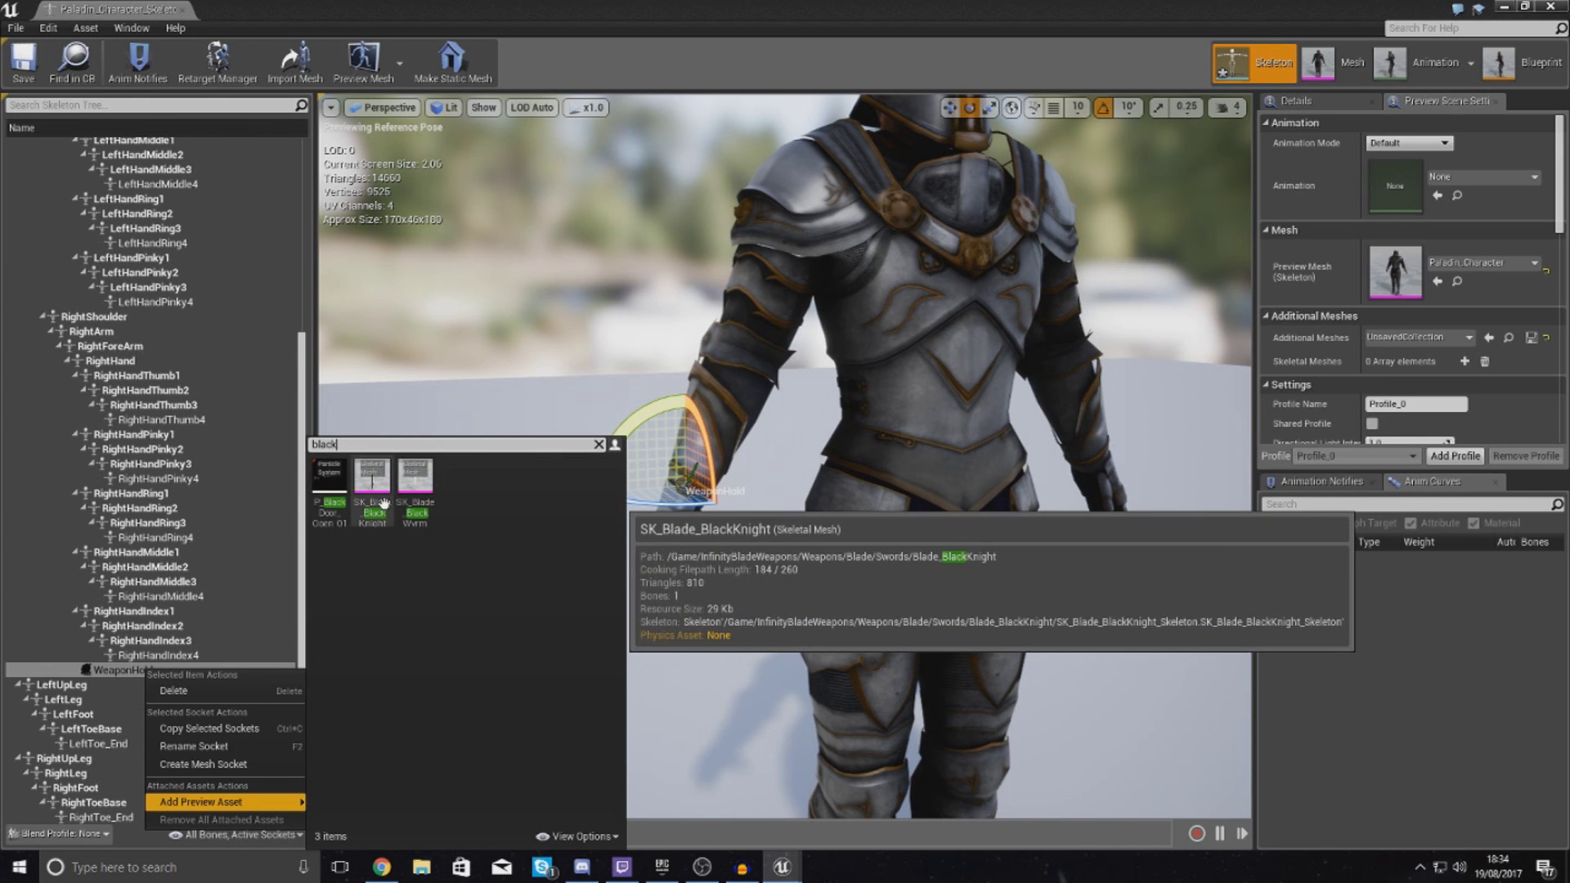
click(386, 508)
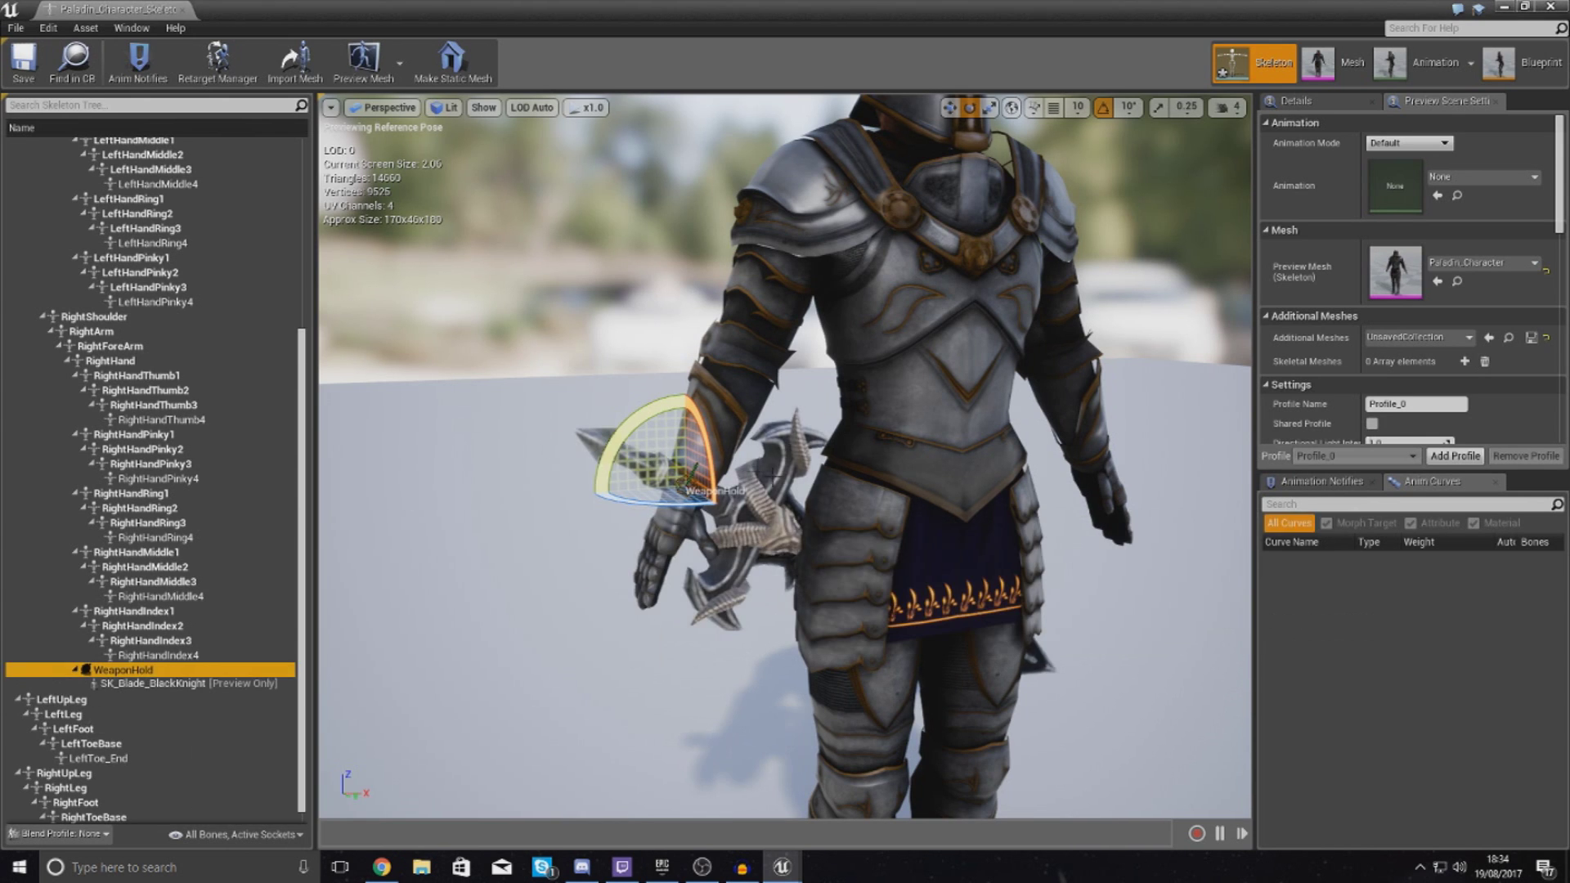
Switch to the Epic Games Launcher to view the Infinity Blade: Weapons pack in the Vault, and return to the skeleton editor
click(677, 873)
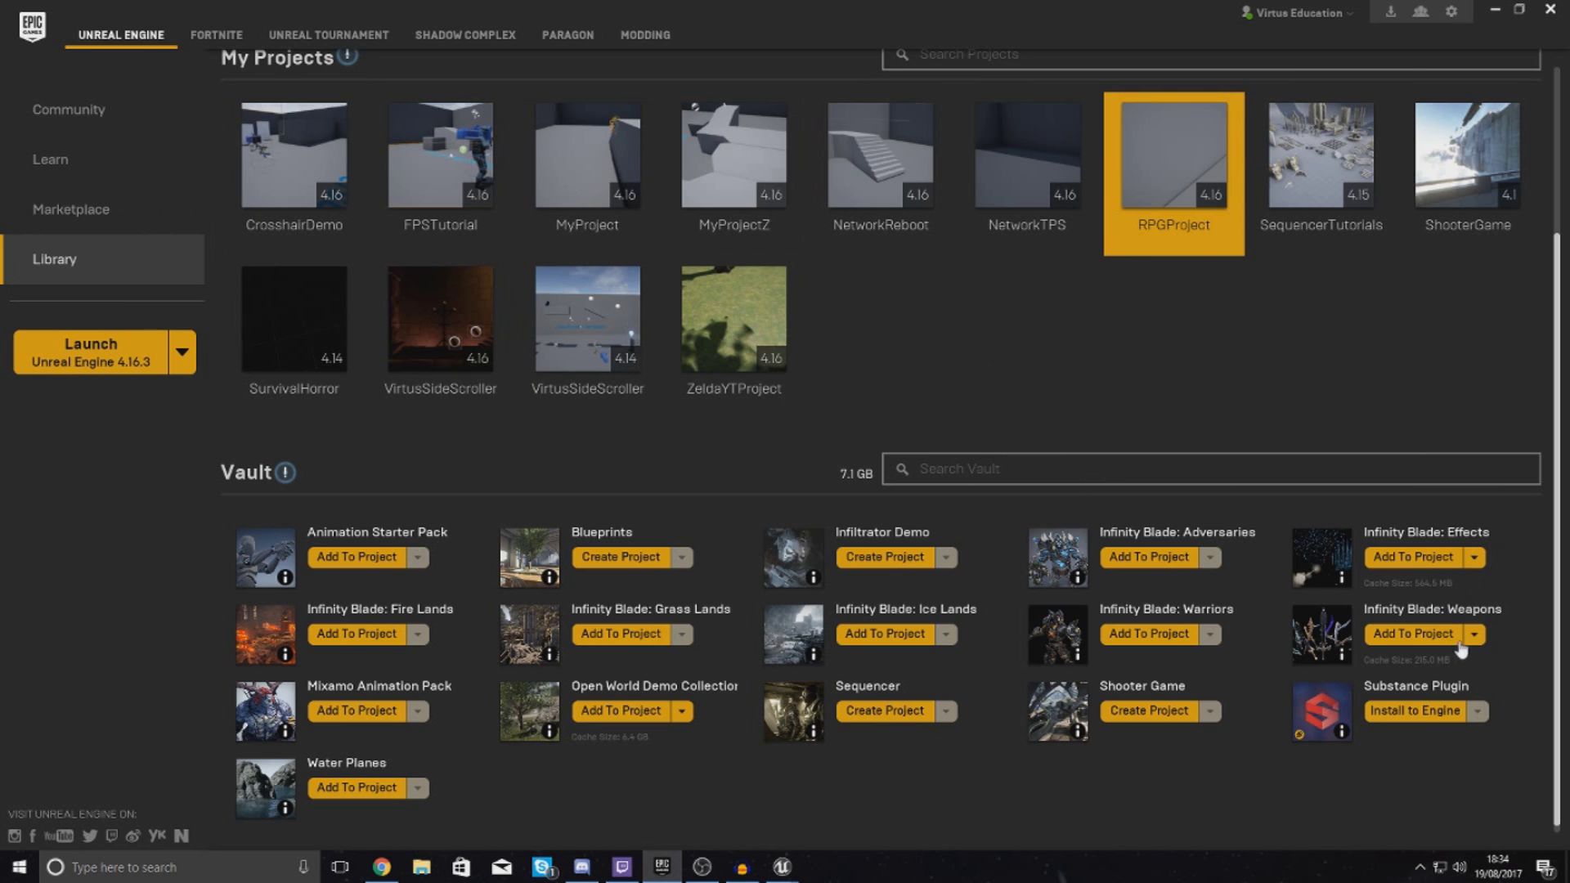
click(1496, 12)
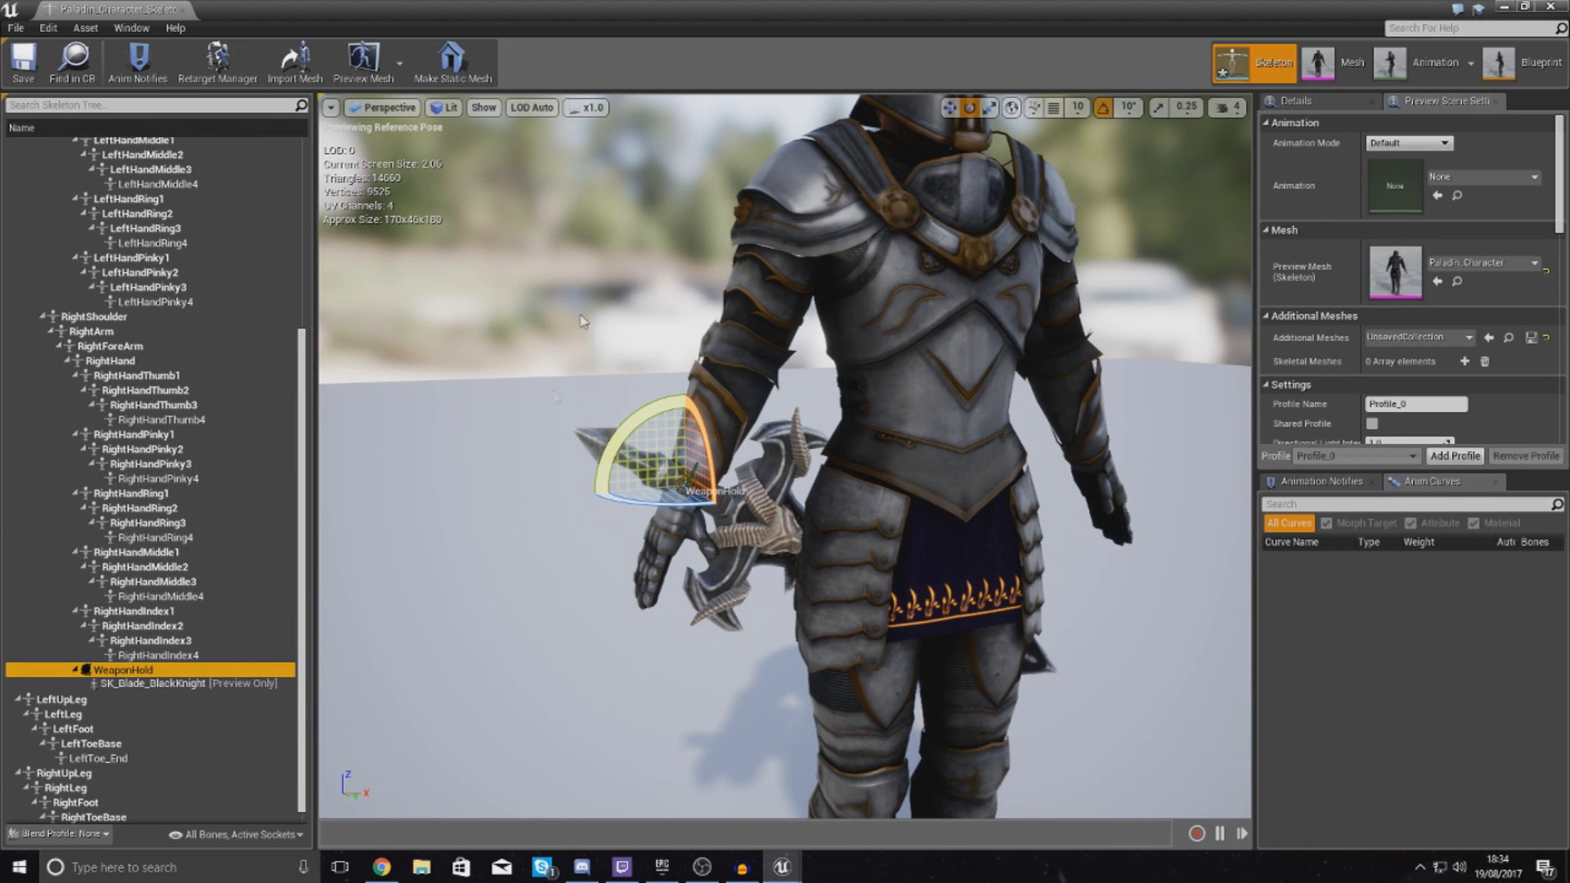
Rotate the WeaponHold socket so the sword's blade points forward from the paladin's right hand, and deselect the socket
right_drag(802, 409, 690, 513)
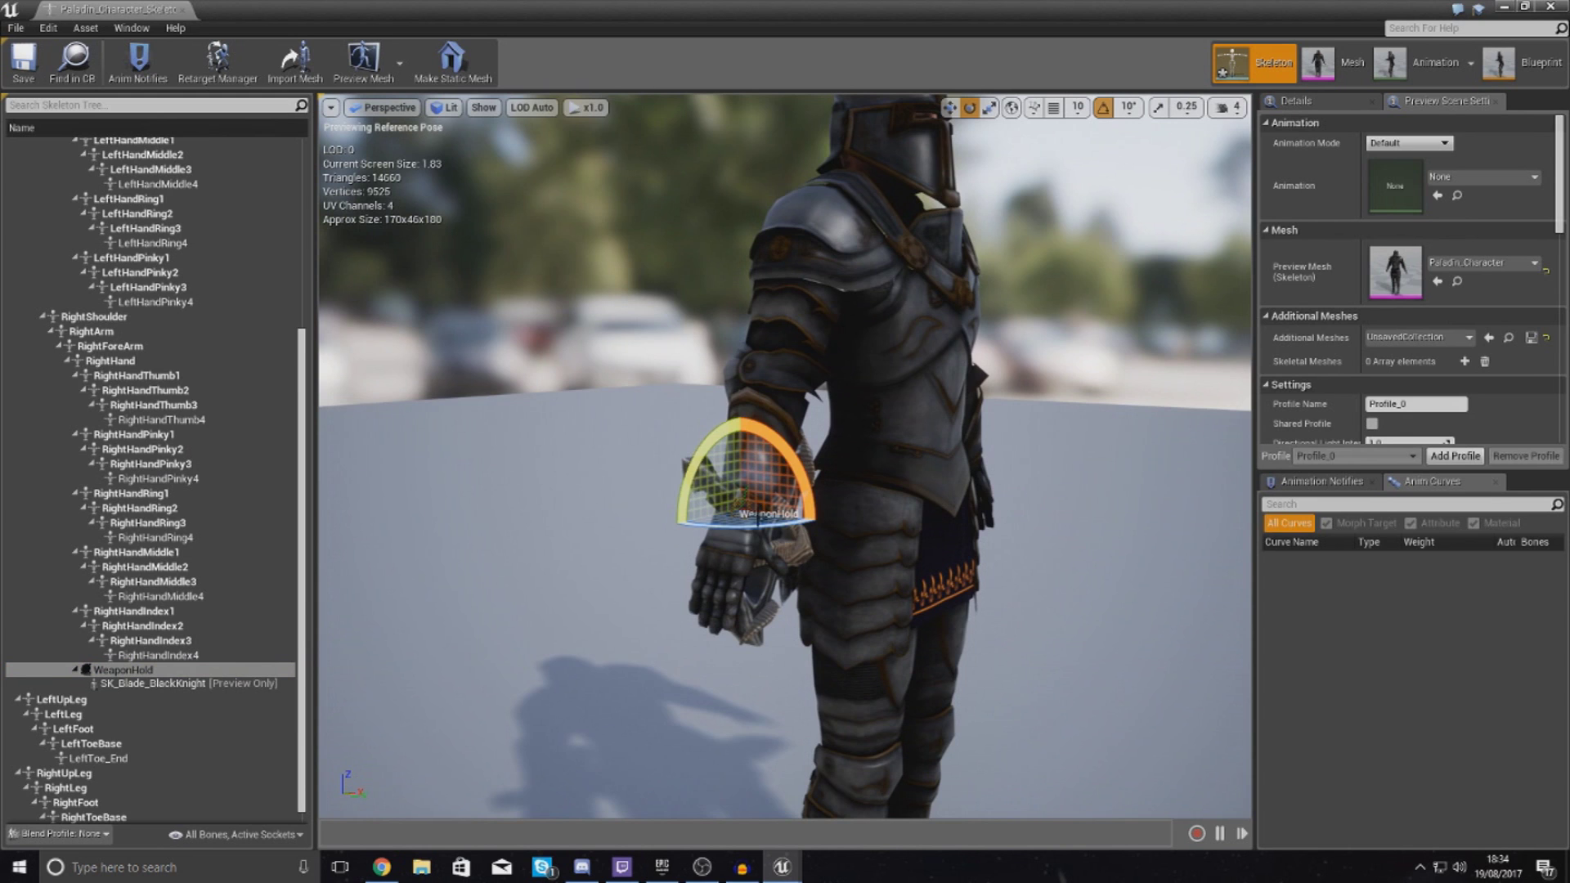
drag(809, 507, 797, 458)
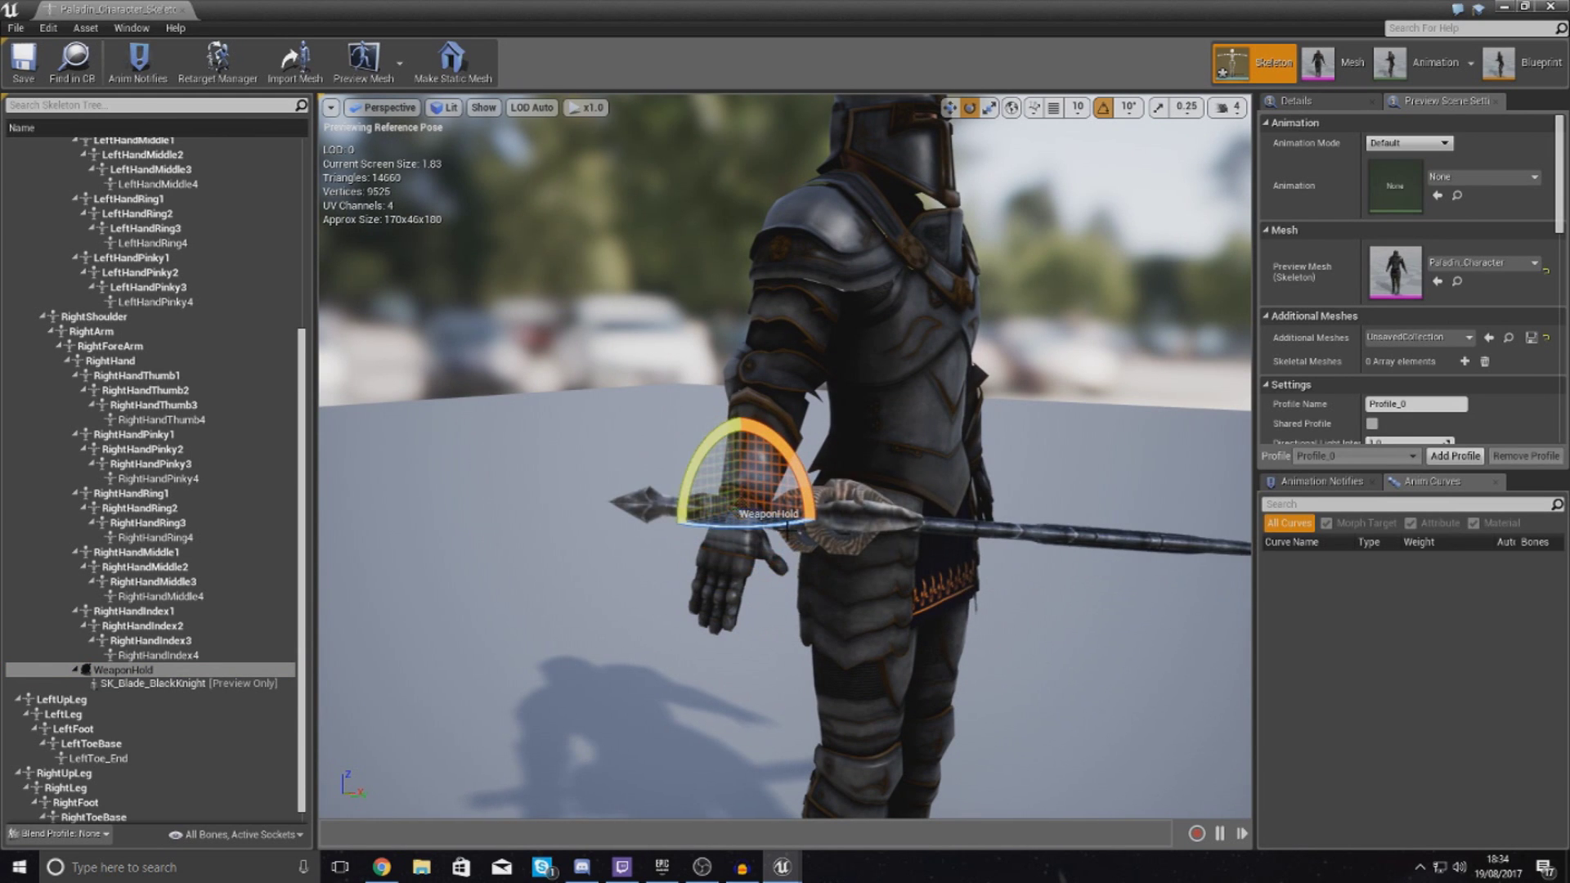
drag(785, 528, 787, 530)
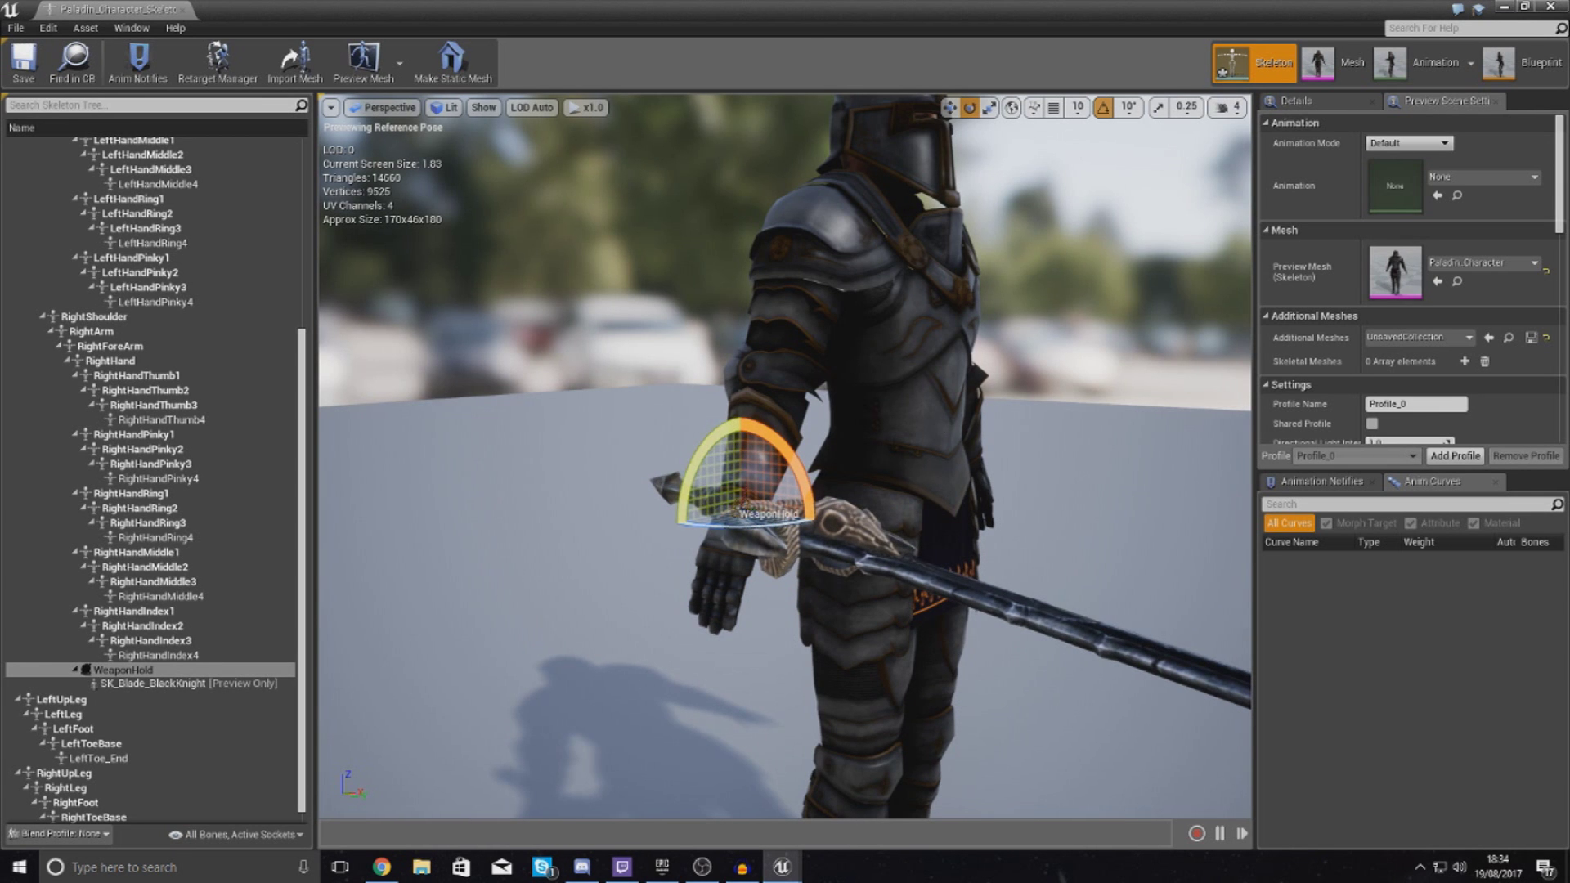
mouse_move(960, 420)
right_down()
mouse_move(892, 376)
mouse_move(866, 388)
mouse_move(960, 420)
right_up()
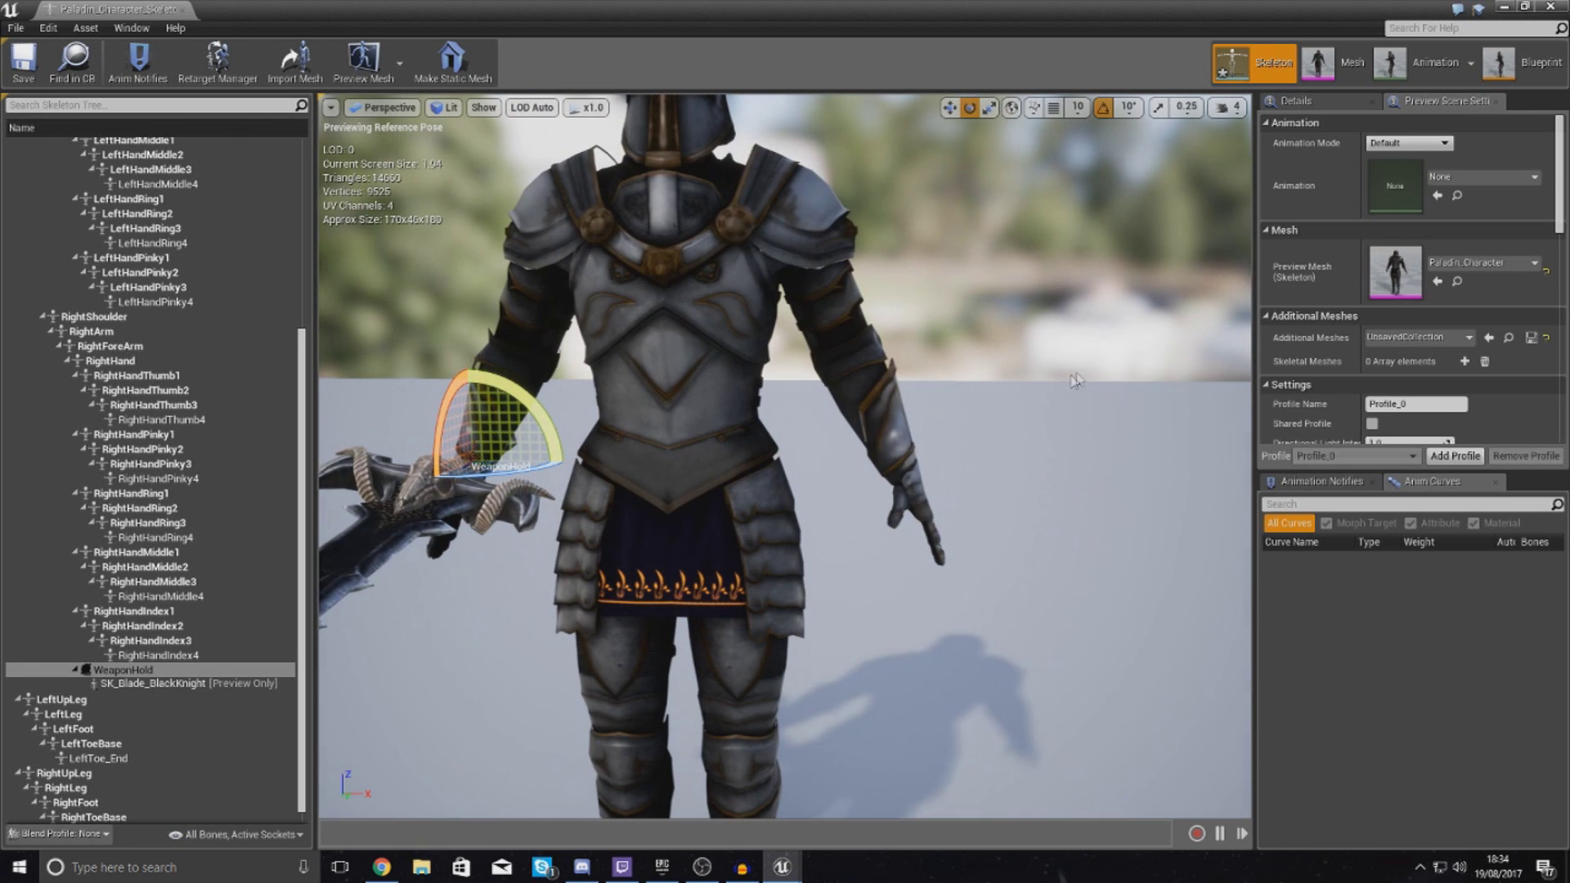
click(1023, 372)
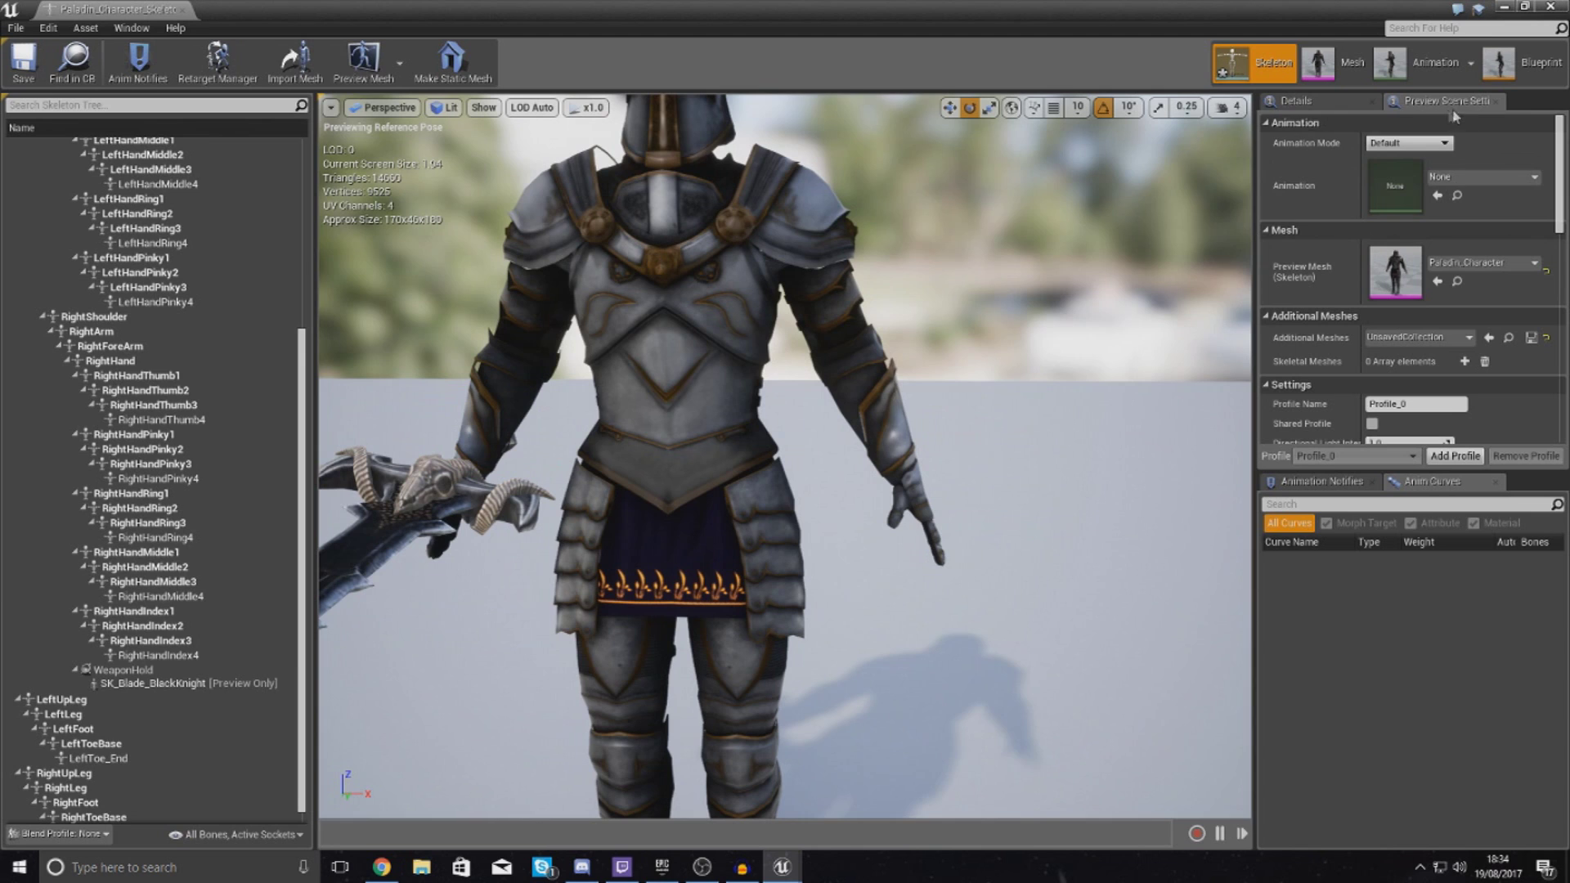
Set the skeleton's preview animation to sword_and_shield_idle and pause its playback
click(1460, 174)
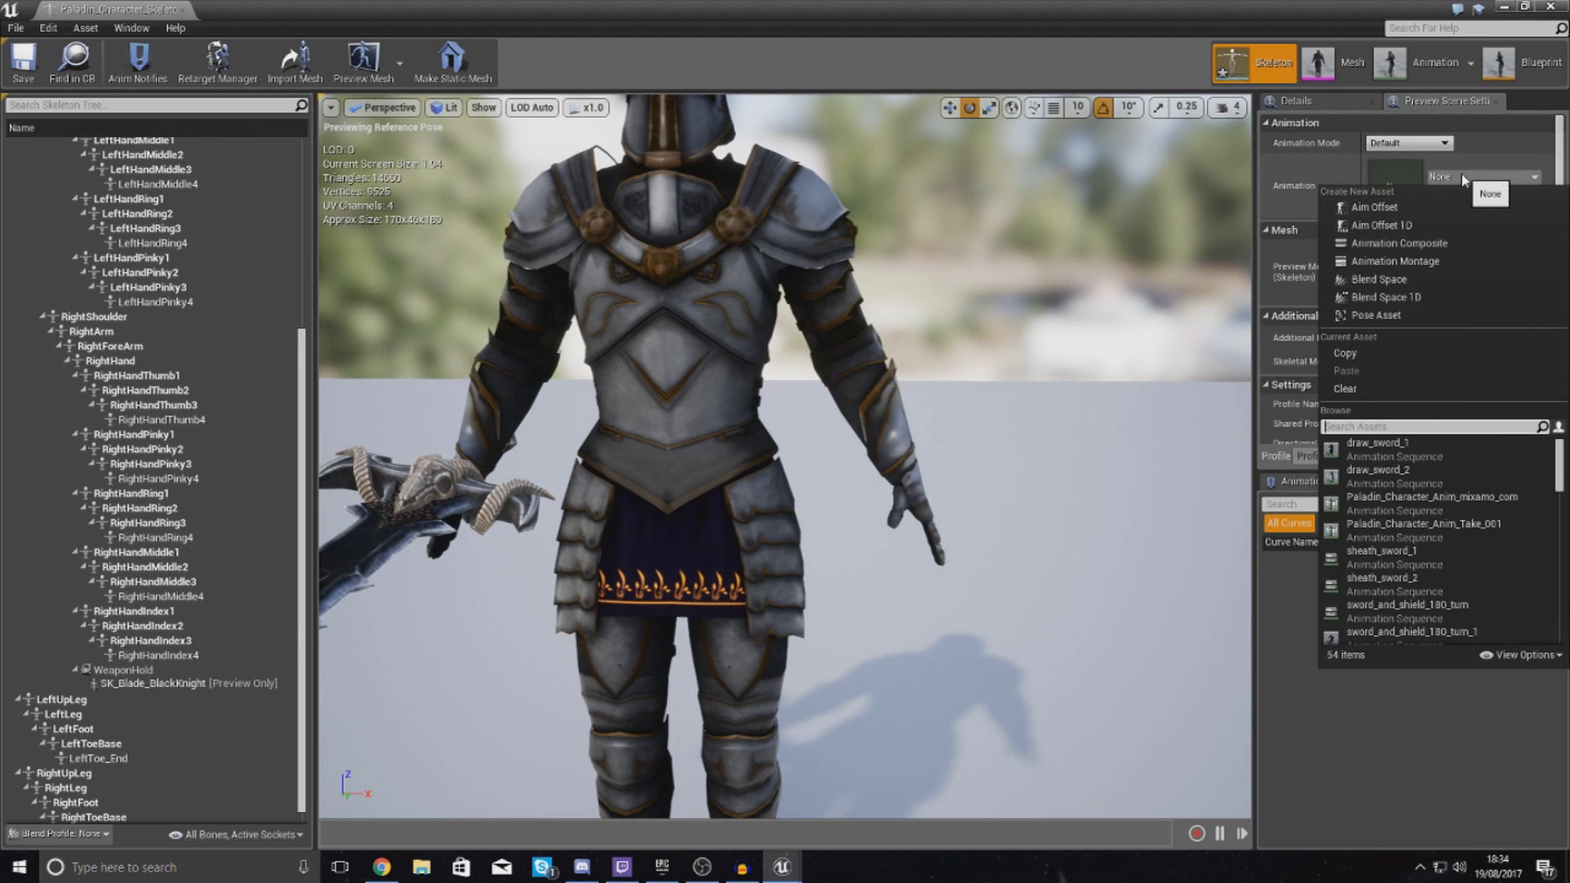
text(idle)
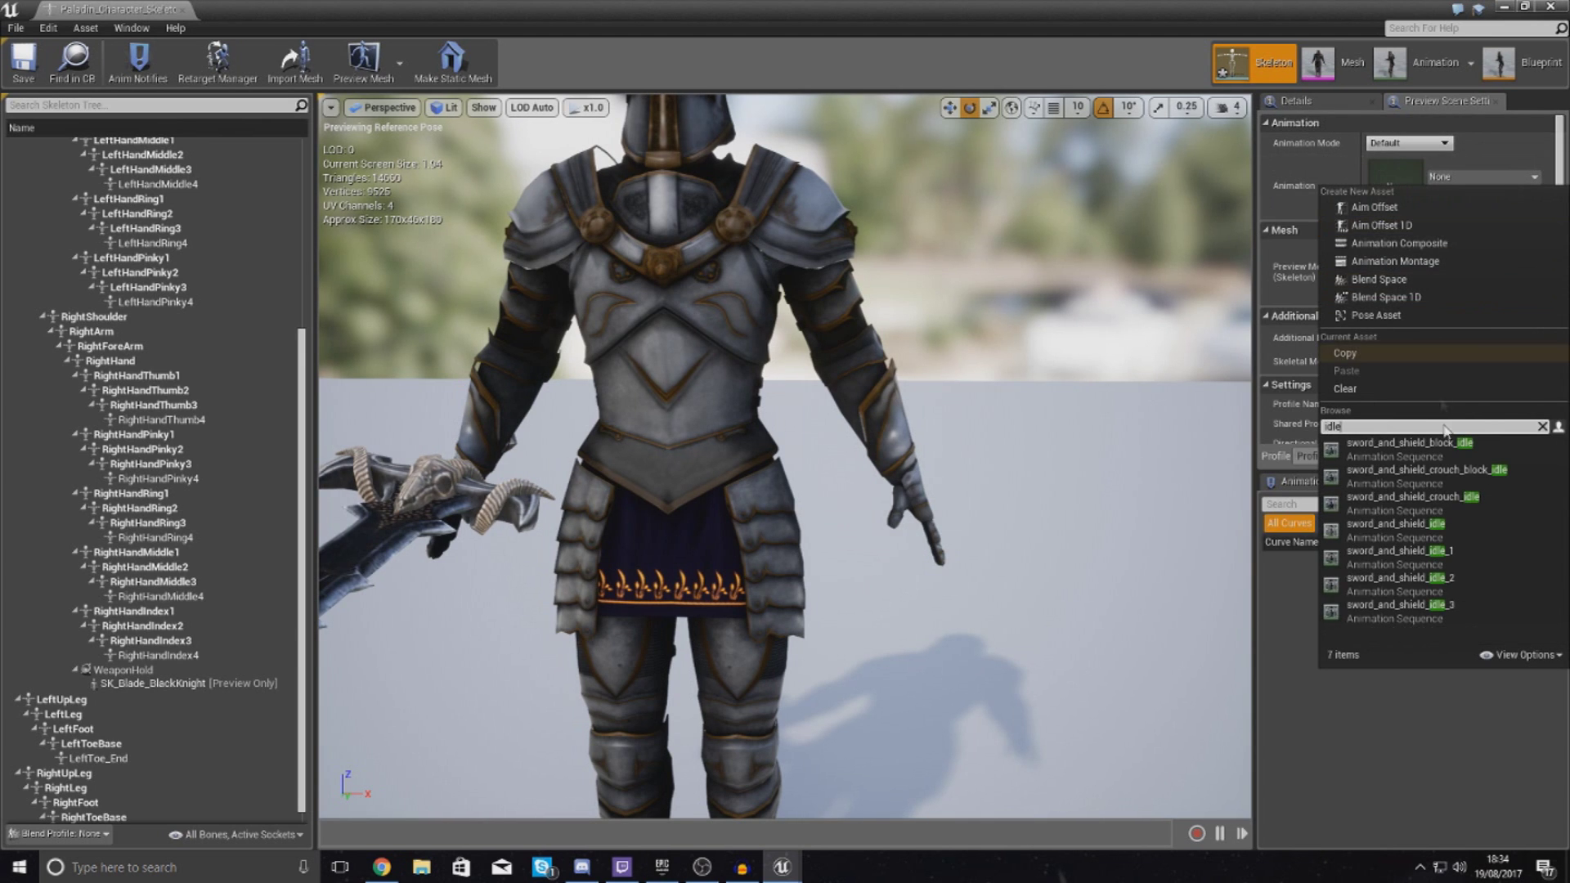
click(1456, 519)
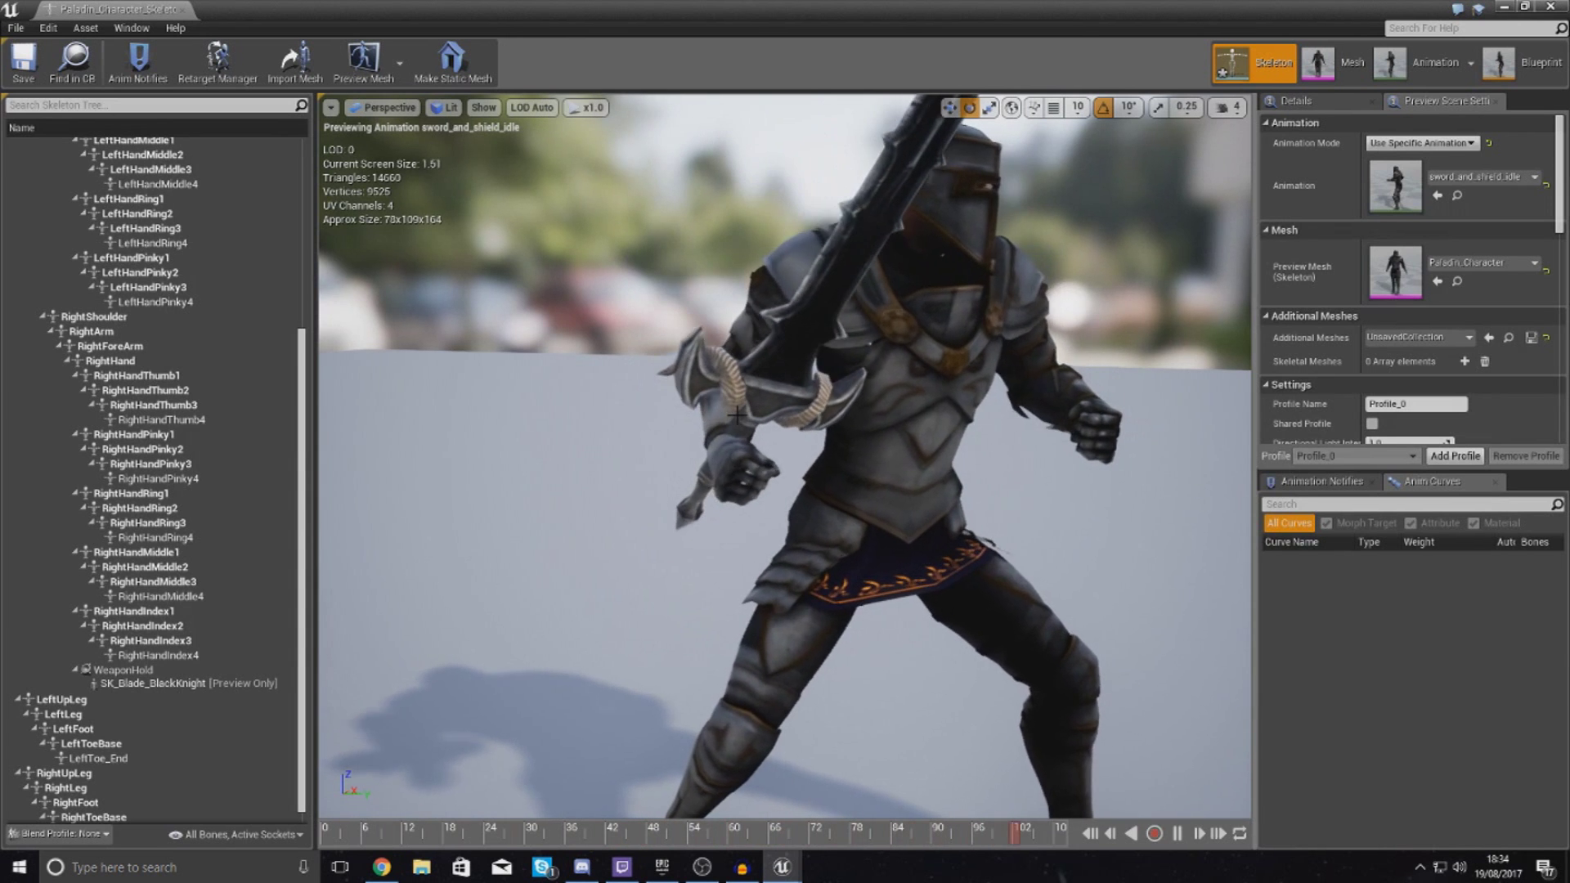
click(1178, 833)
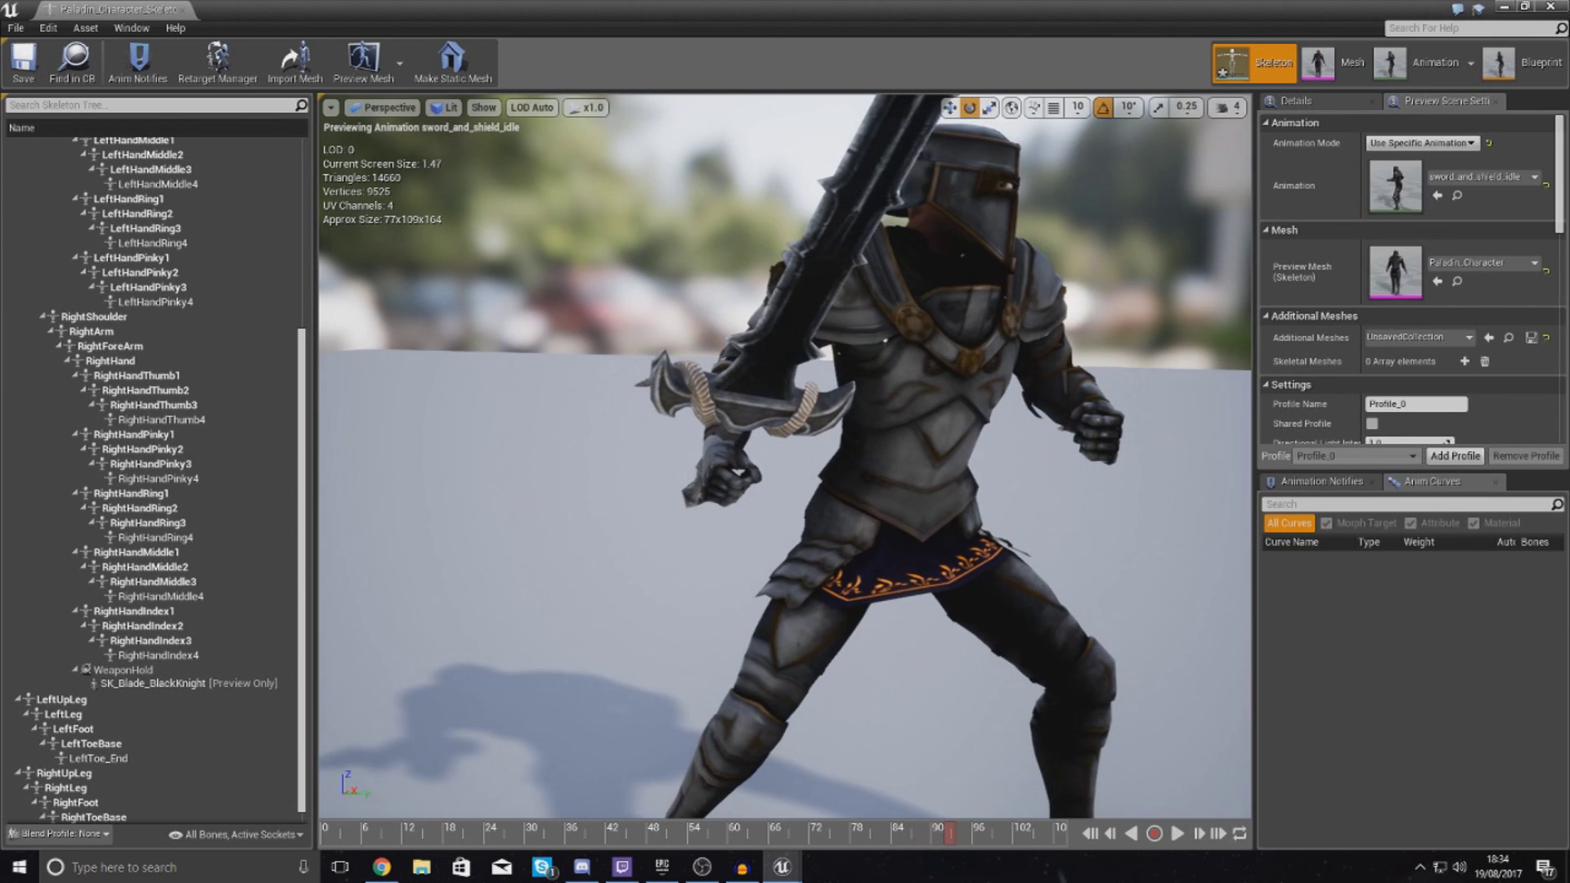
Move the WeaponHold socket so the sword's grip lines up with the paladin's right hand
click(769, 422)
click(949, 107)
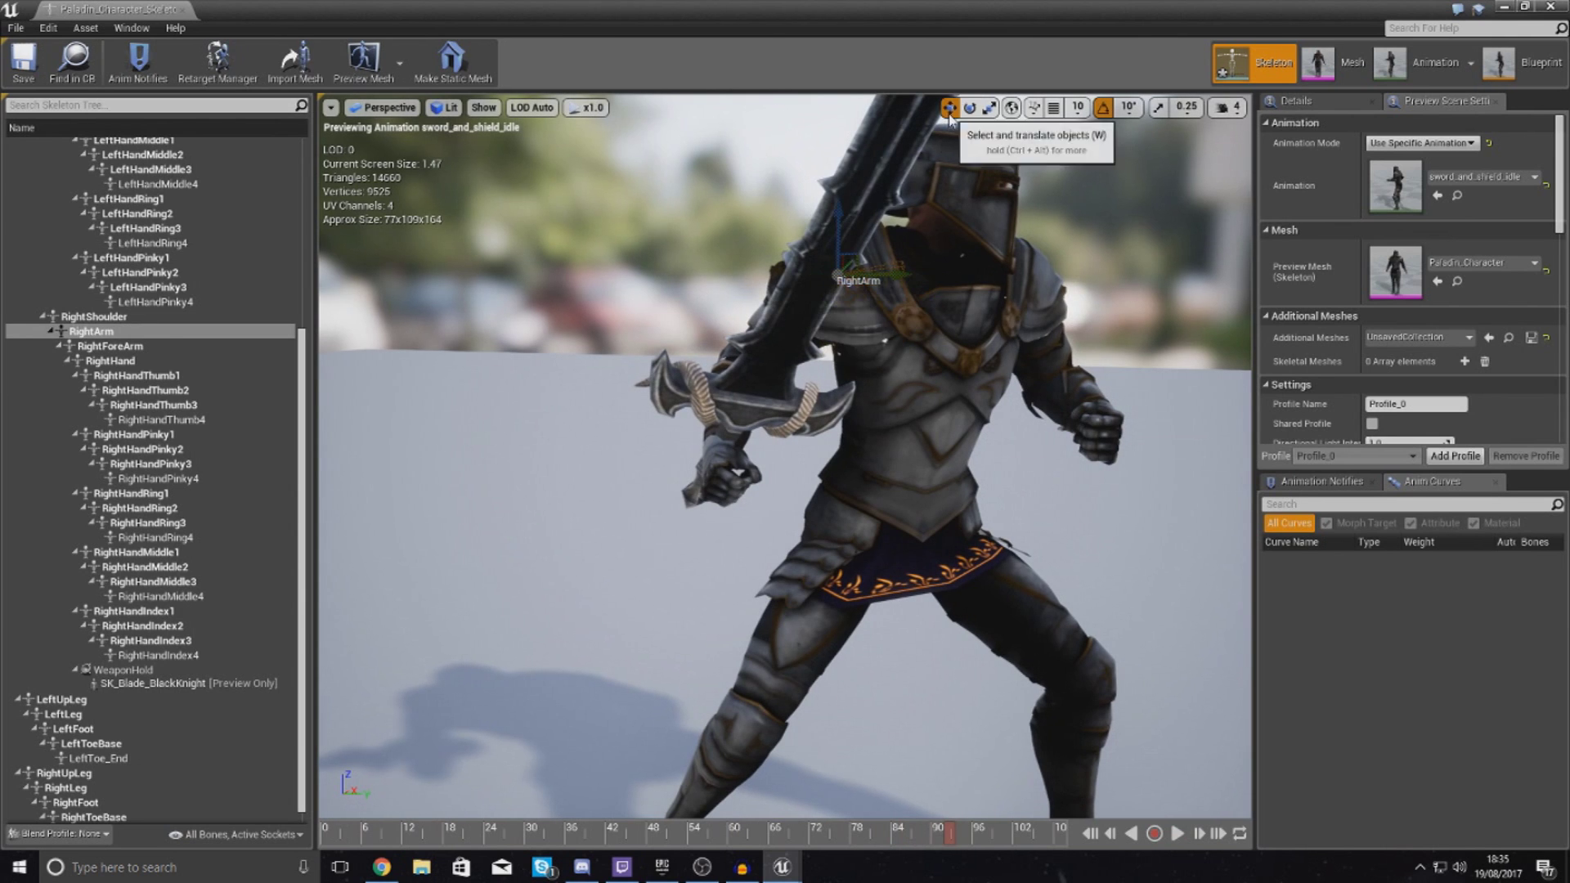
click(137, 676)
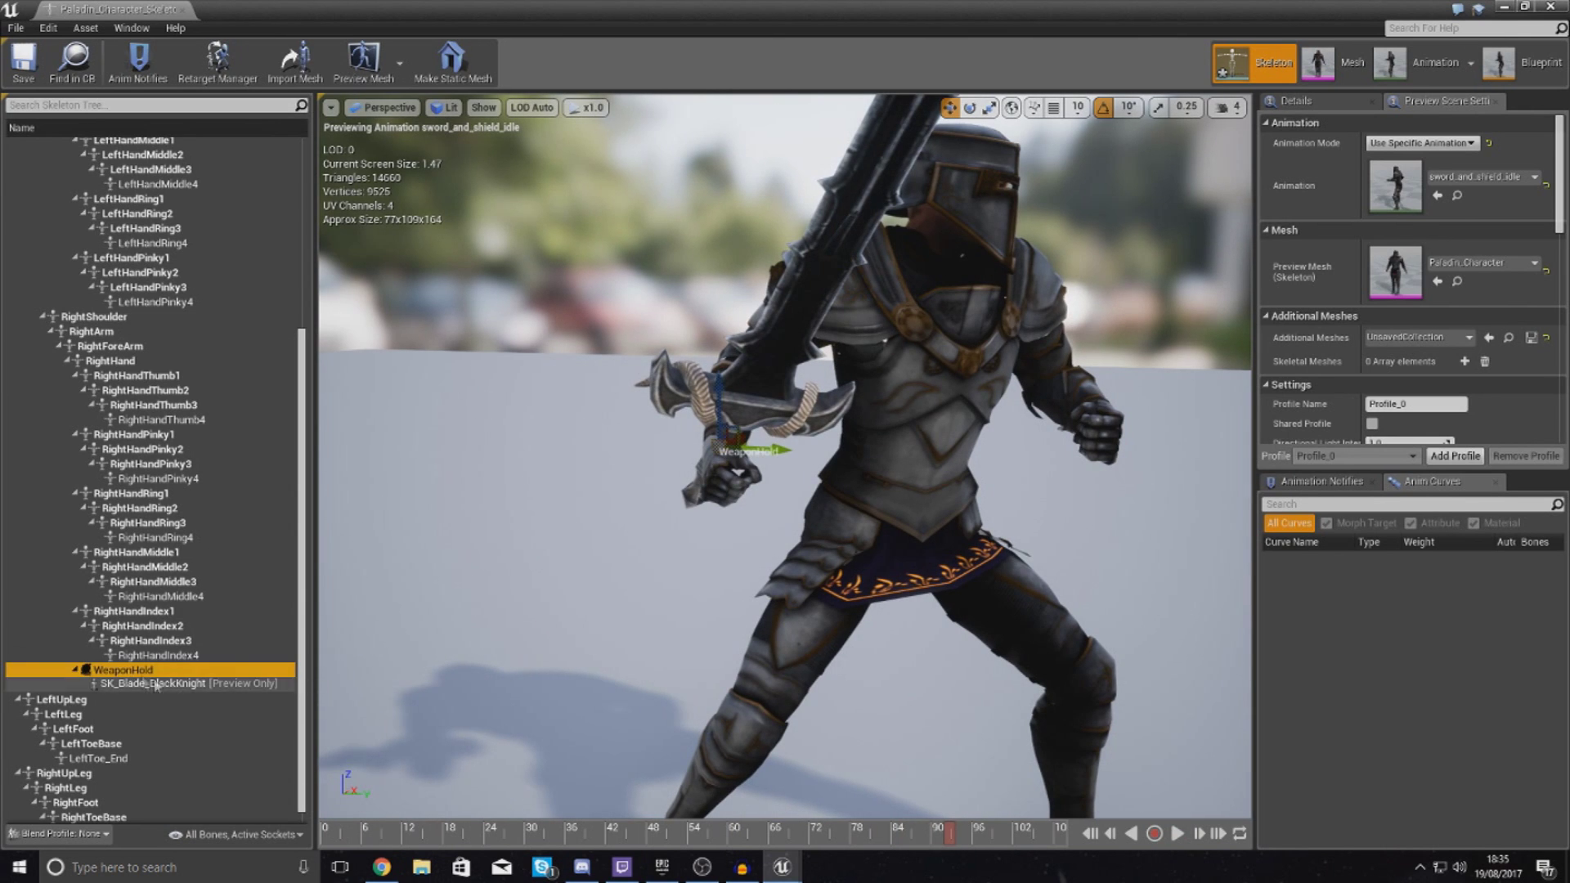
key(f)
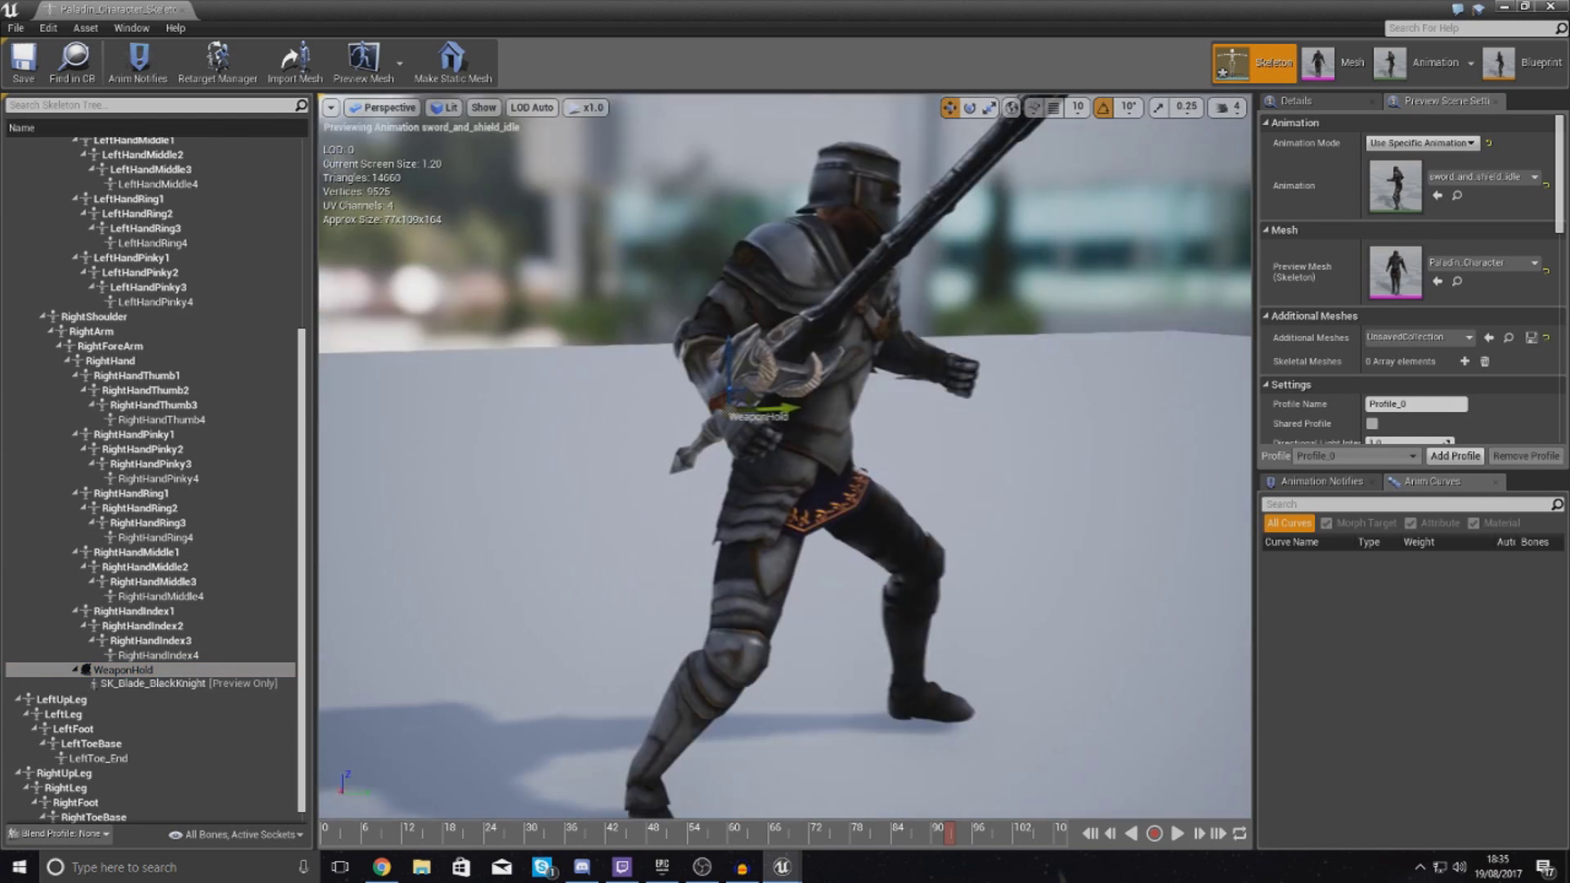
right_drag(785, 455, 654, 458)
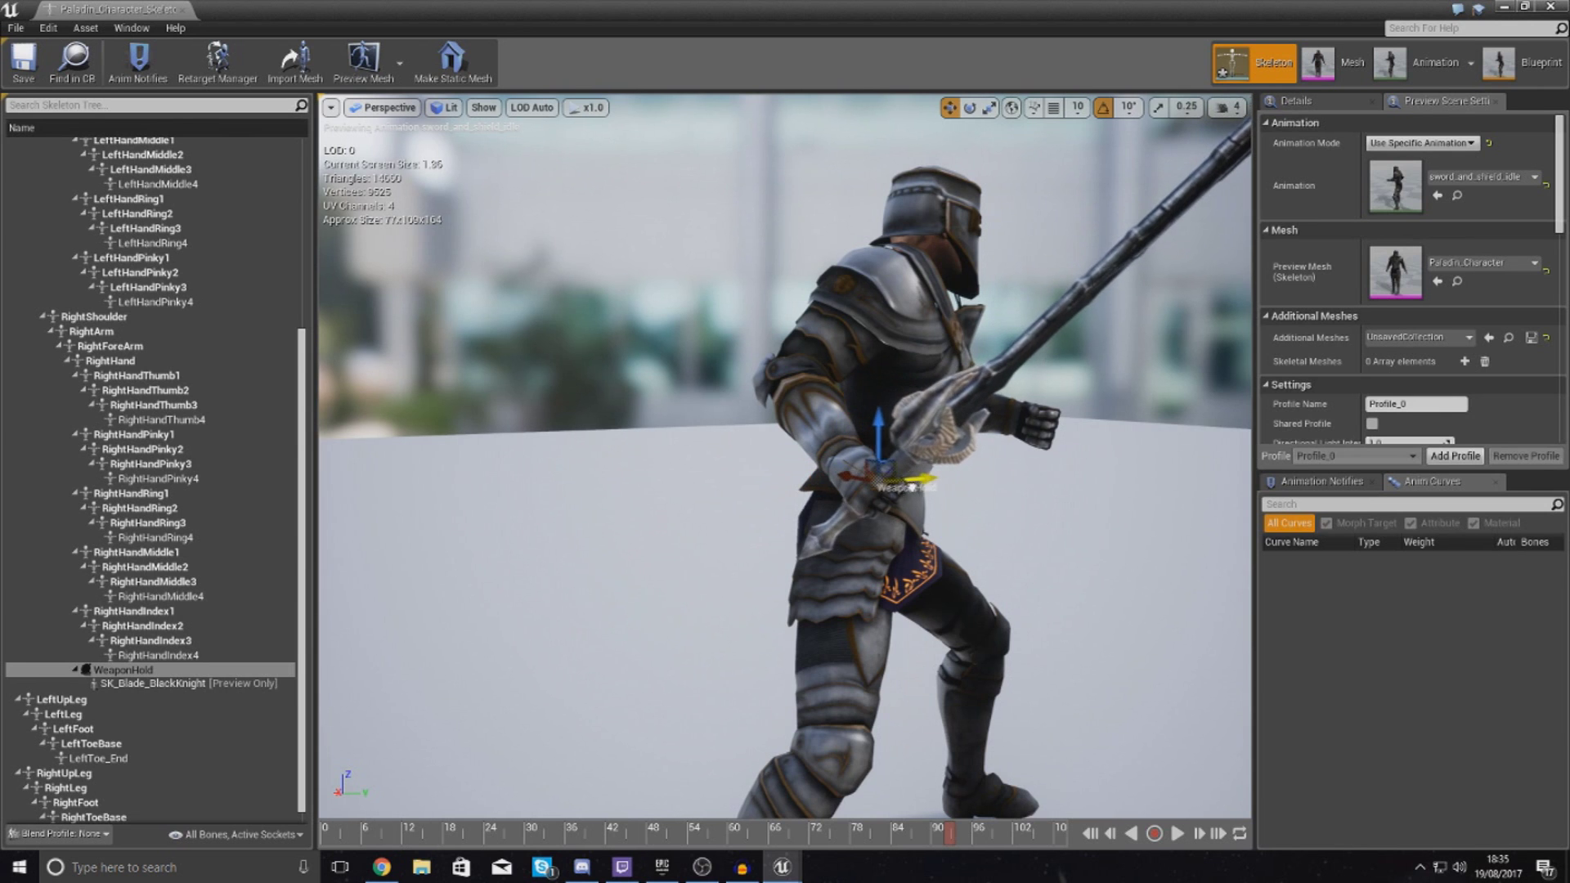
right_drag(877, 478, 928, 503)
drag(873, 488, 832, 496)
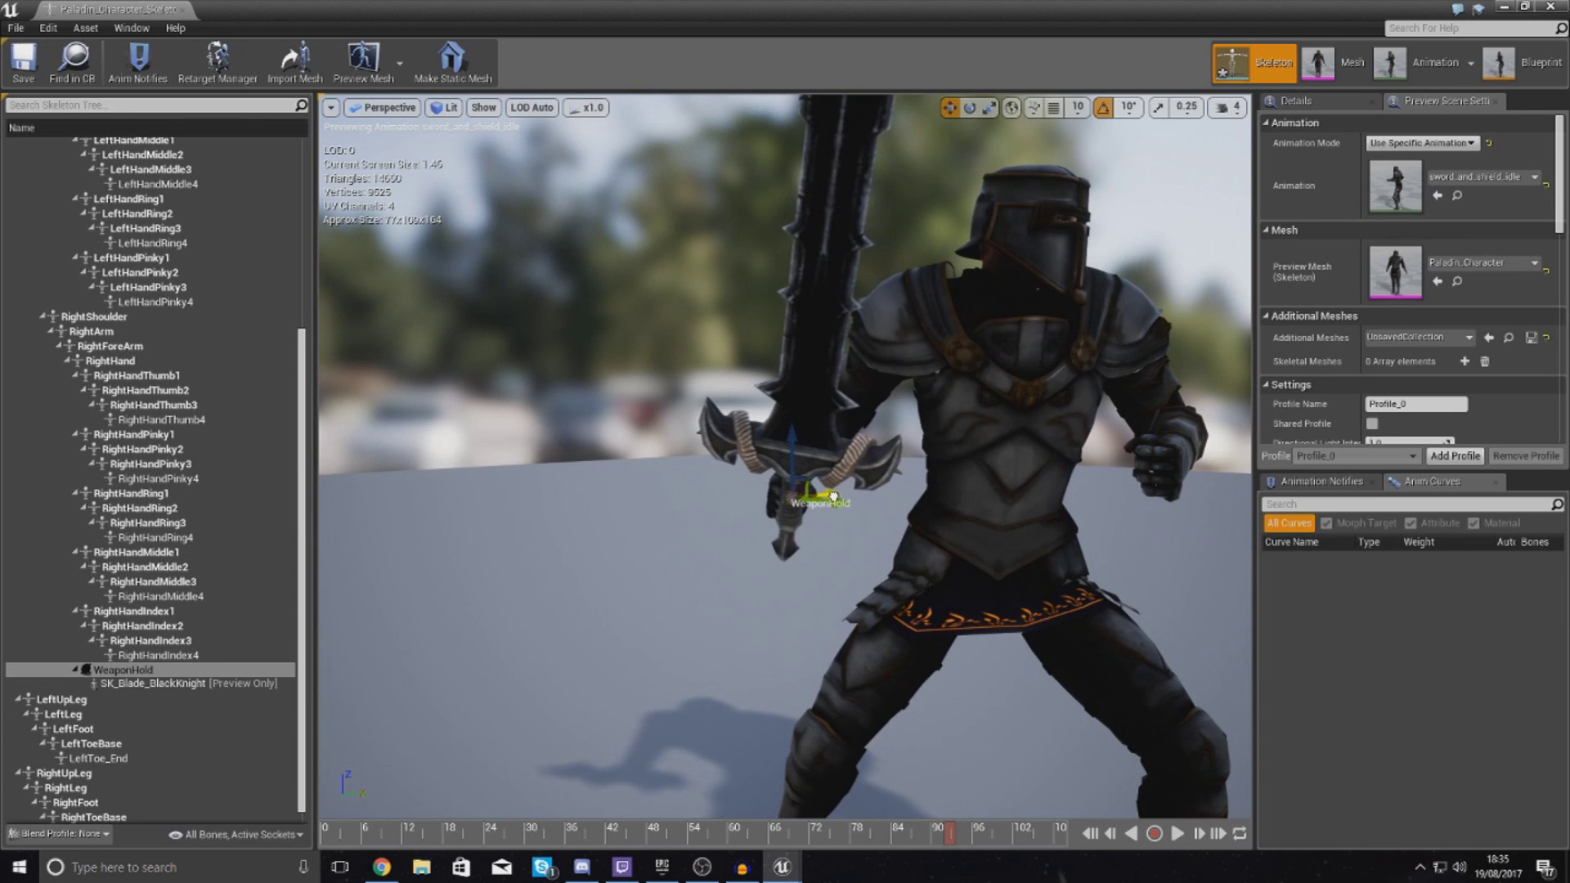
Scale the WeaponHold socket down uniformly so the Black Knight sword is noticeably smaller and better proportioned to the paladin
right_drag(789, 486, 1030, 483)
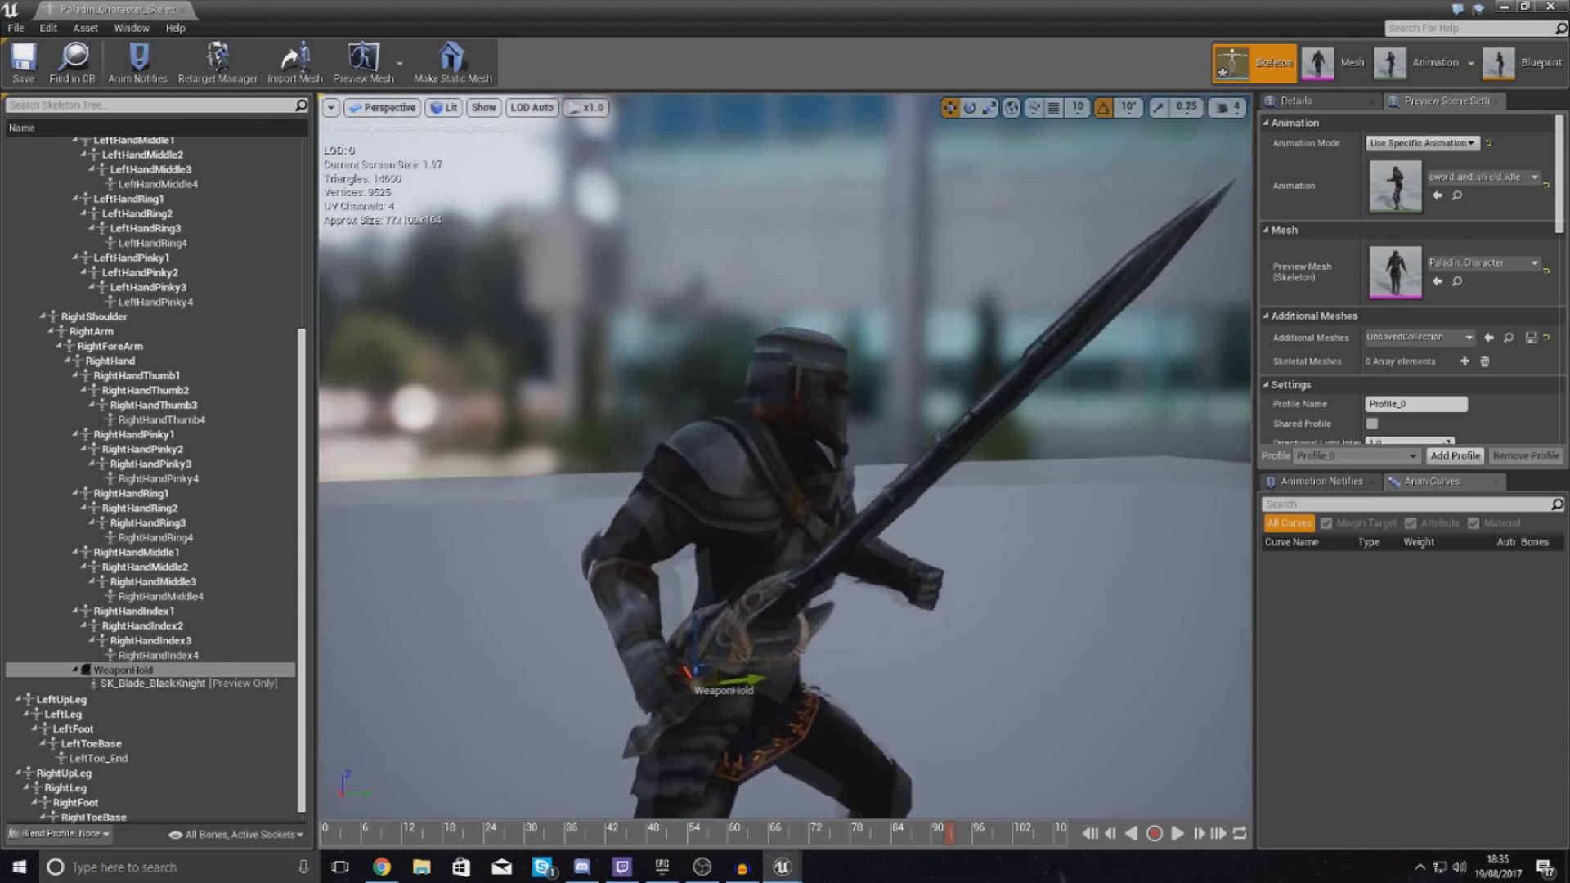
right_drag(890, 425, 890, 550)
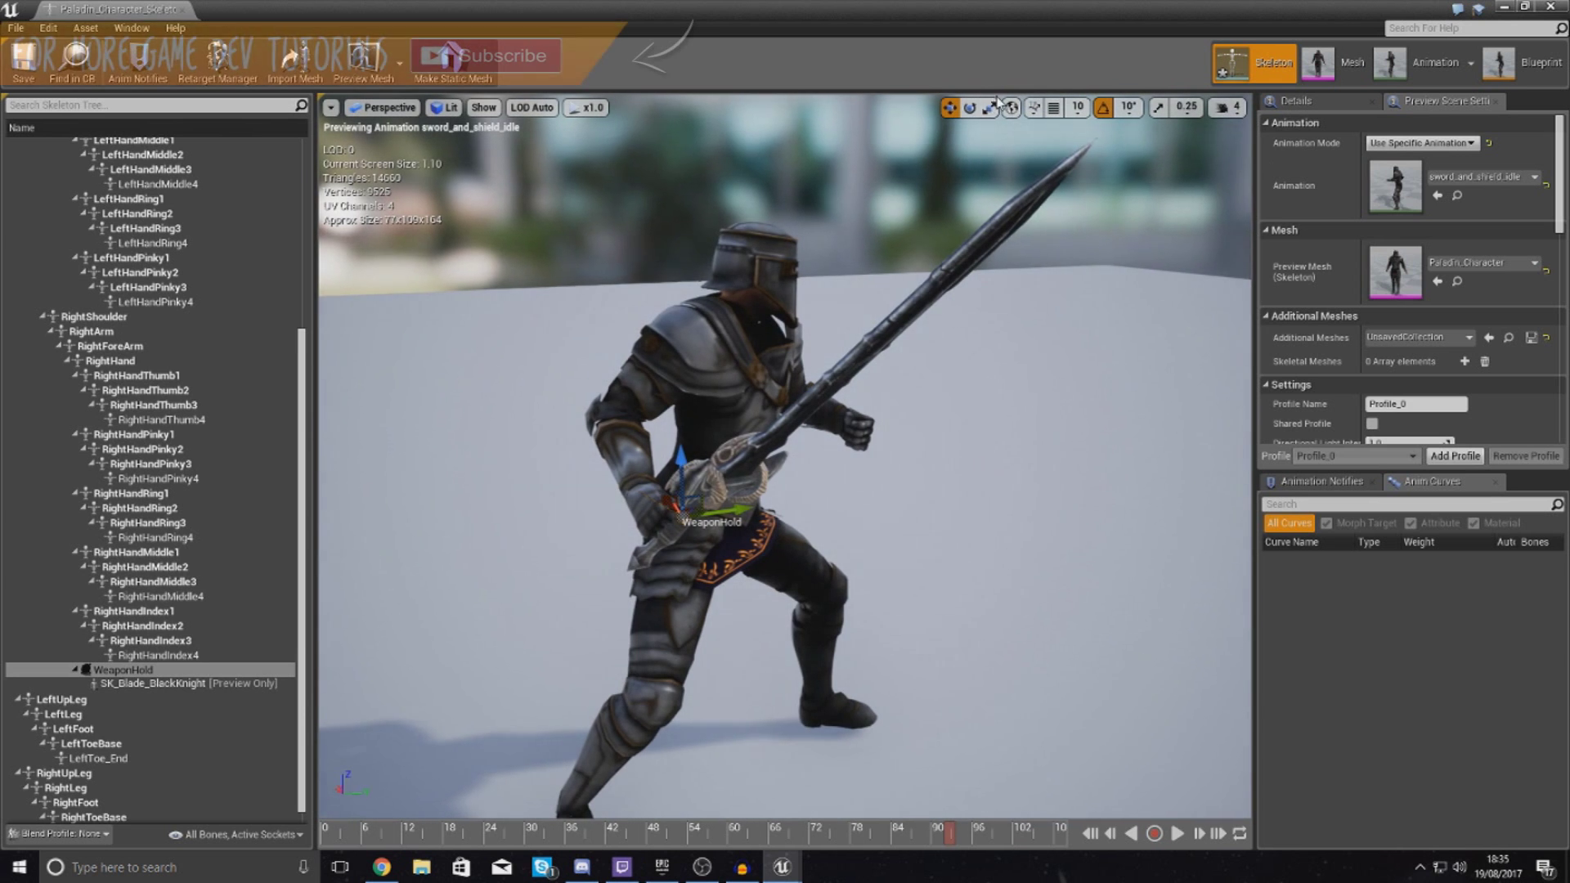
key(r)
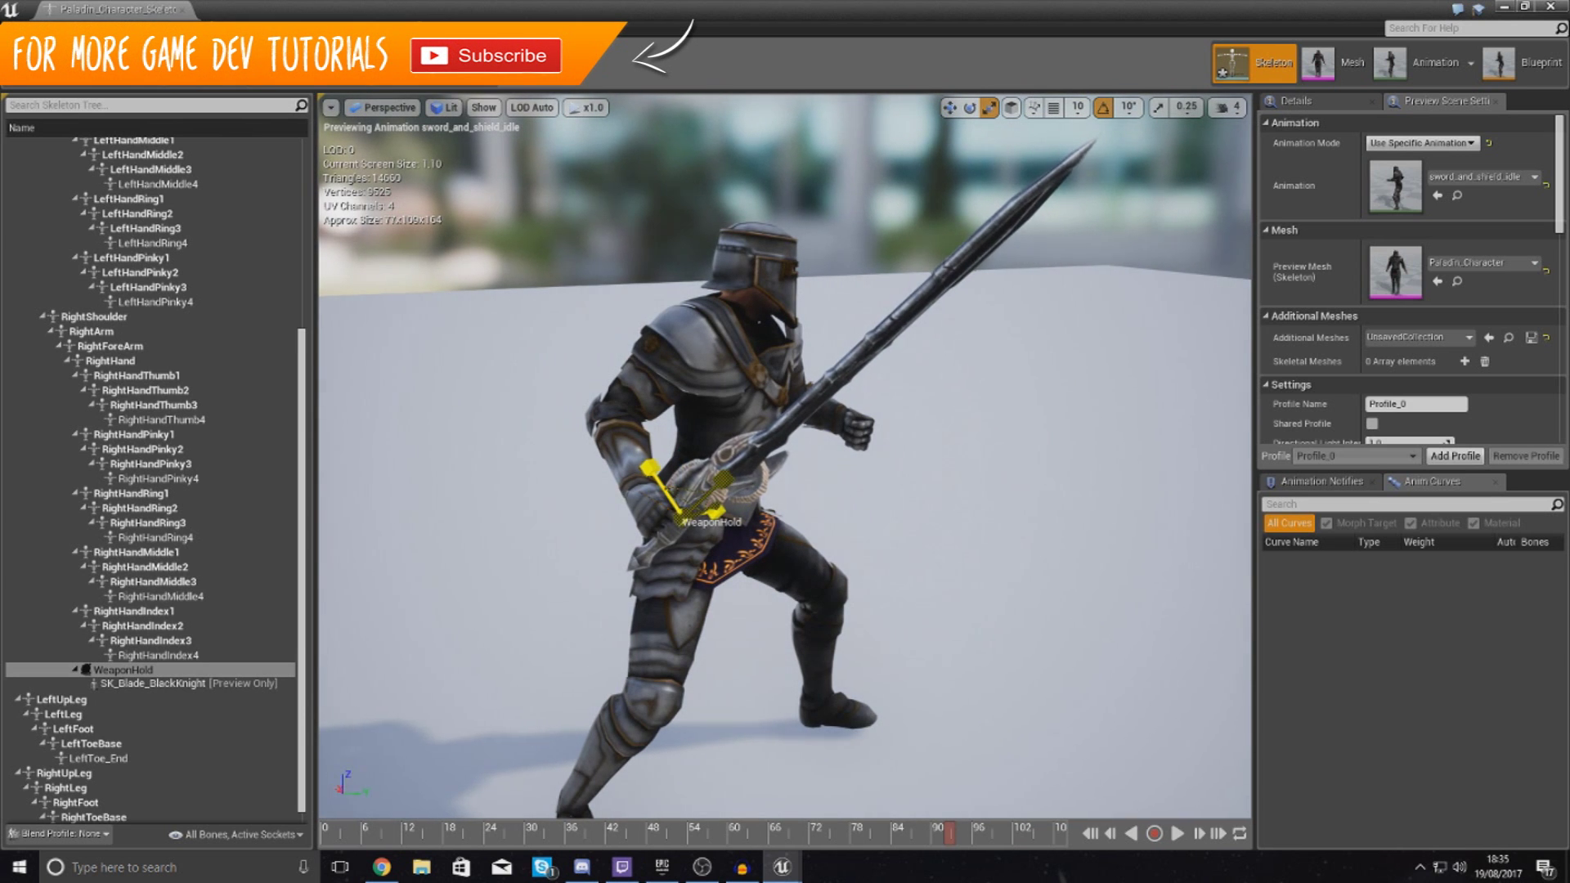
drag(680, 514, 739, 556)
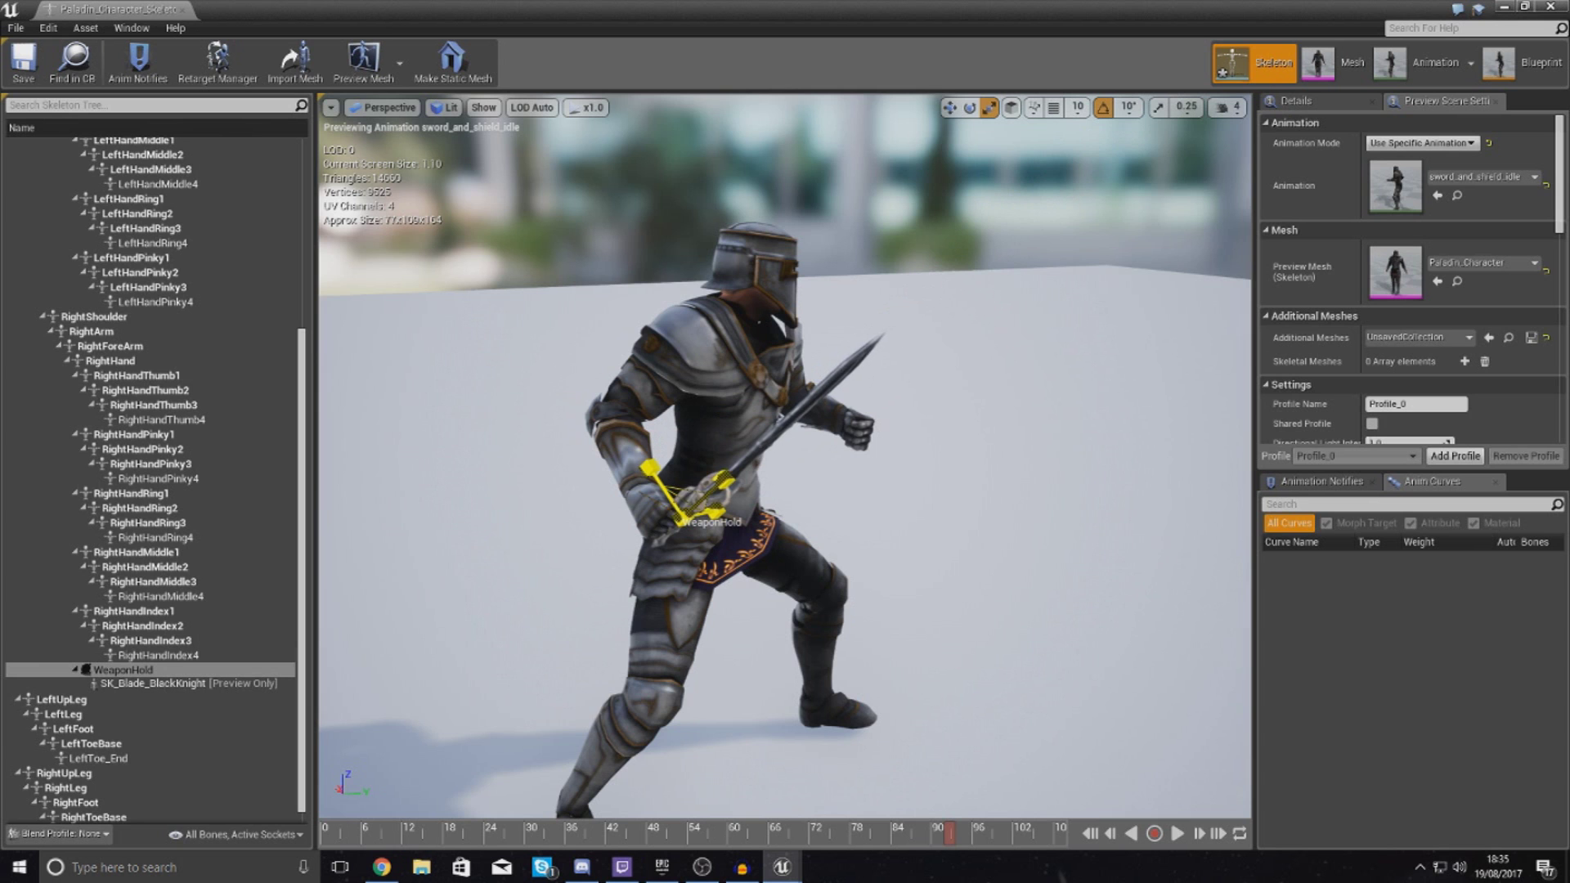
Reposition the WeaponHold socket so the smaller sword's hilt sits inside the right fist, and save and close the skeleton
click(948, 108)
key(f)
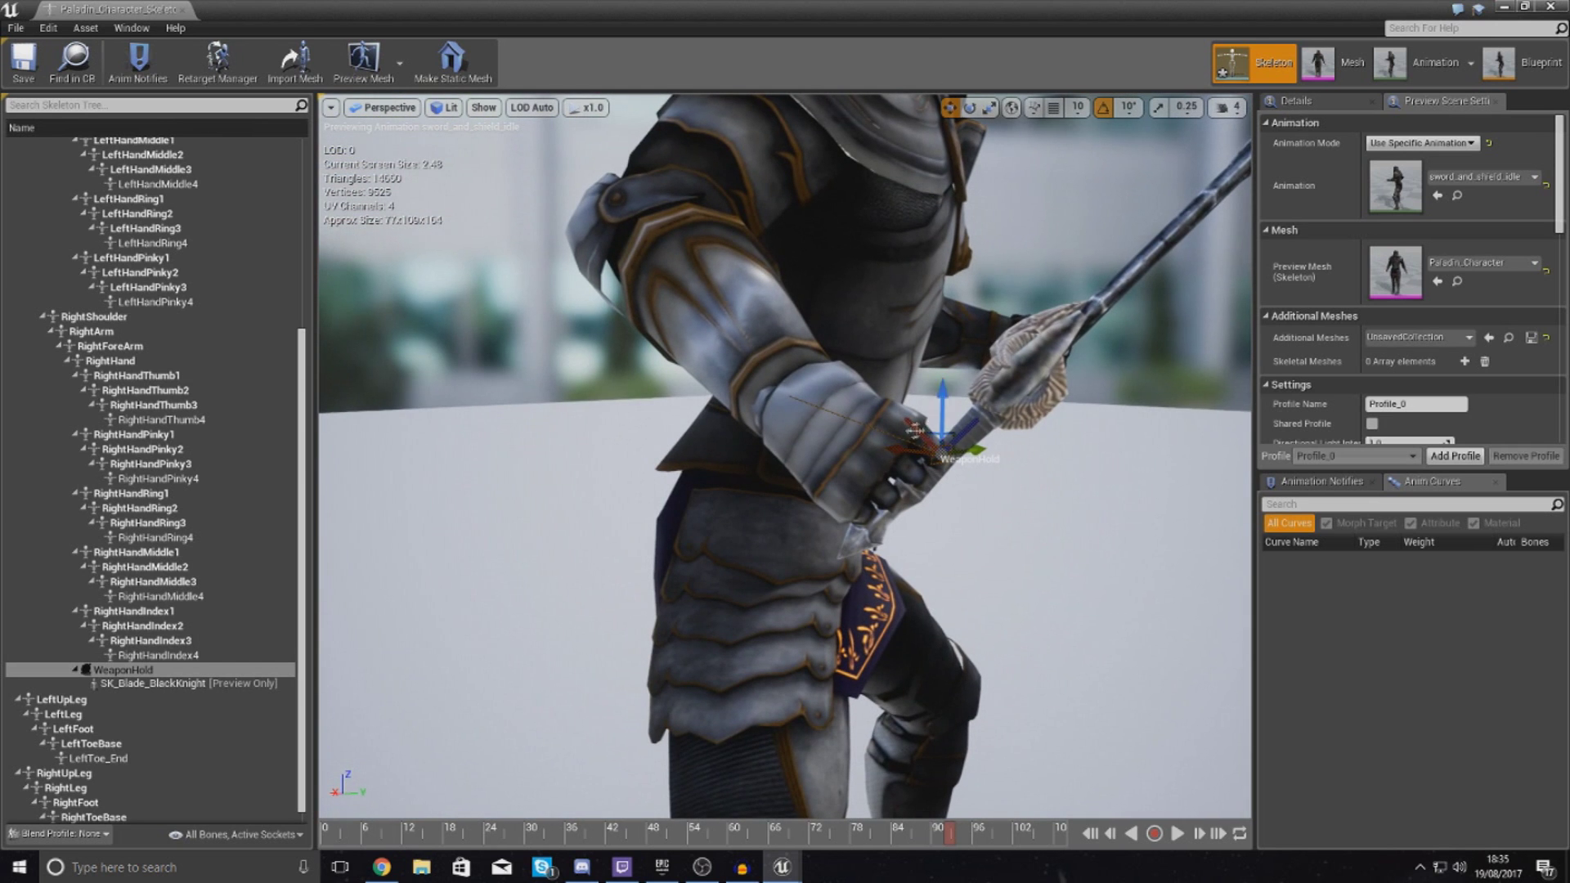
drag(925, 442, 893, 417)
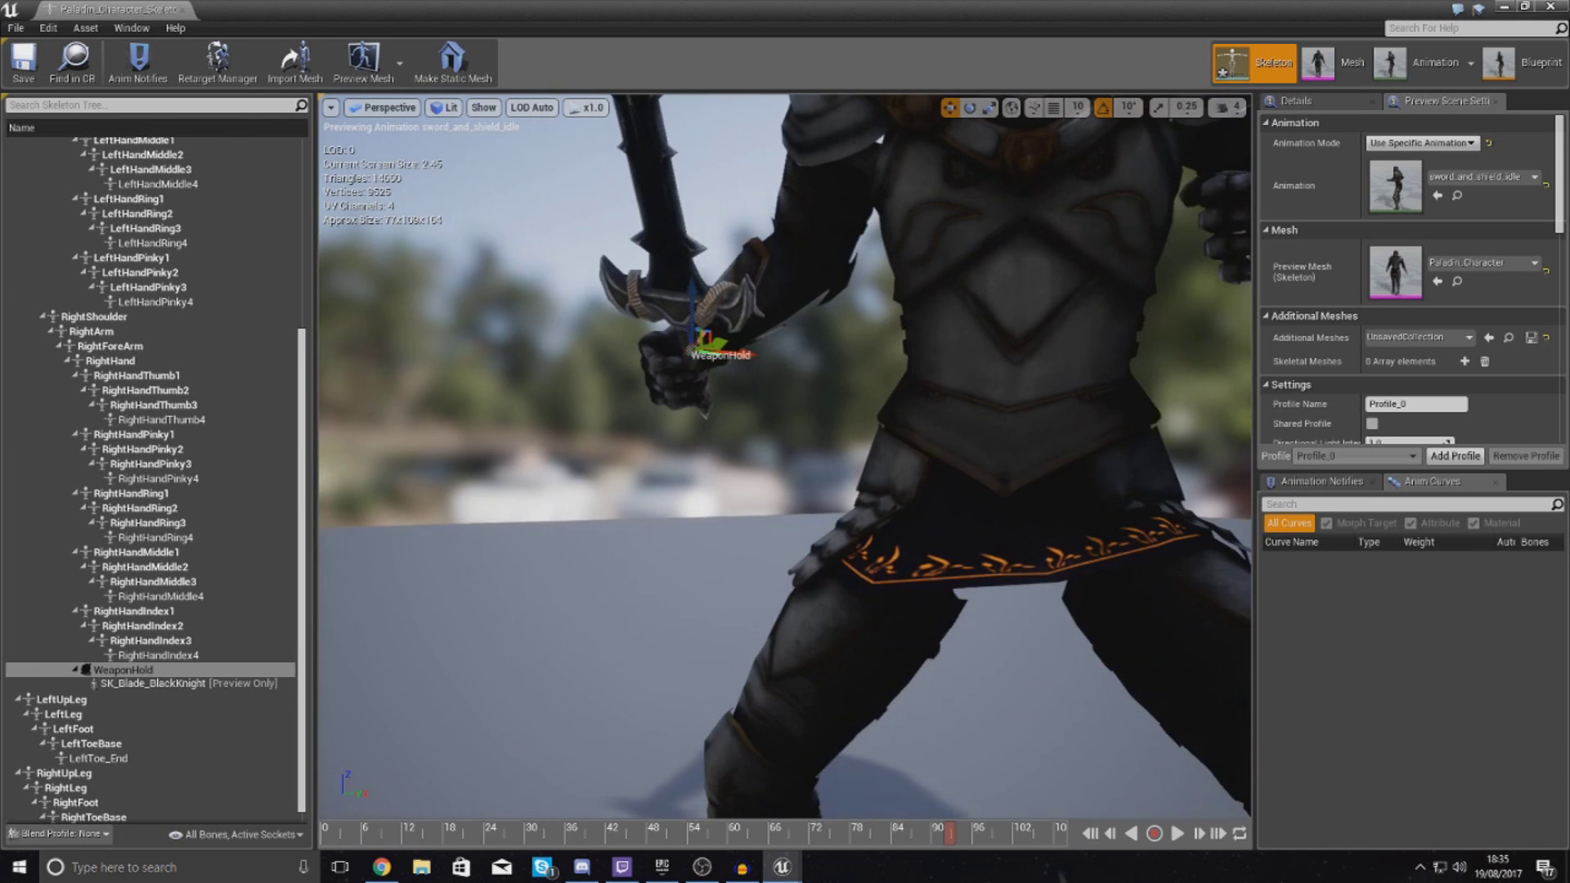
drag(744, 353, 725, 352)
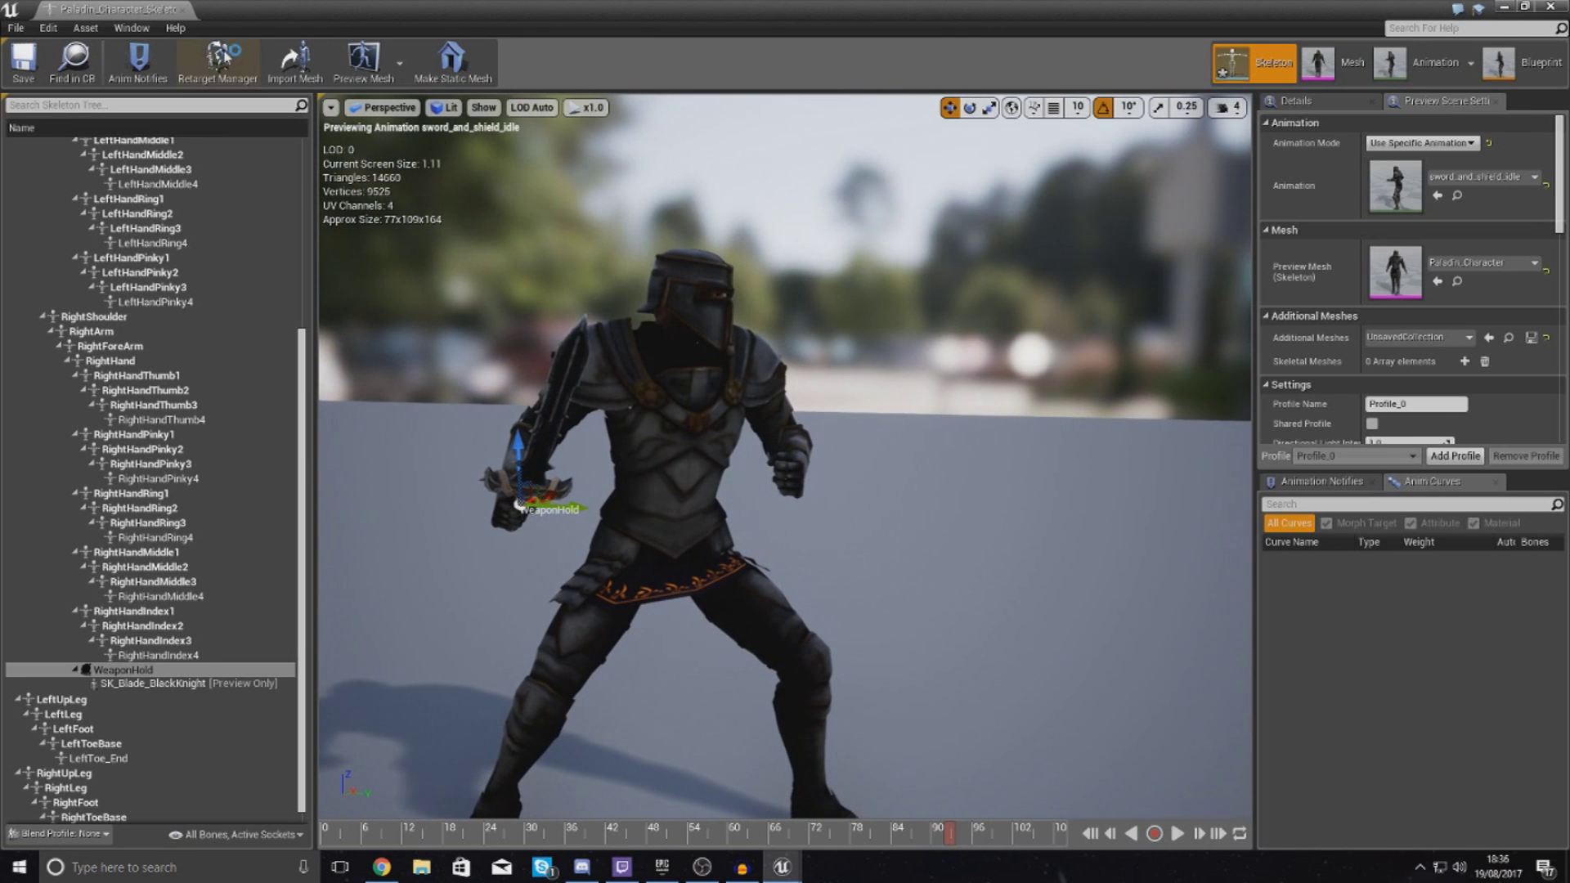
click(29, 76)
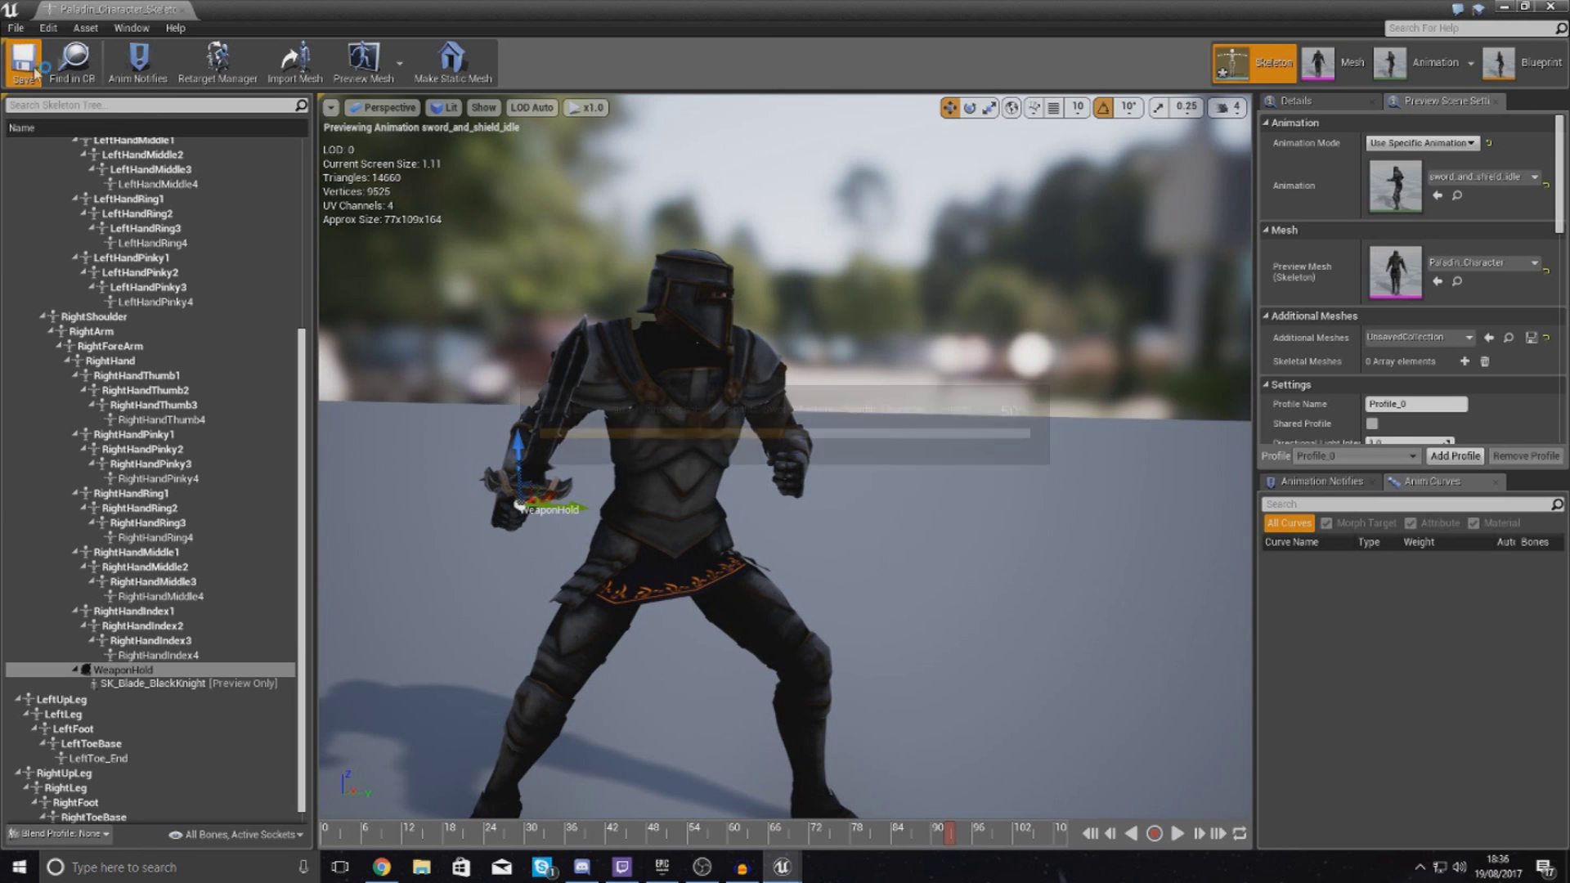
click(182, 10)
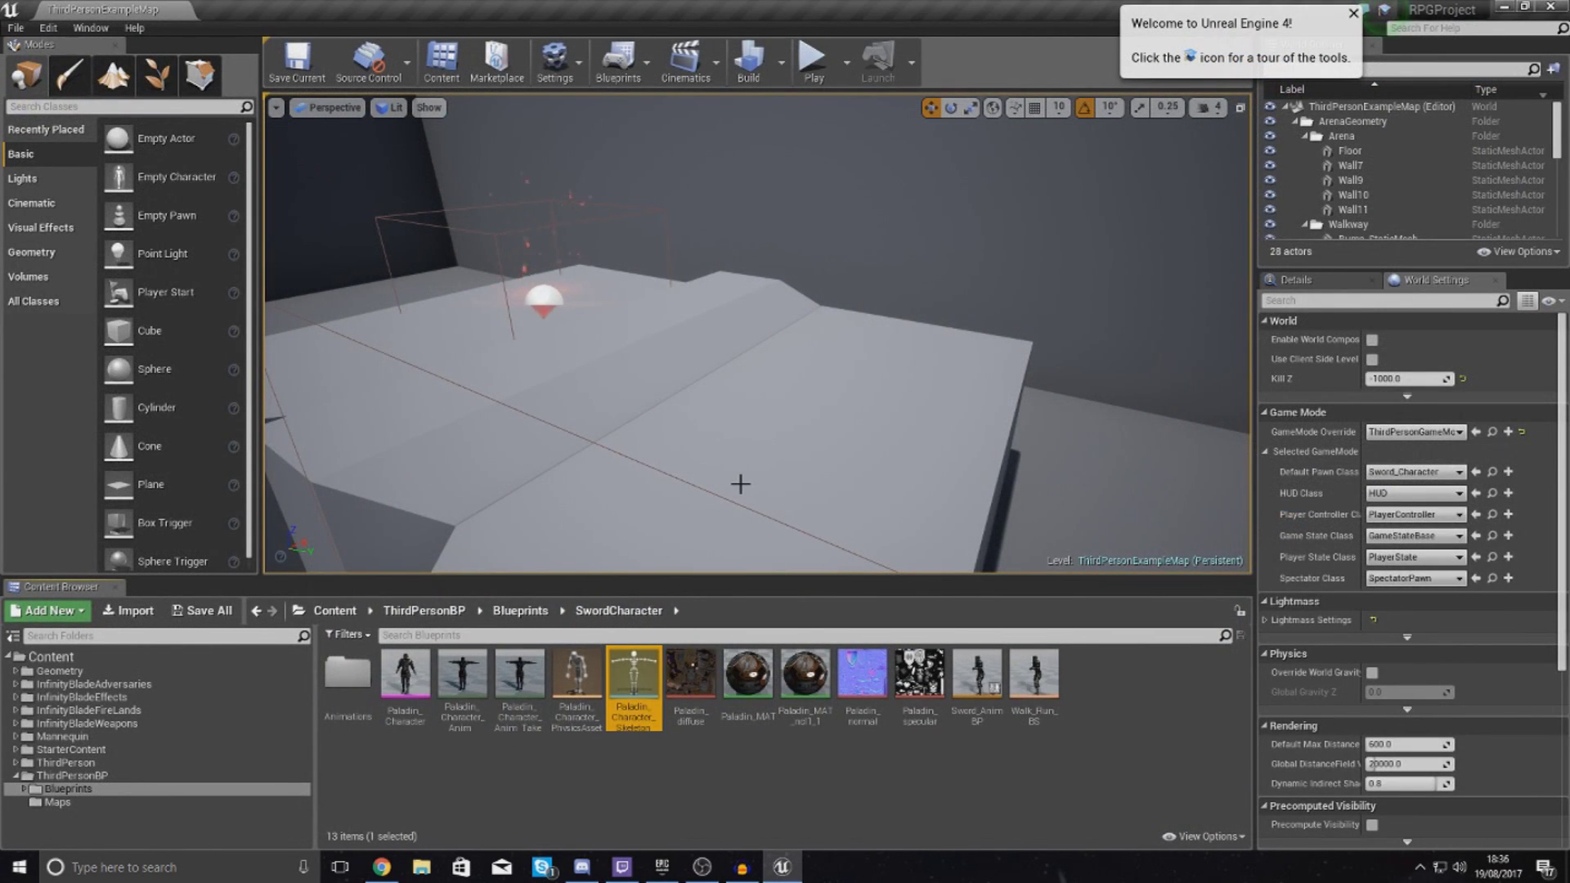
Create an Actor Blueprint Class named Weapon_Sword in the ThirdPersonBP Blueprints folder and open it
right_click(609, 757)
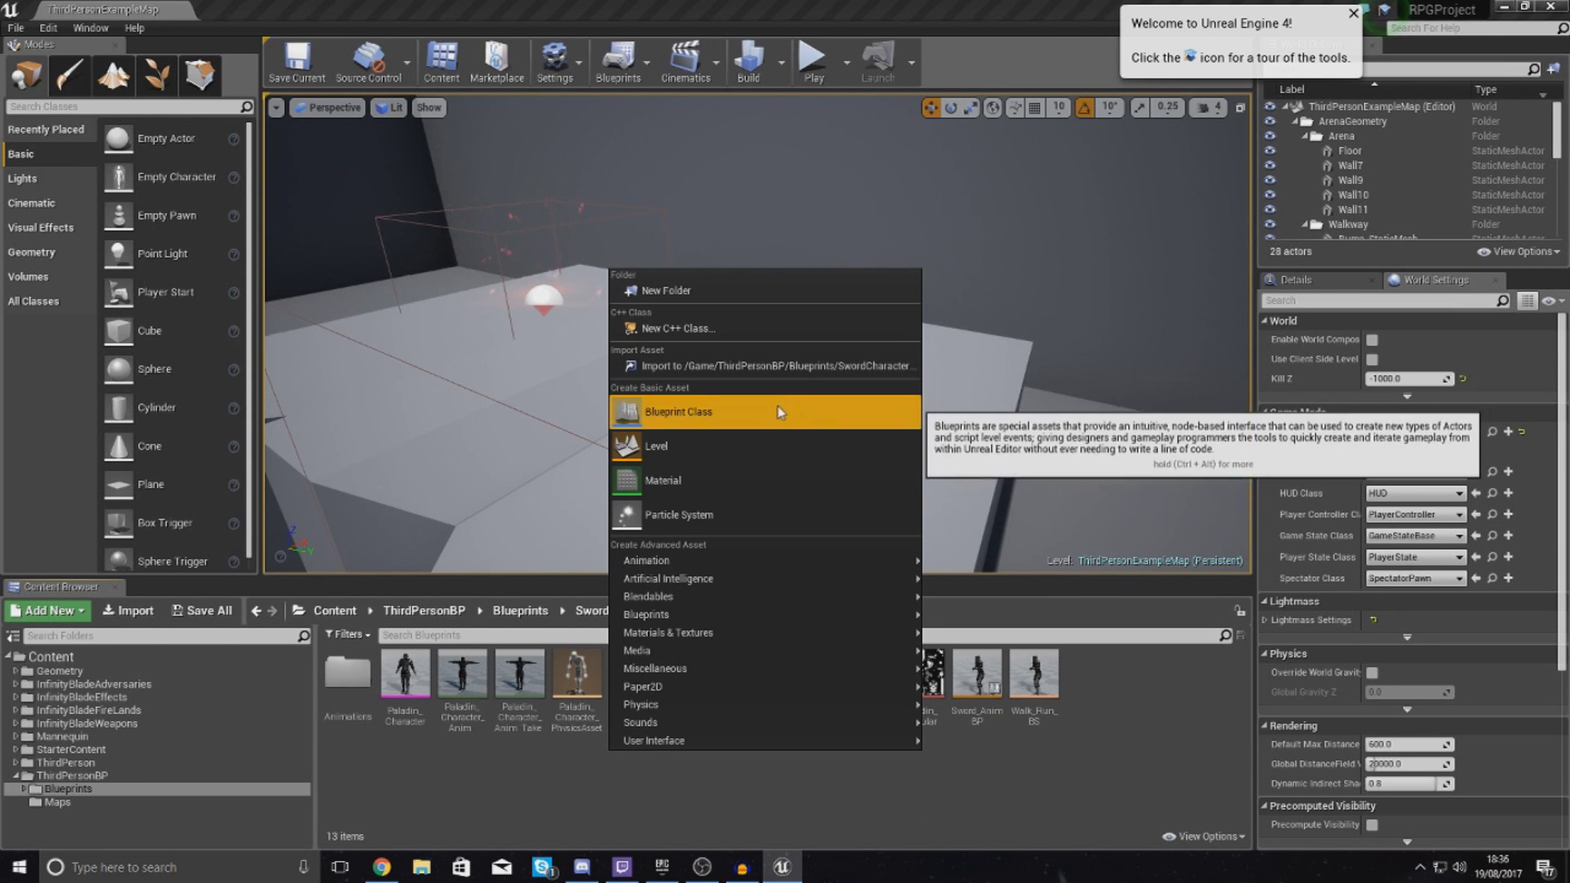
click(89, 792)
click(92, 776)
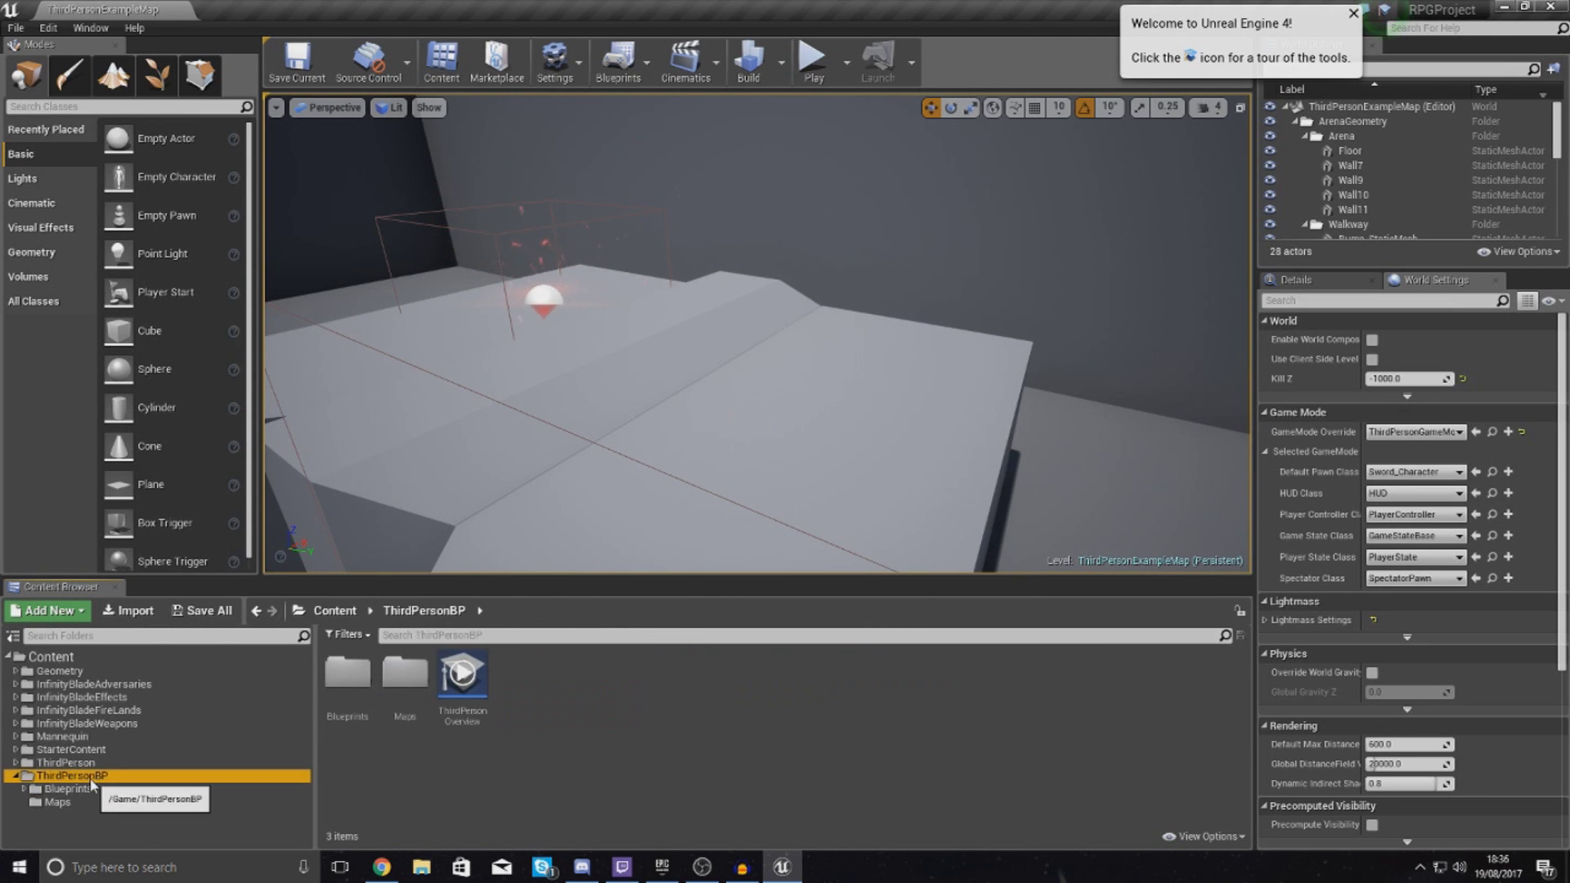
click(90, 788)
right_click(621, 766)
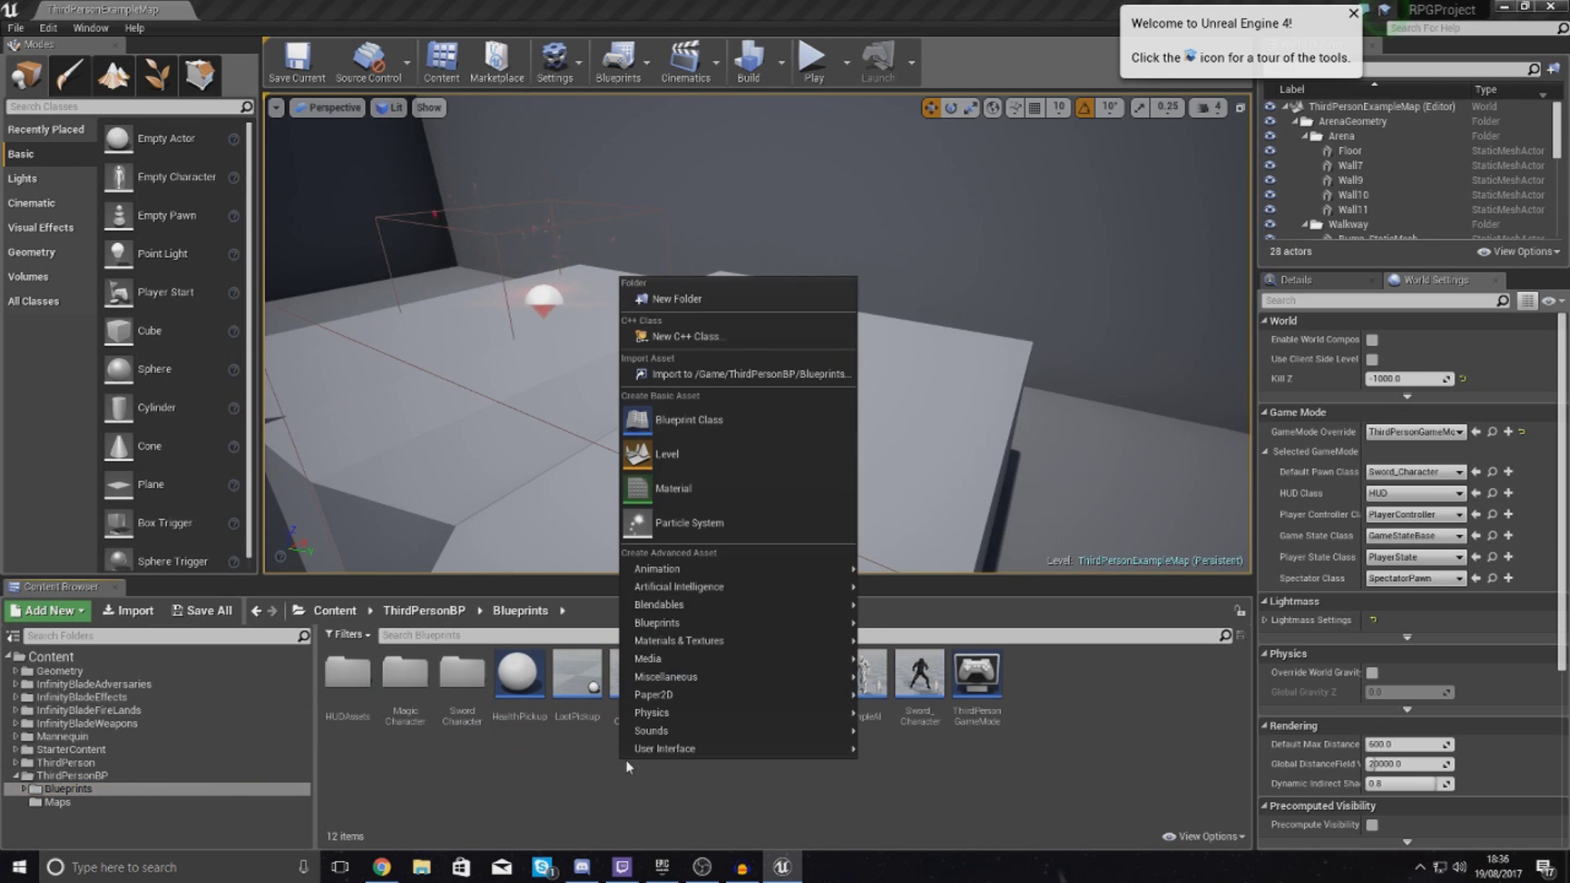
click(702, 424)
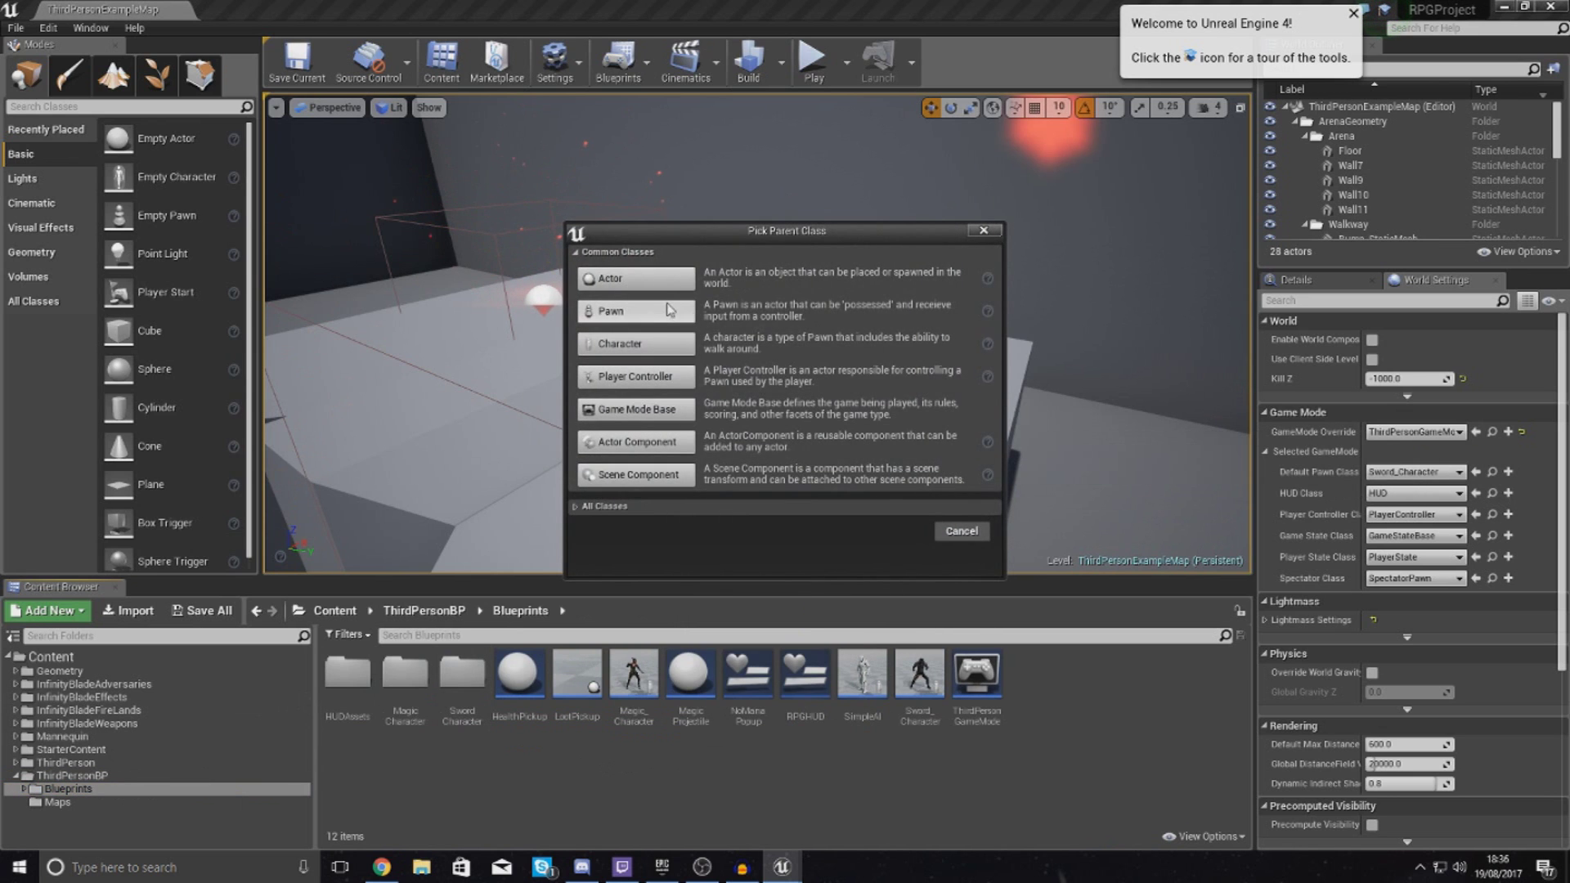
click(628, 287)
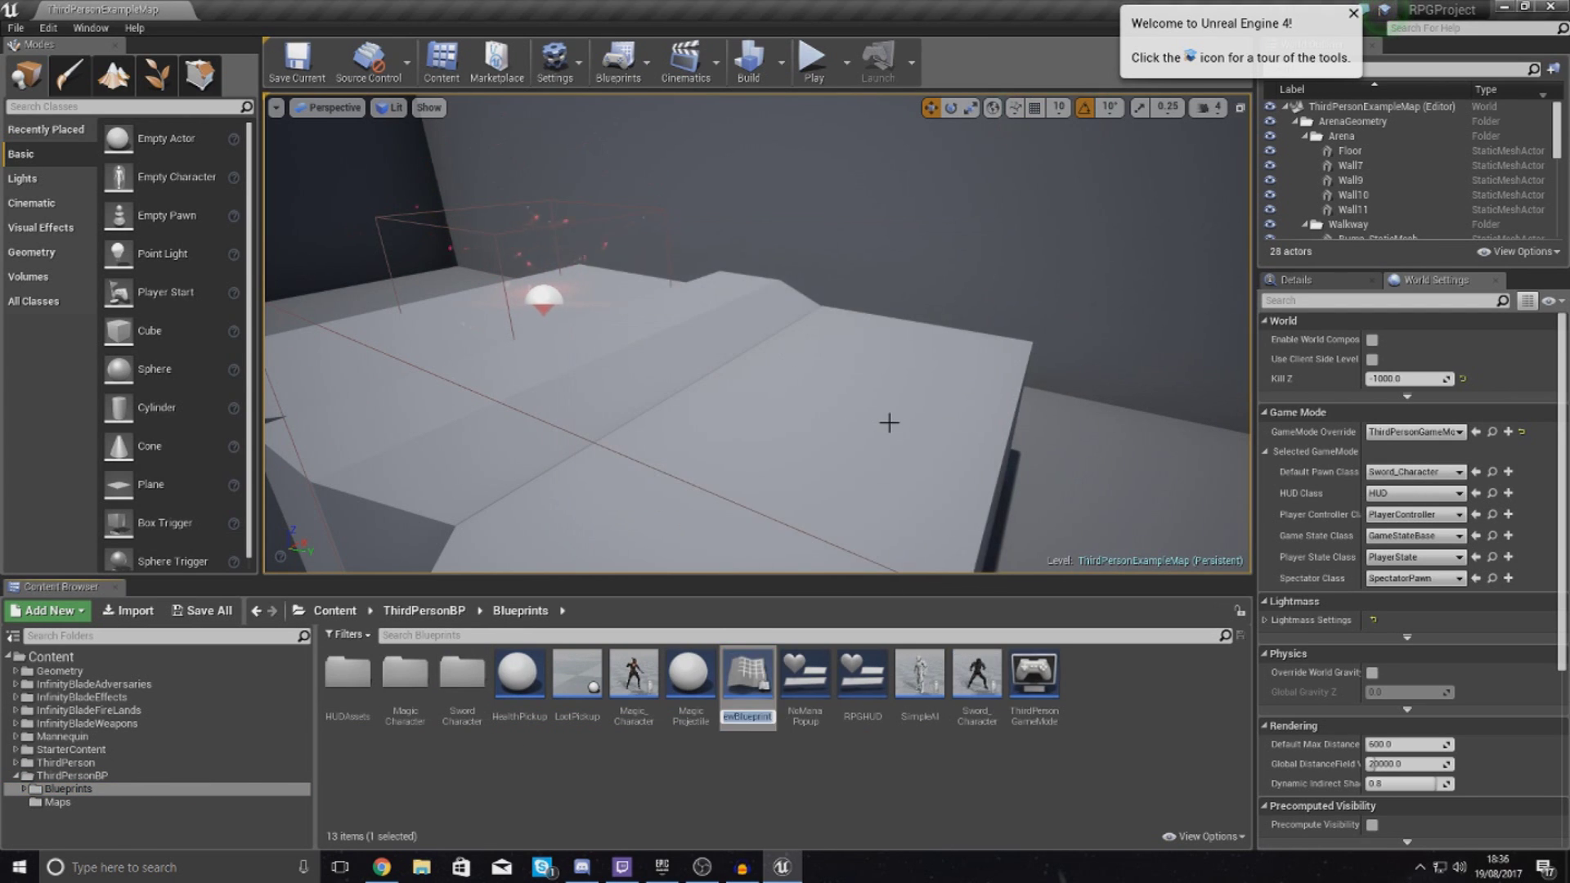
text(Weapon_Sword)
key(Return)
key(Return)
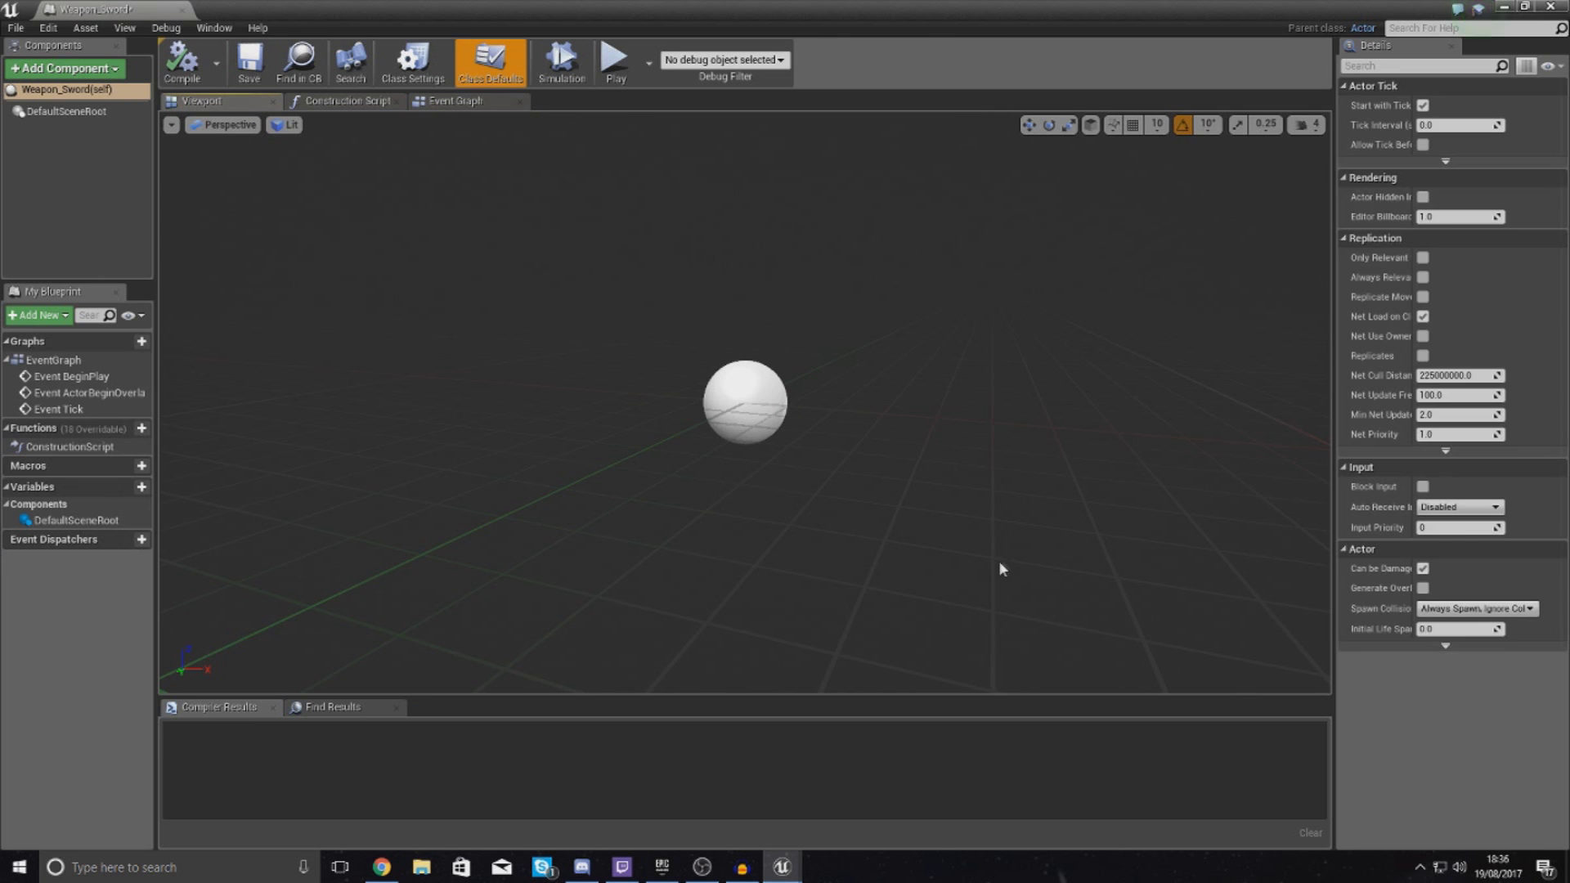
Add a Skeletal Mesh component using the SK_Blade_BlackKnight mesh to Weapon_Sword, and close the Blueprint editor
click(95, 71)
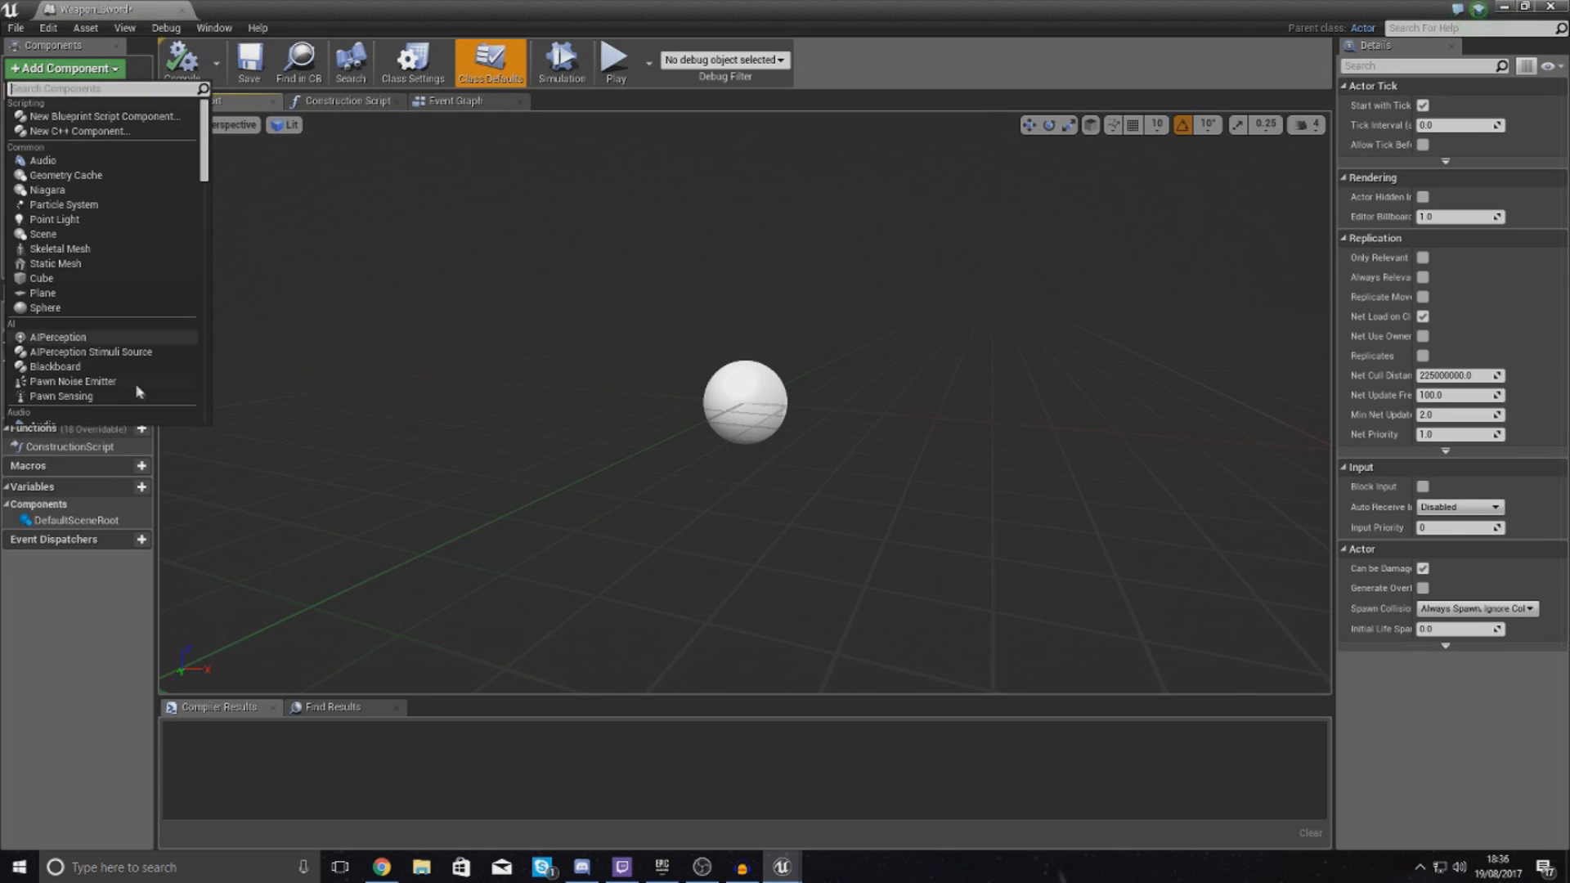
click(434, 292)
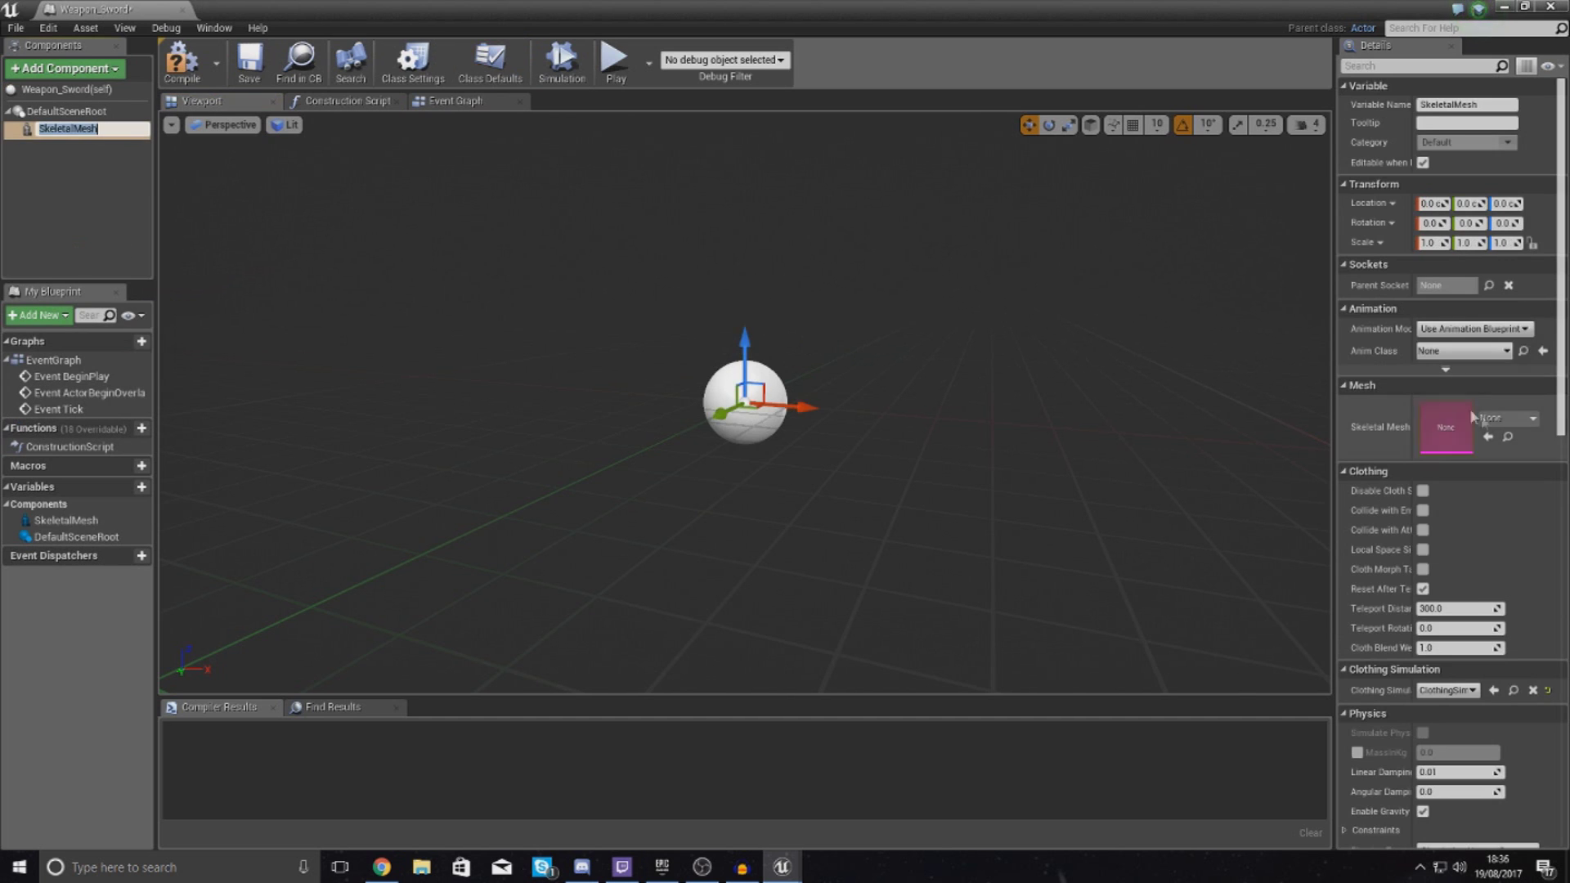
click(1488, 418)
text(bl)
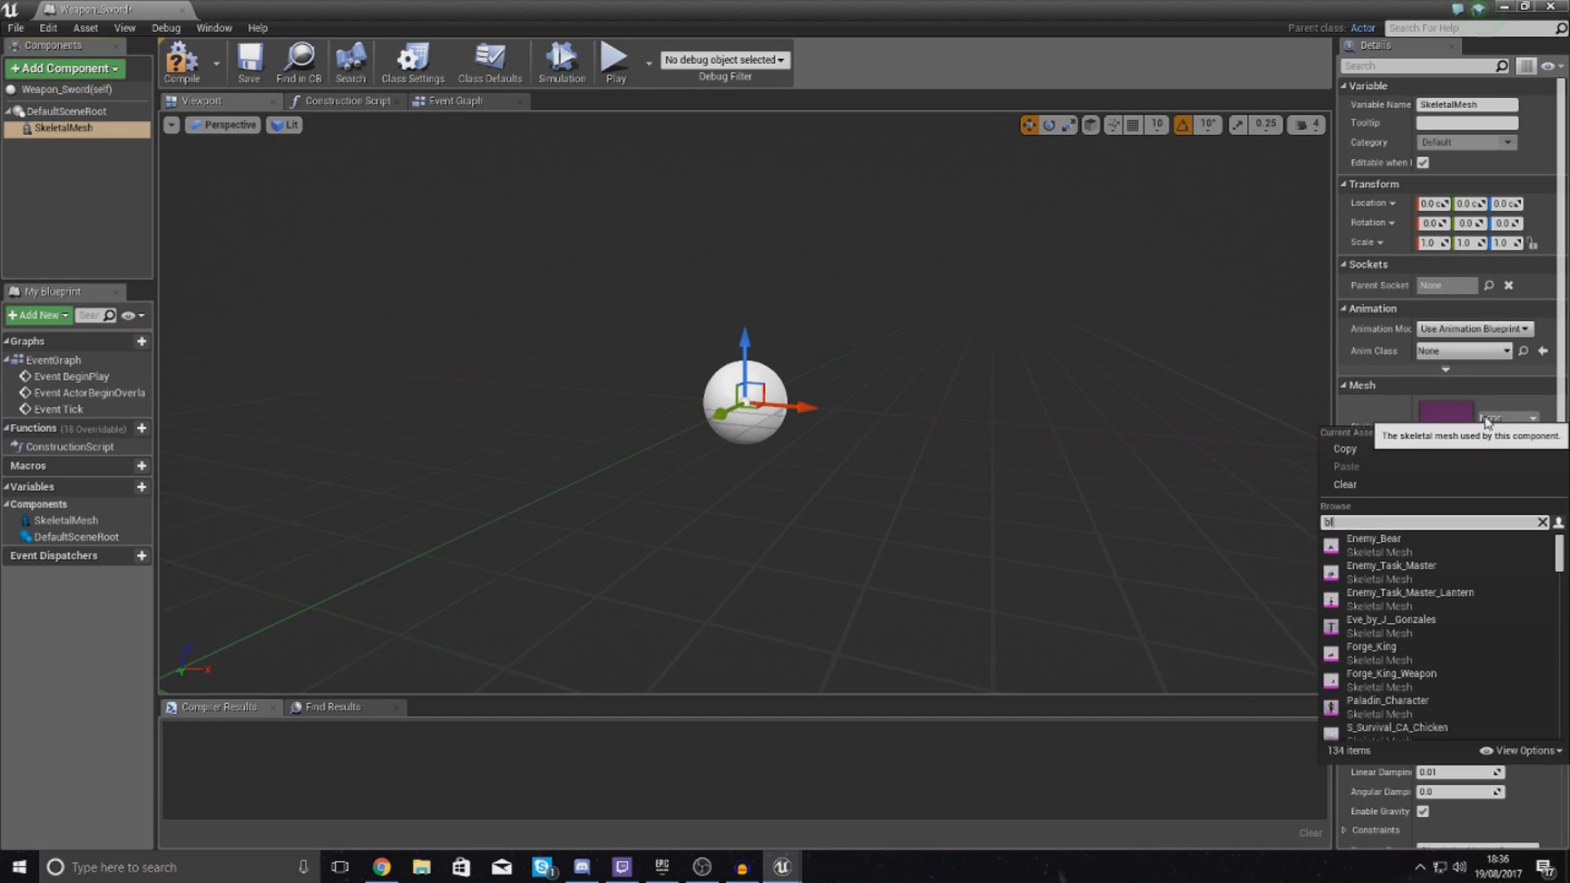
text(ack)
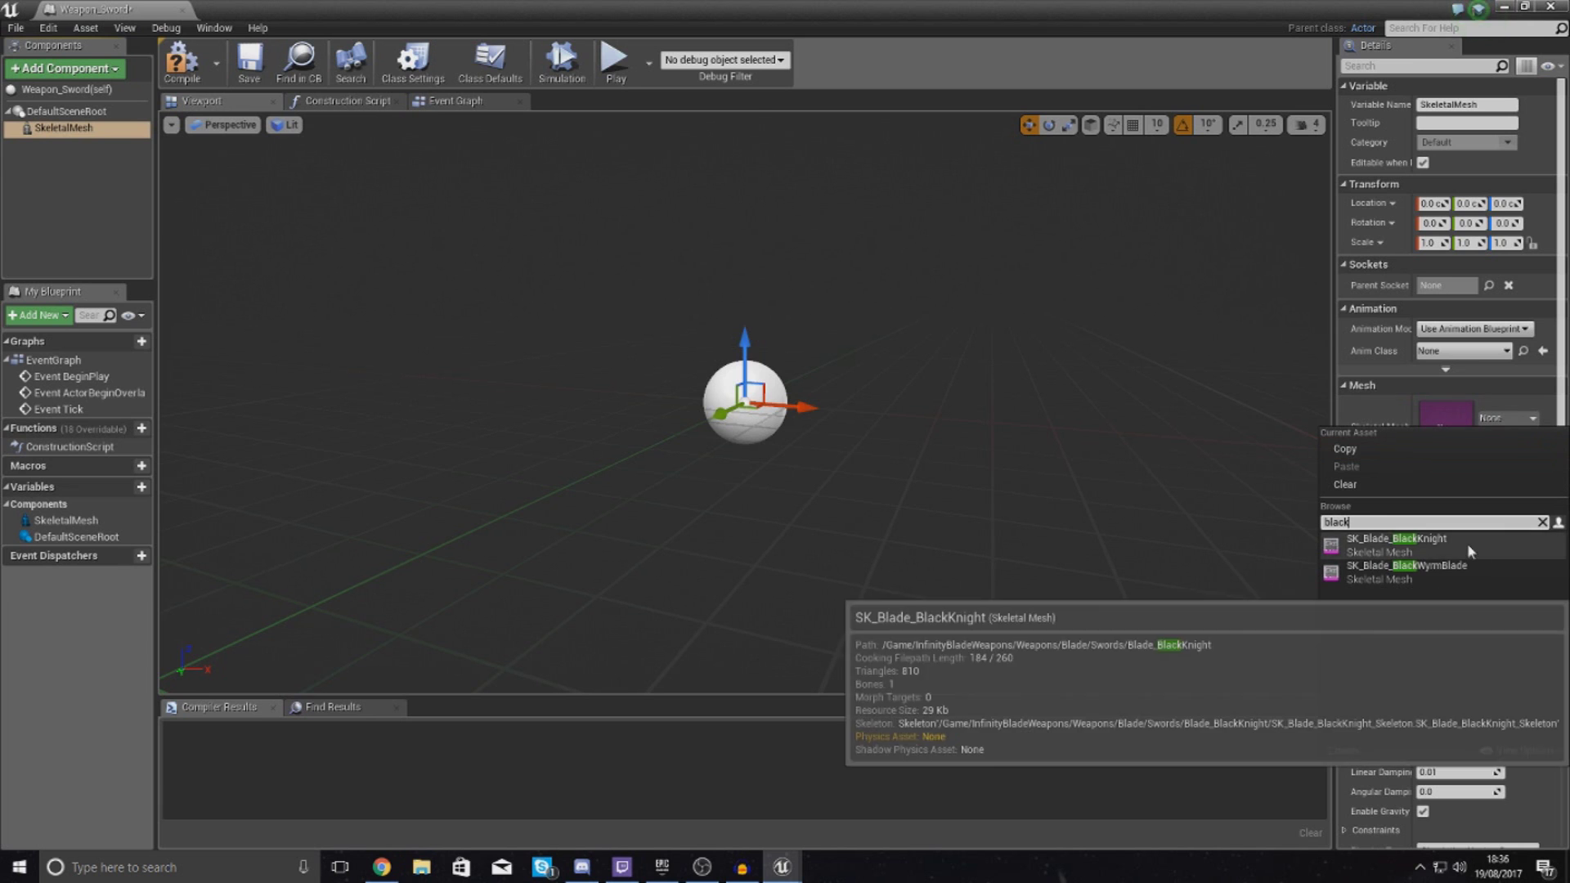
click(1469, 546)
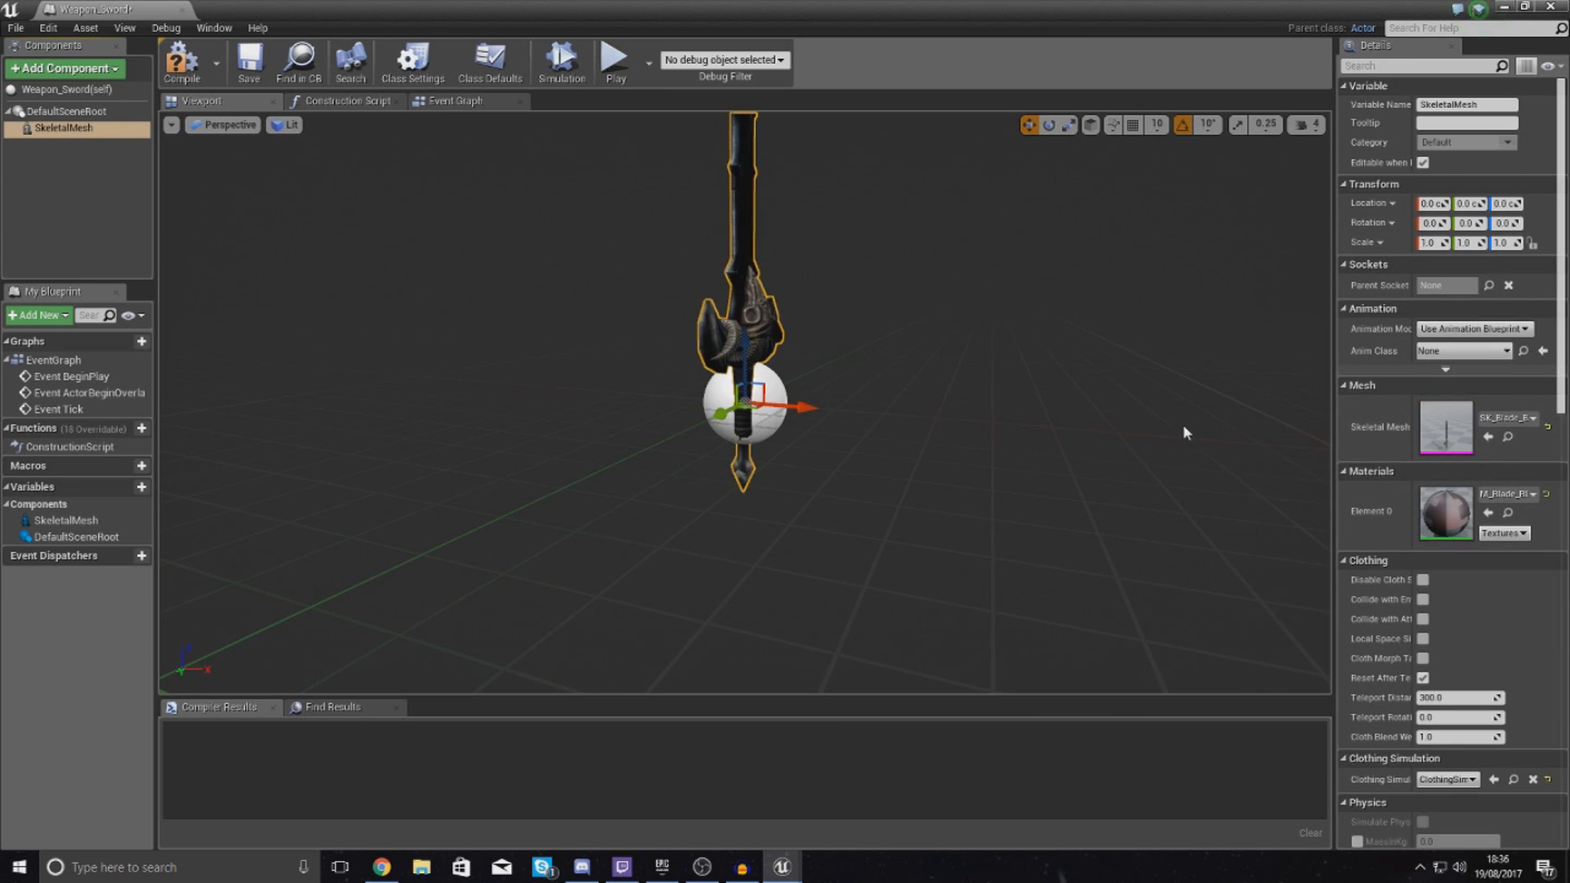
right_drag(808, 334, 802, 380)
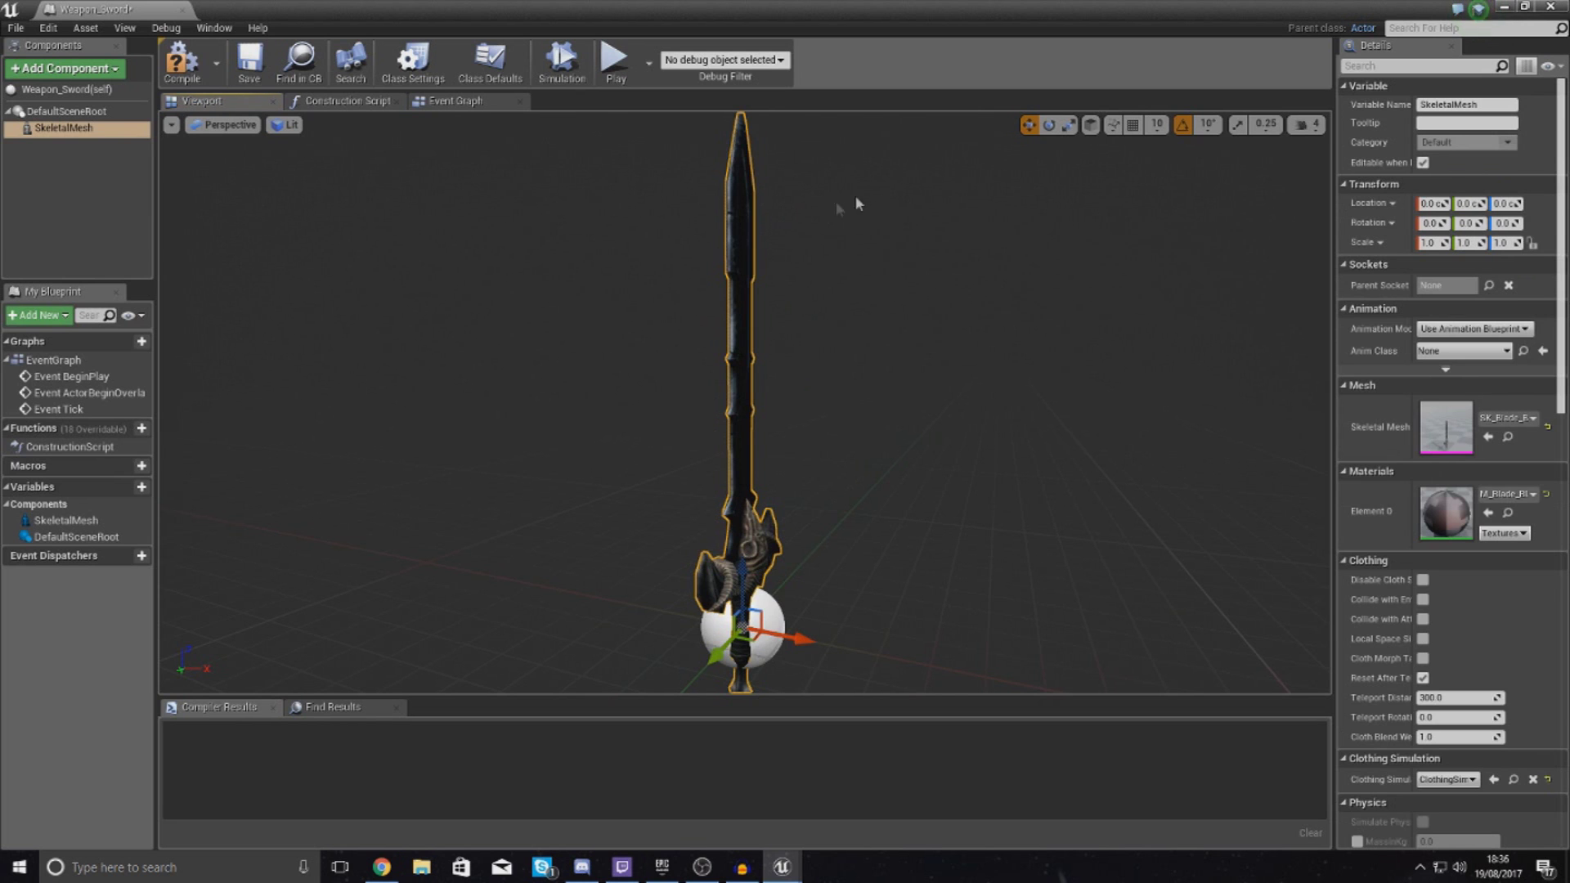
right_drag(855, 197, 605, 196)
click(1551, 7)
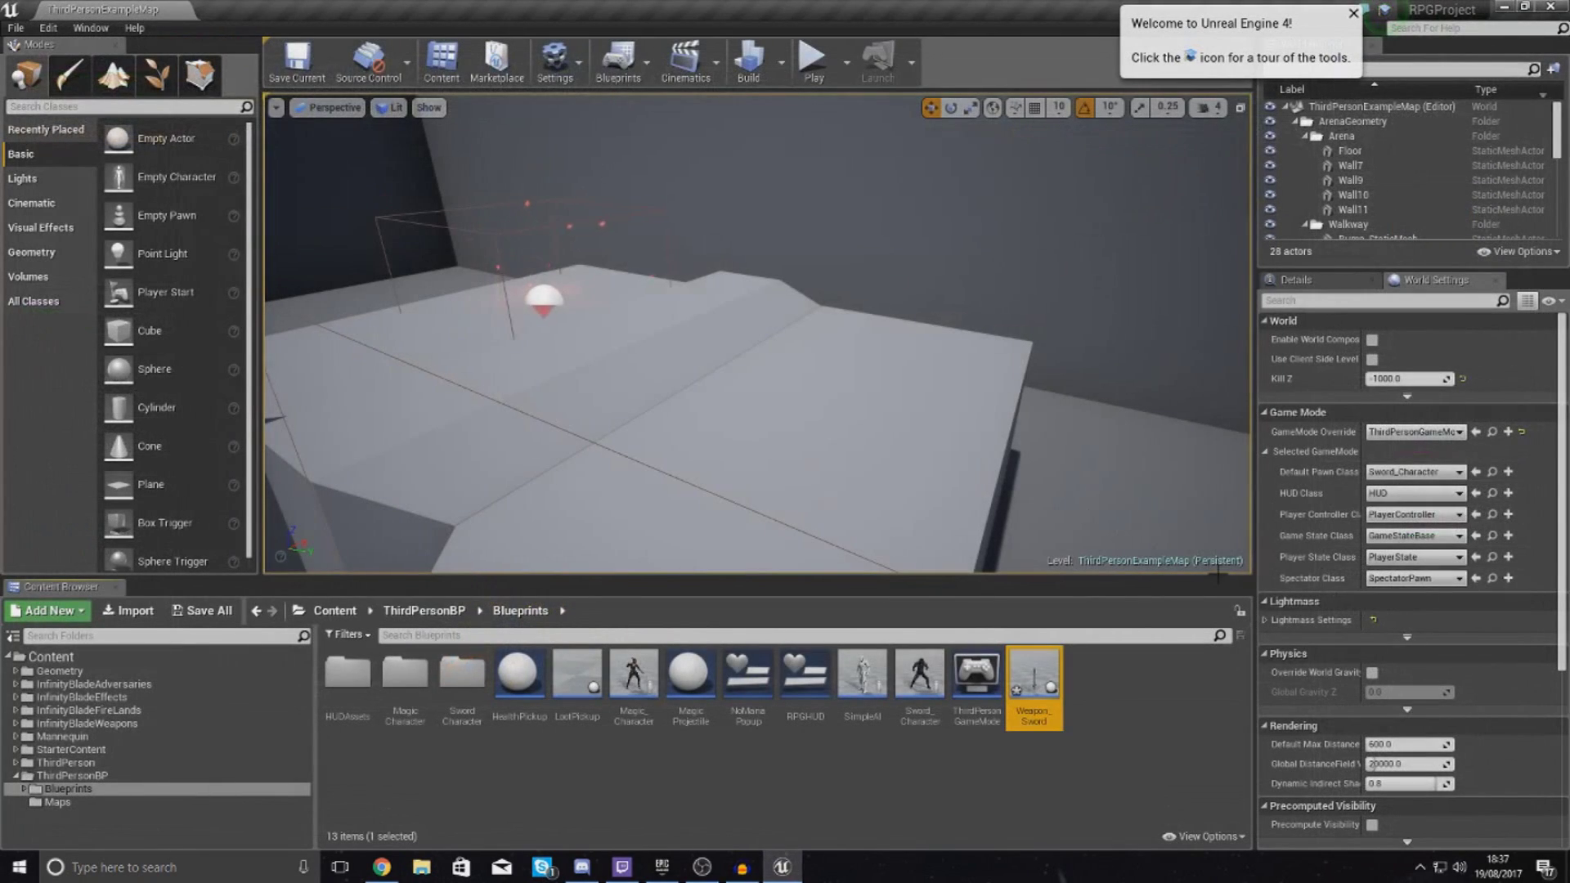
Open the Sword_Character Blueprint and view the paladin in its viewport
right_drag(872, 456, 511, 401)
key(w)
key(s)
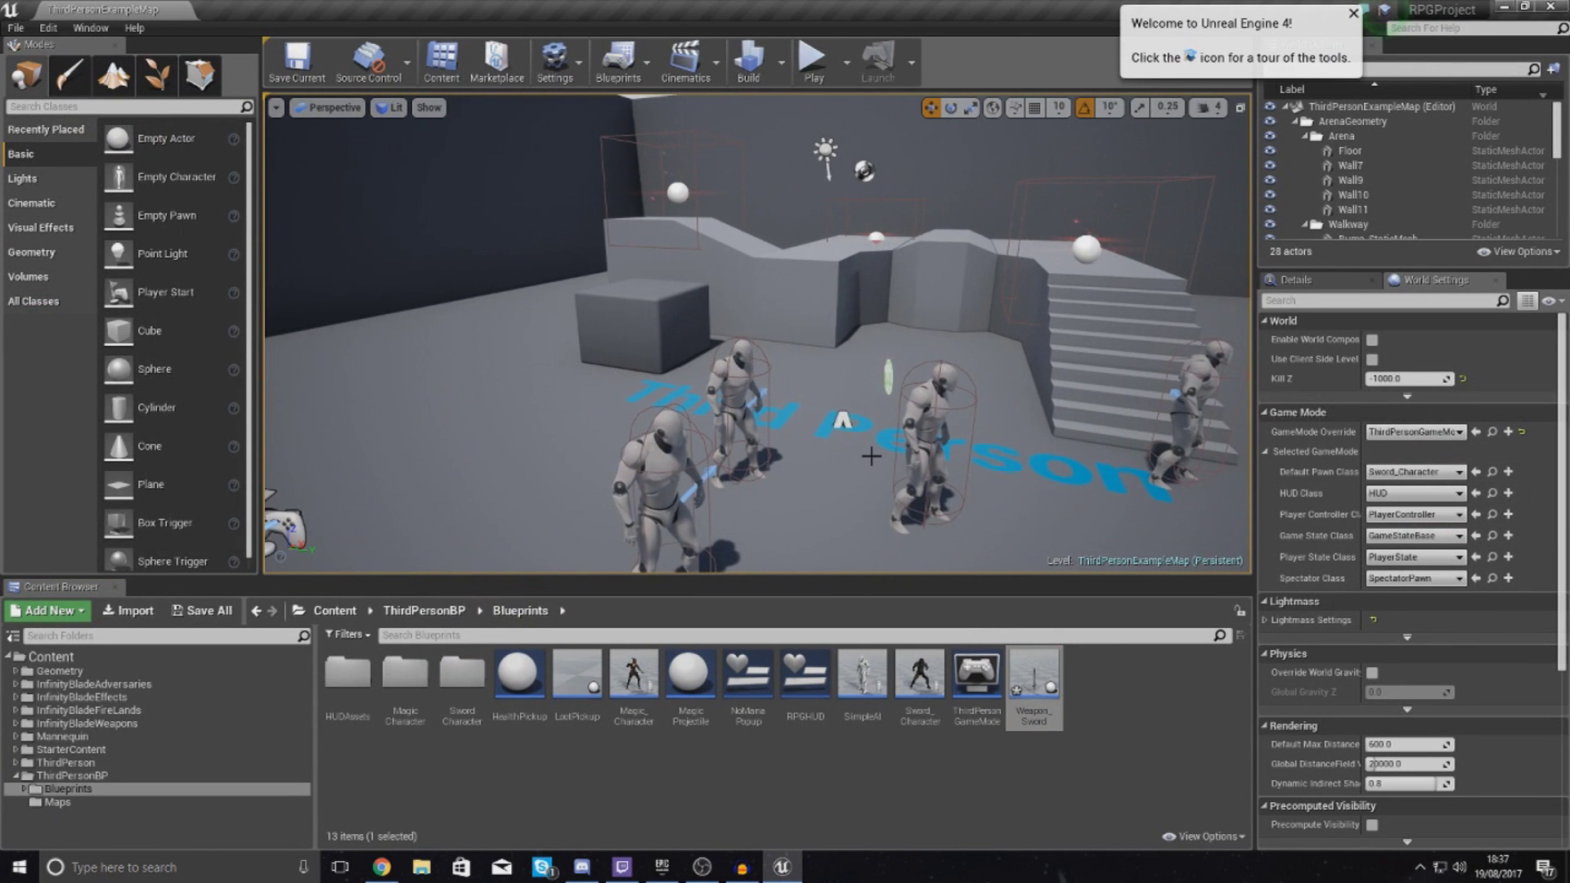
click(913, 672)
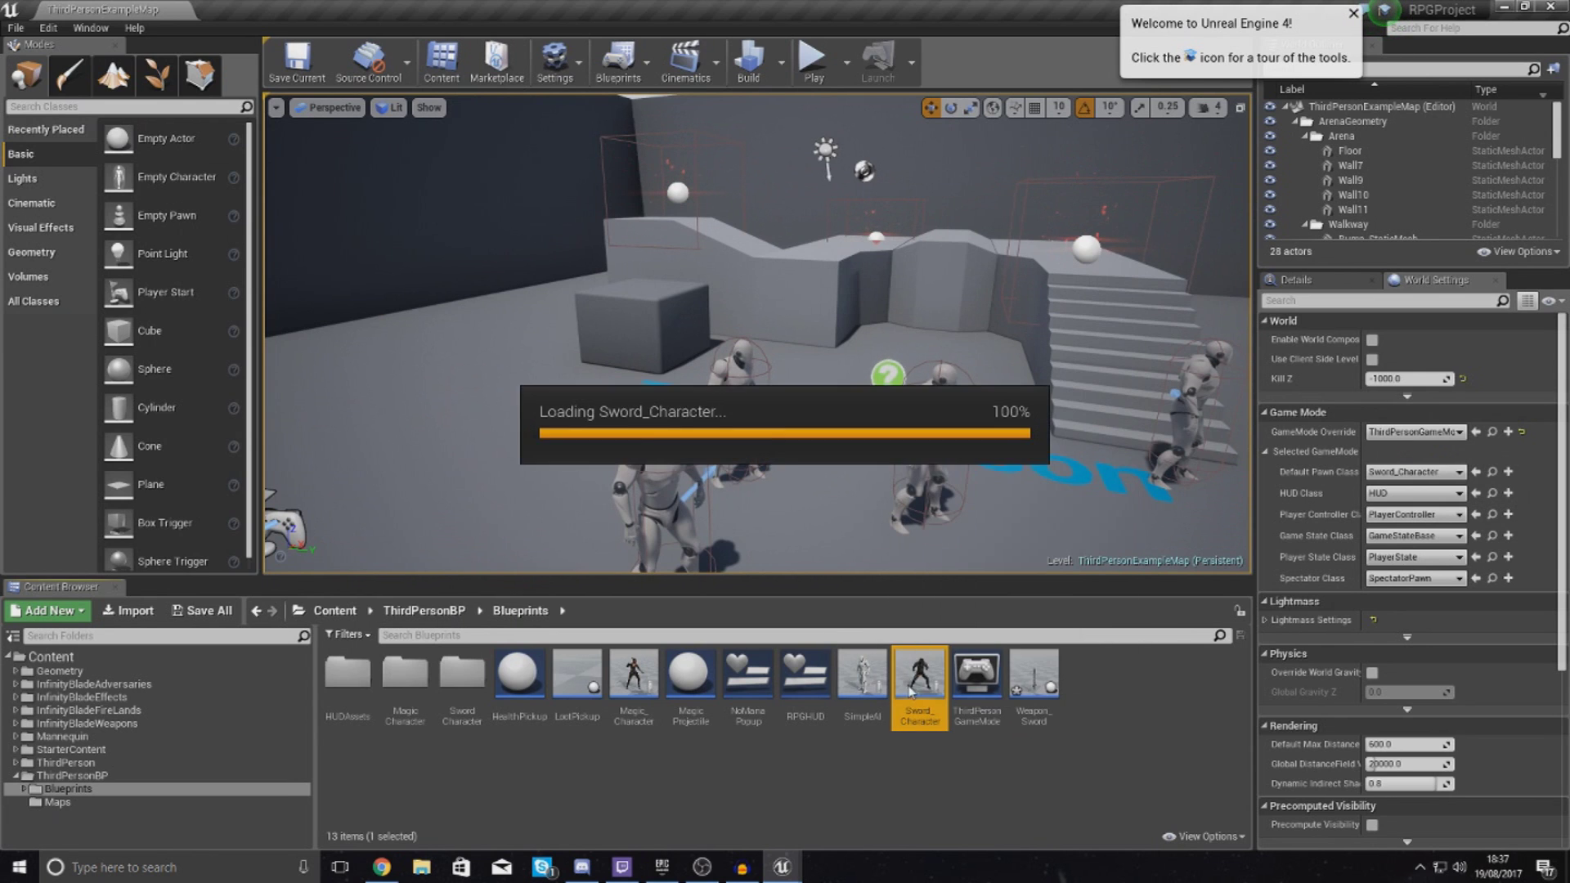
double_click(909, 669)
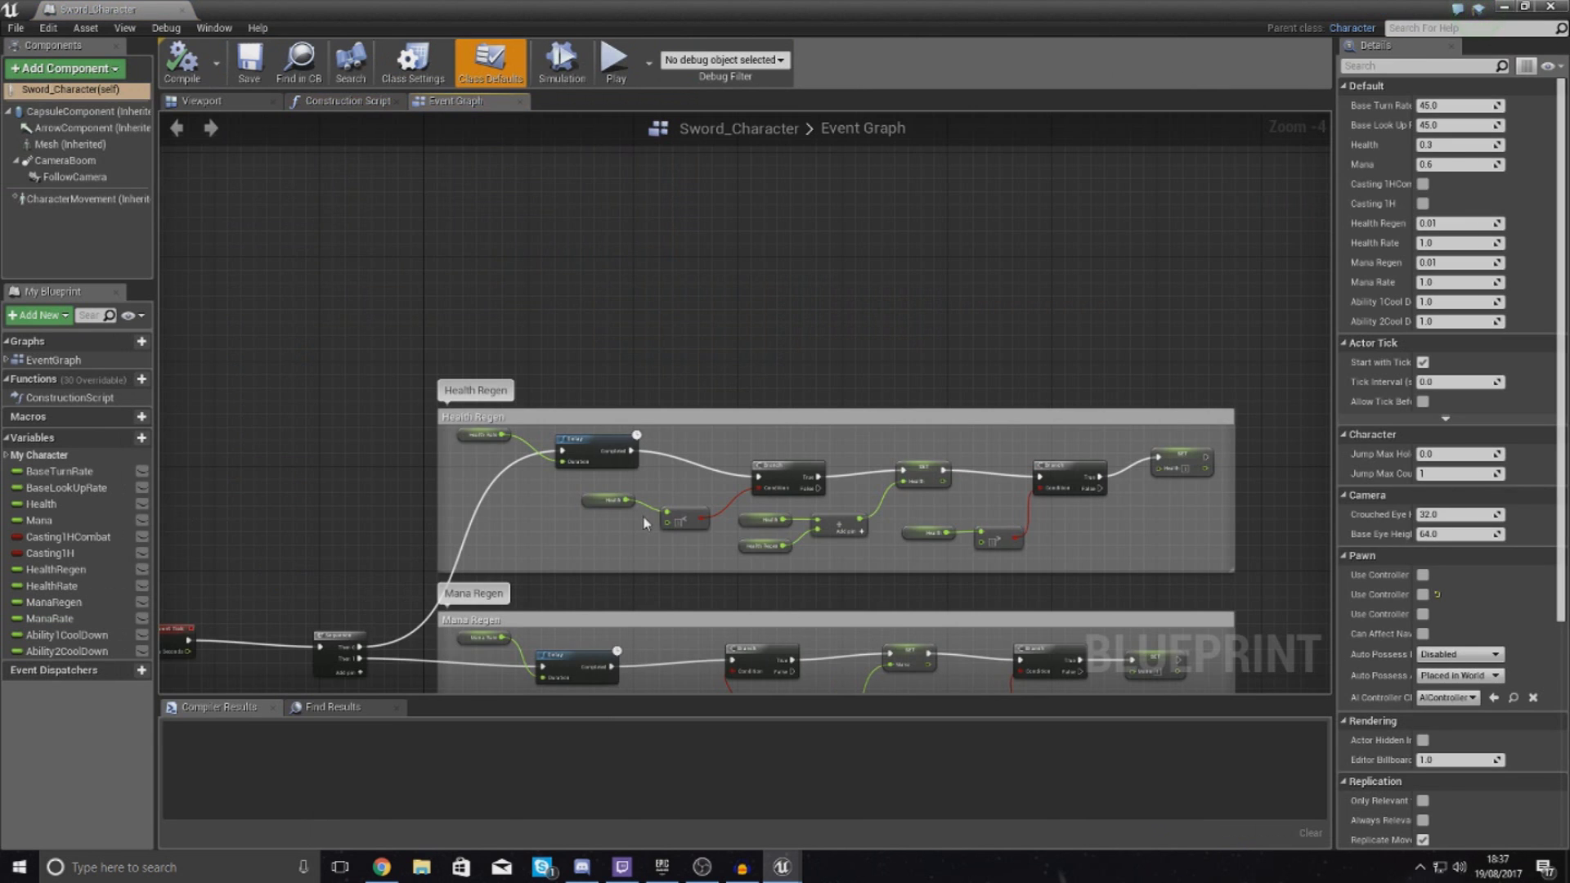
click(260, 107)
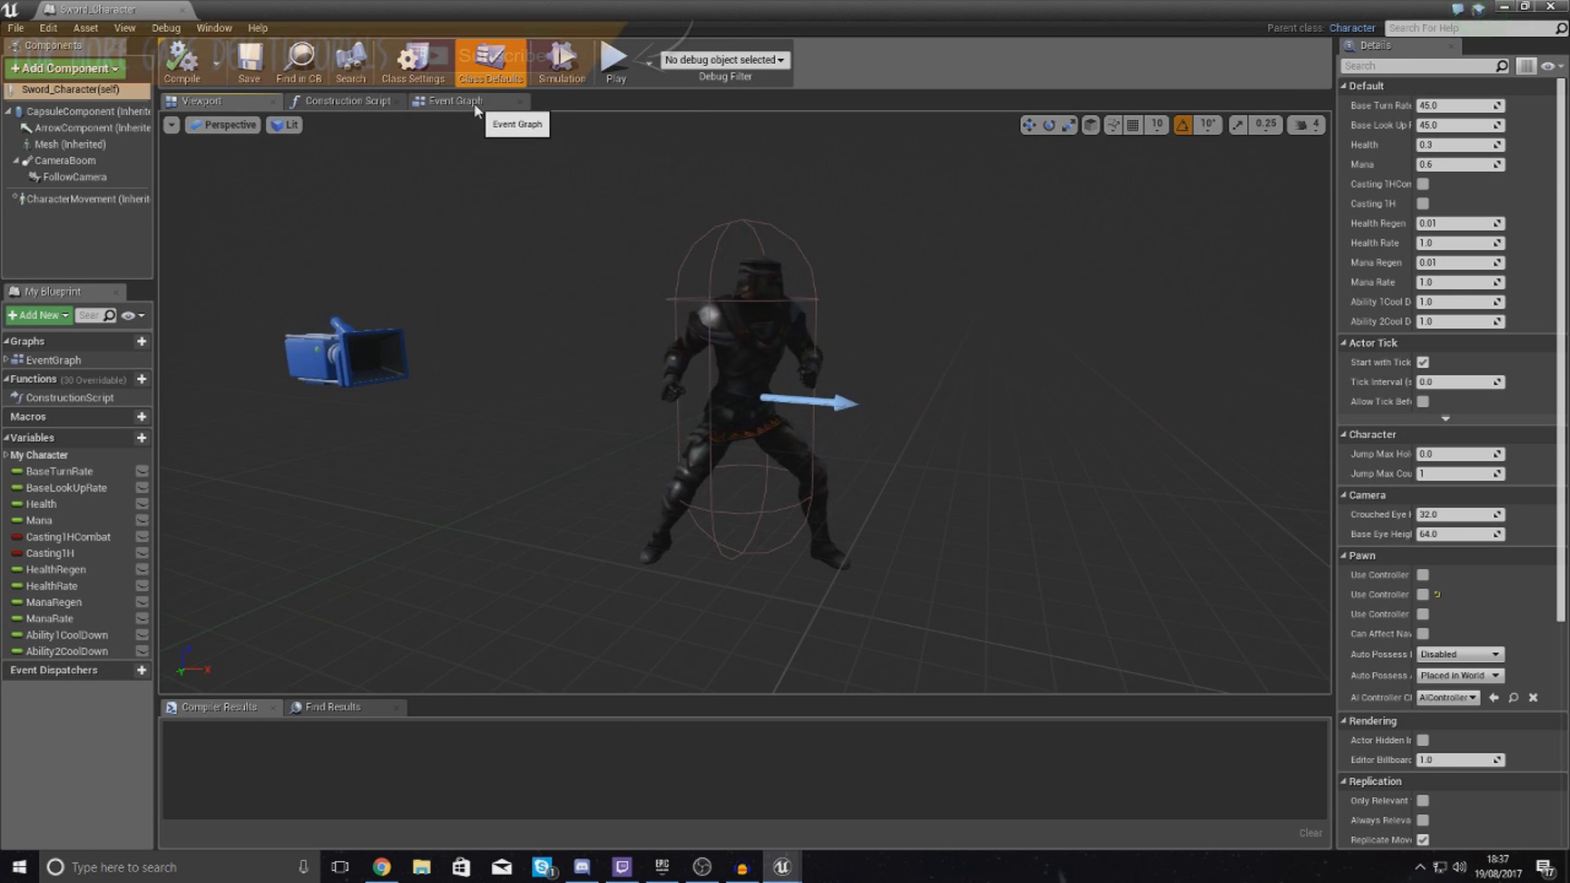
drag(641, 280, 654, 229)
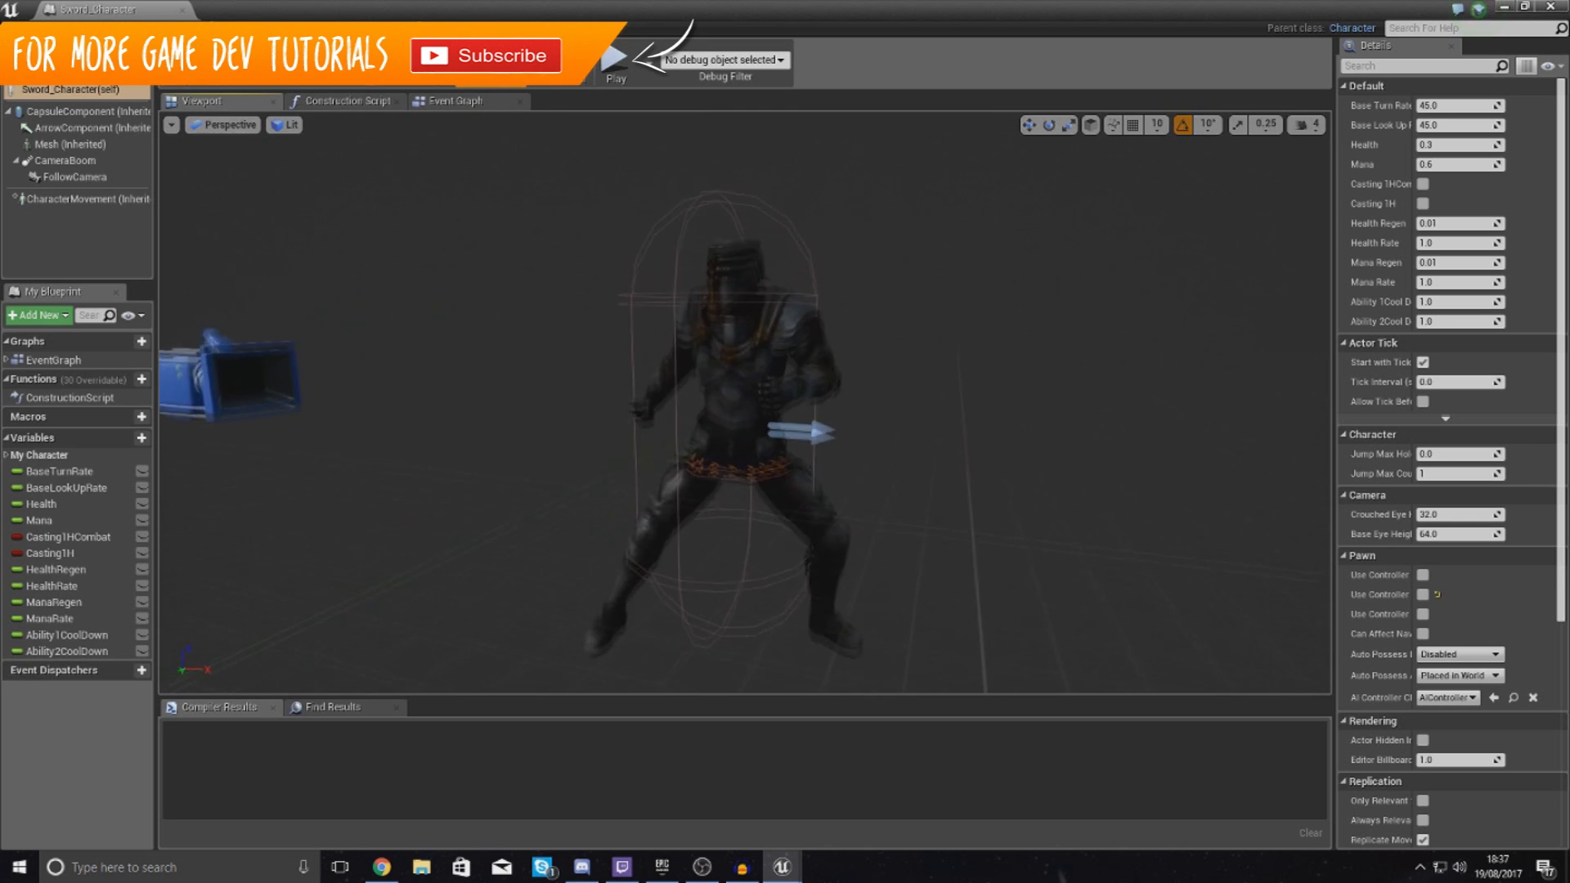
In the Sword_Character Event Graph, add a Spawn Actor from Class node executed after the BeginPlay chain's Add to Viewport node
click(469, 104)
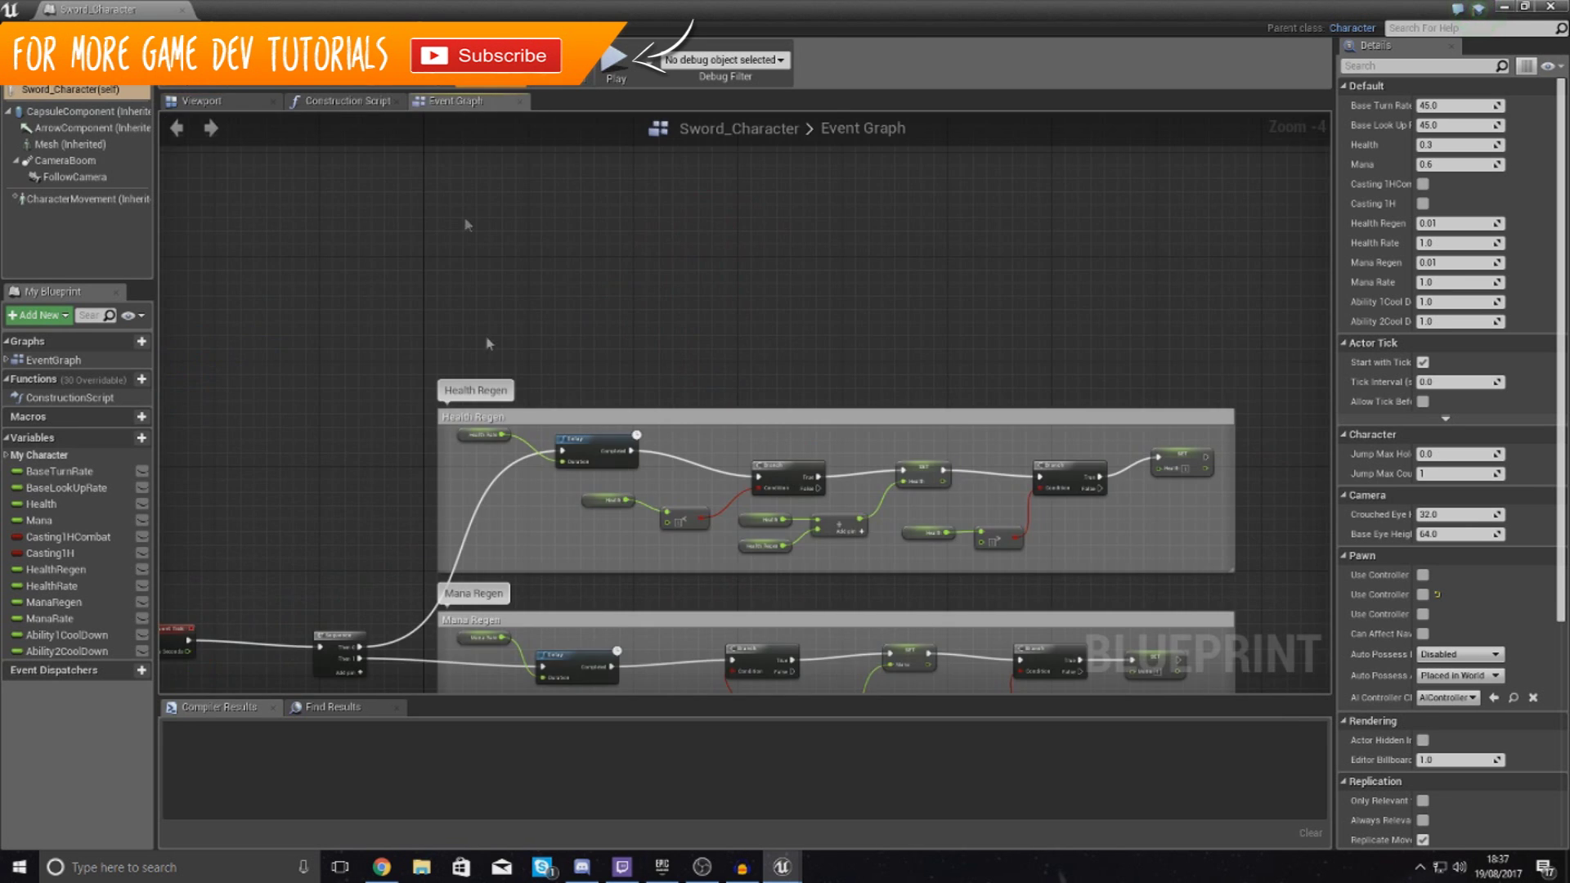
scroll(532, 381, down, 8)
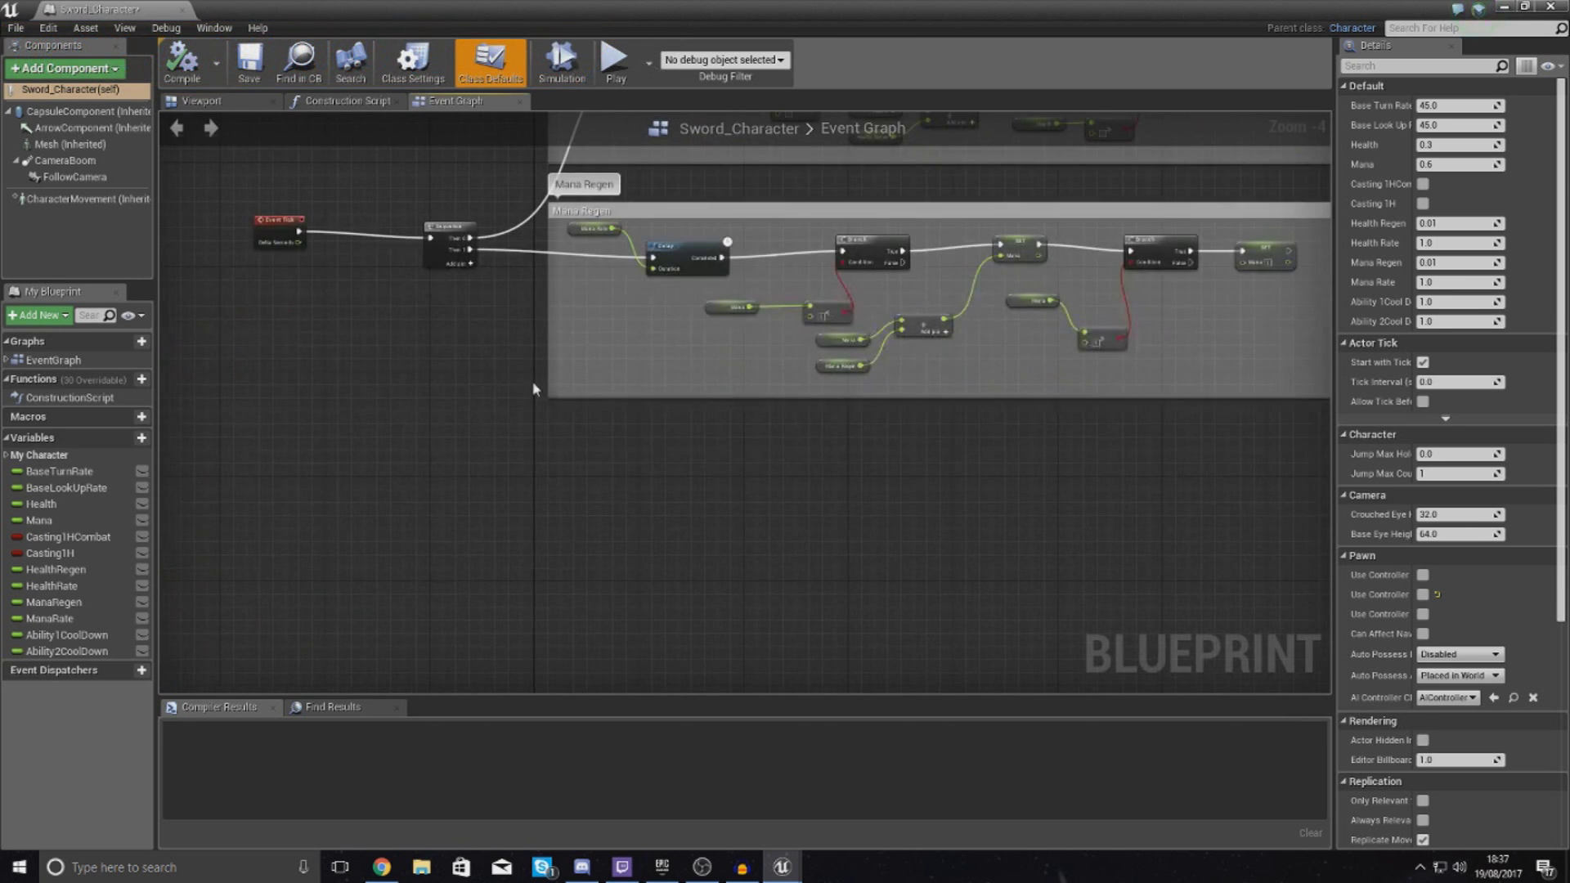
scroll(588, 347, up, 13)
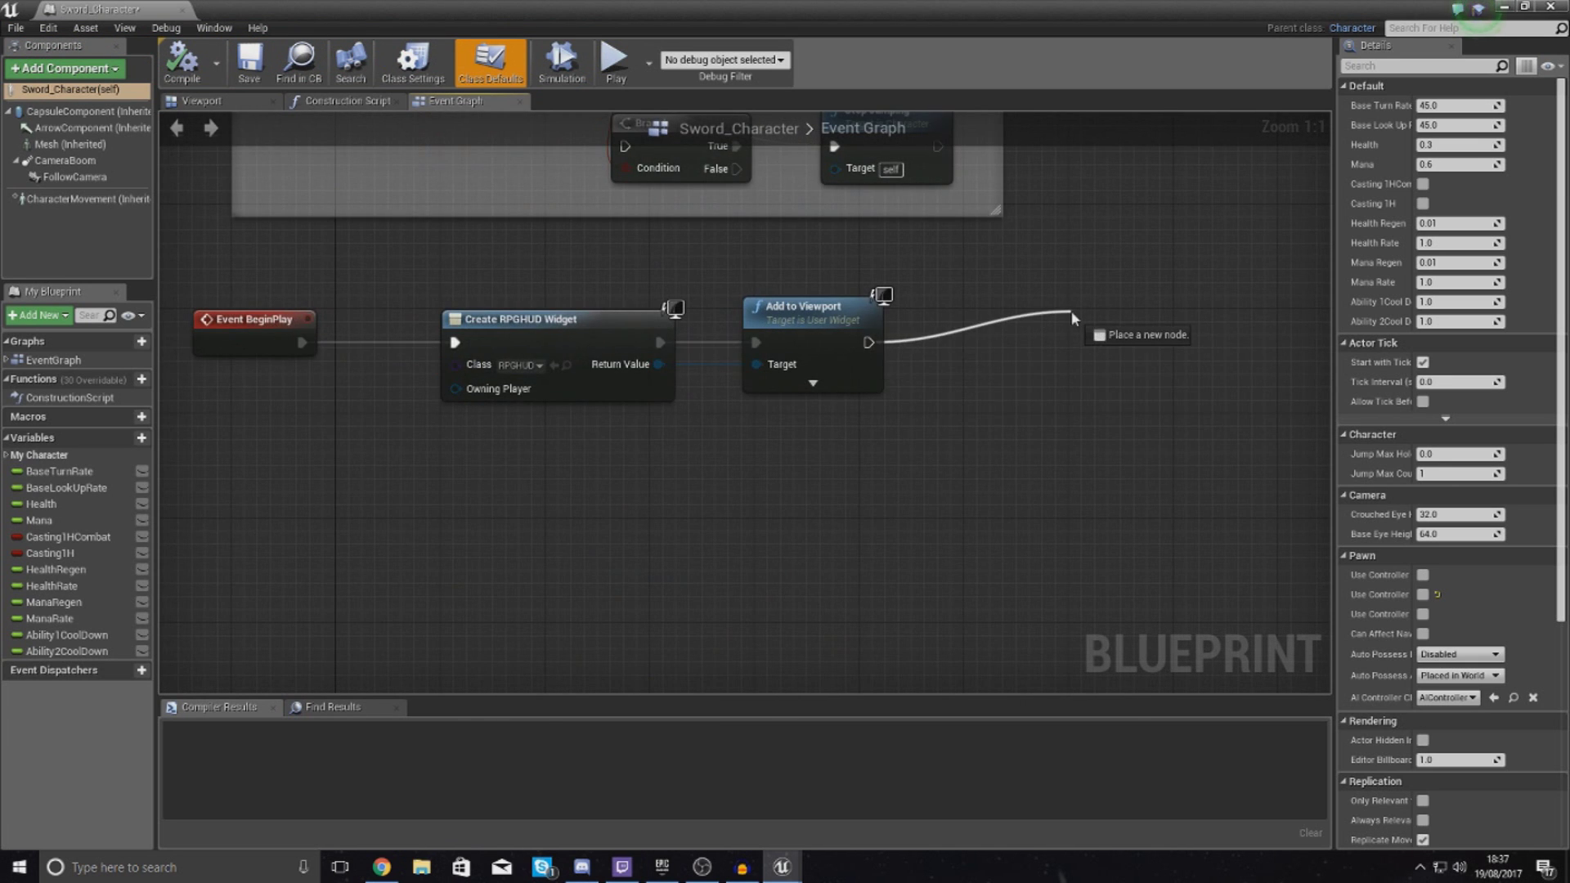
drag(1071, 317, 1073, 318)
text(spawn actor)
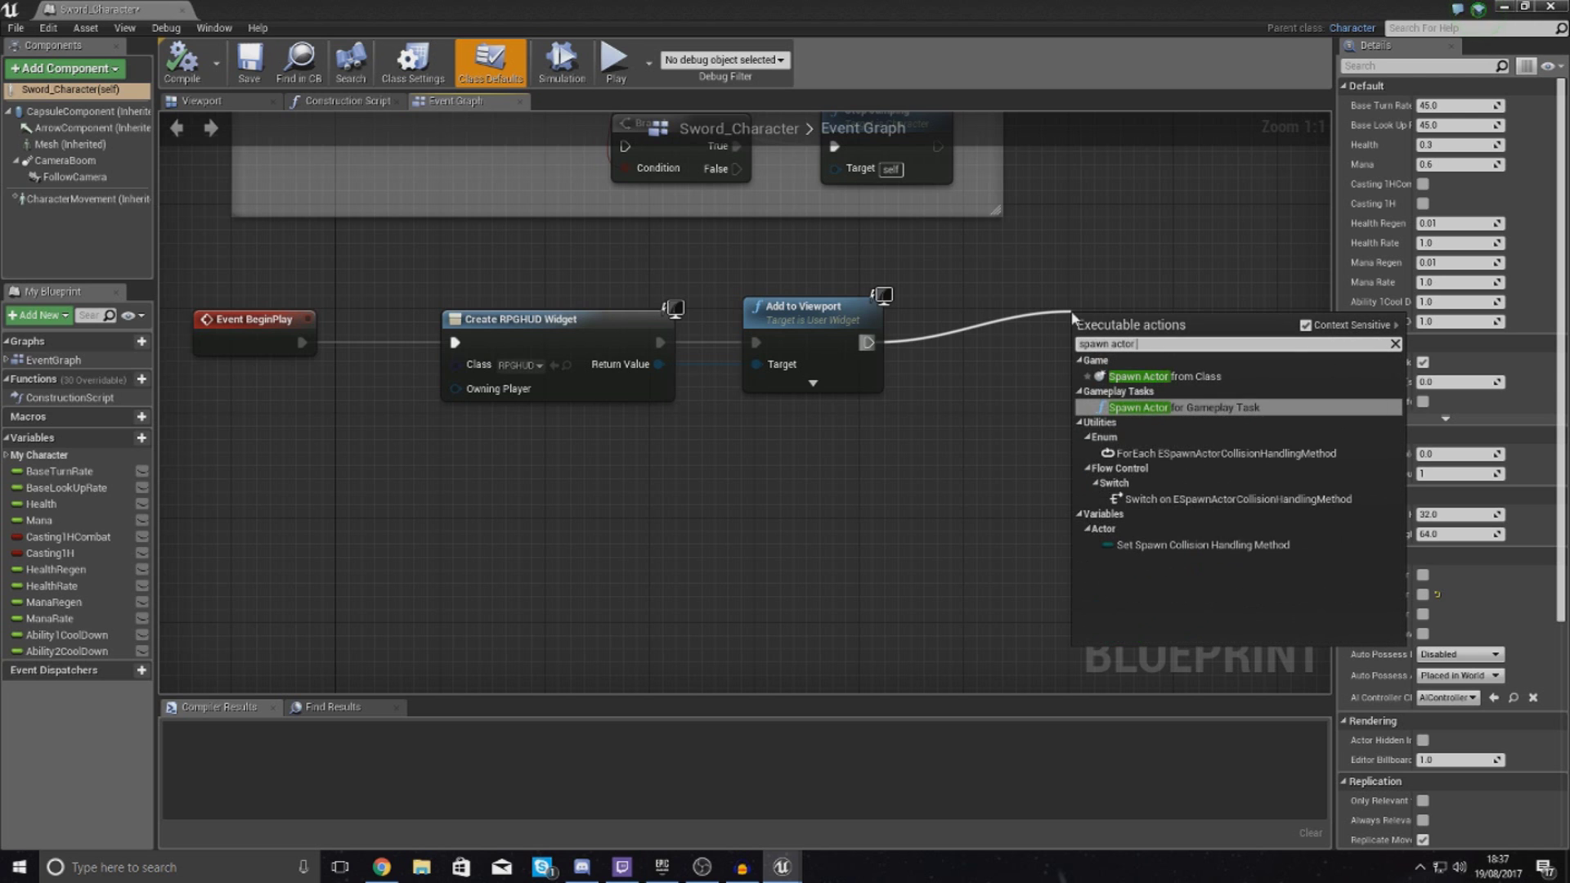
key(Up)
key(Return)
right_drag(1079, 284, 824, 276)
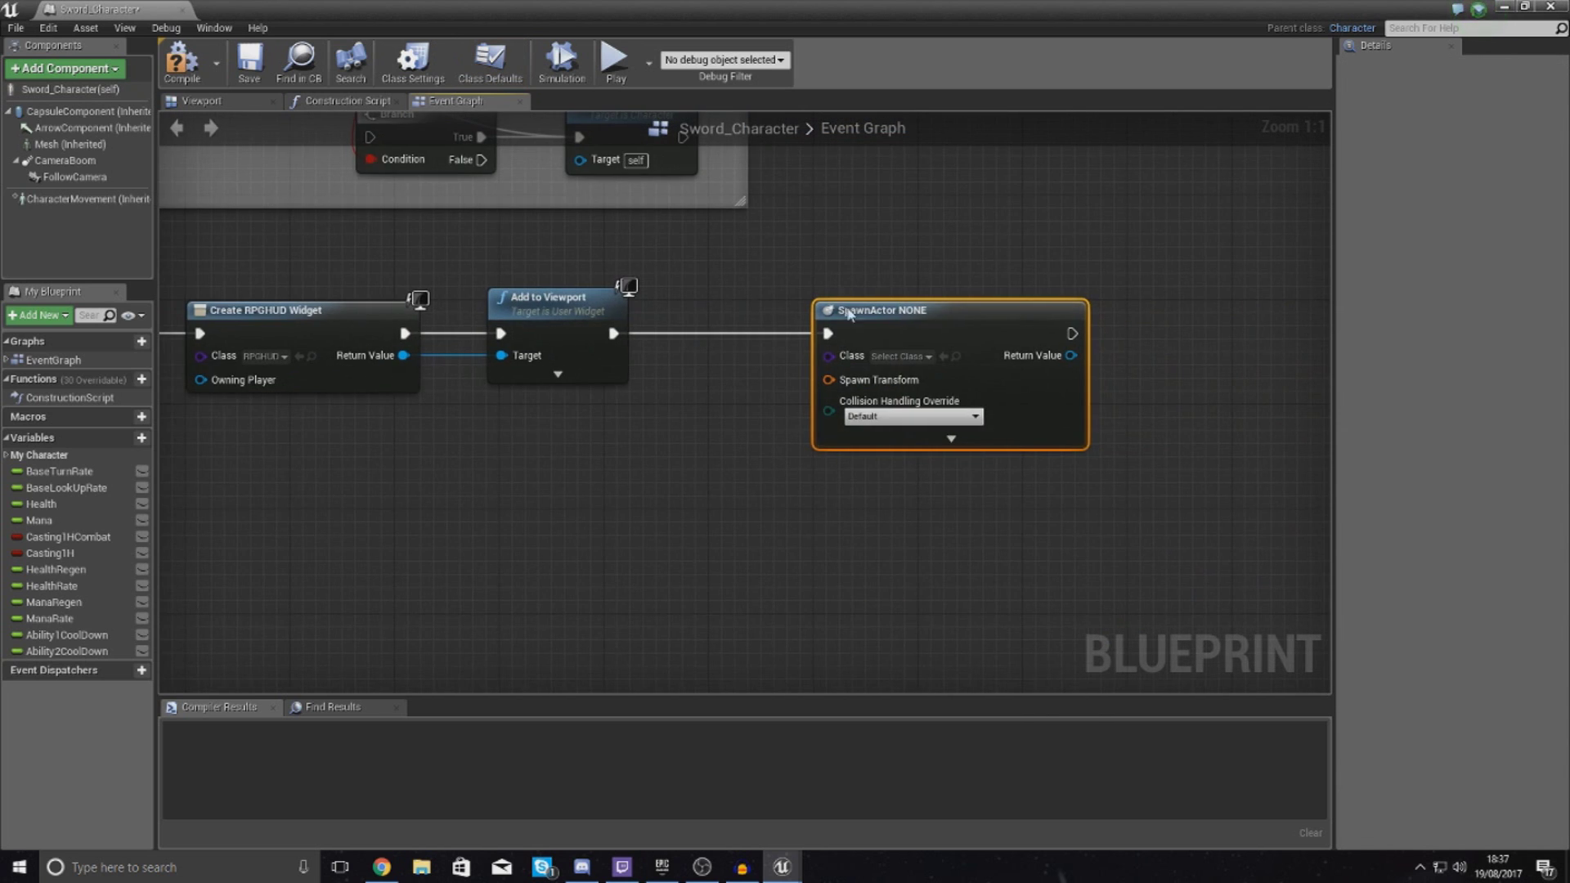
Set the SpawnActor node's class to Weapon_Sword
click(899, 355)
text(swo)
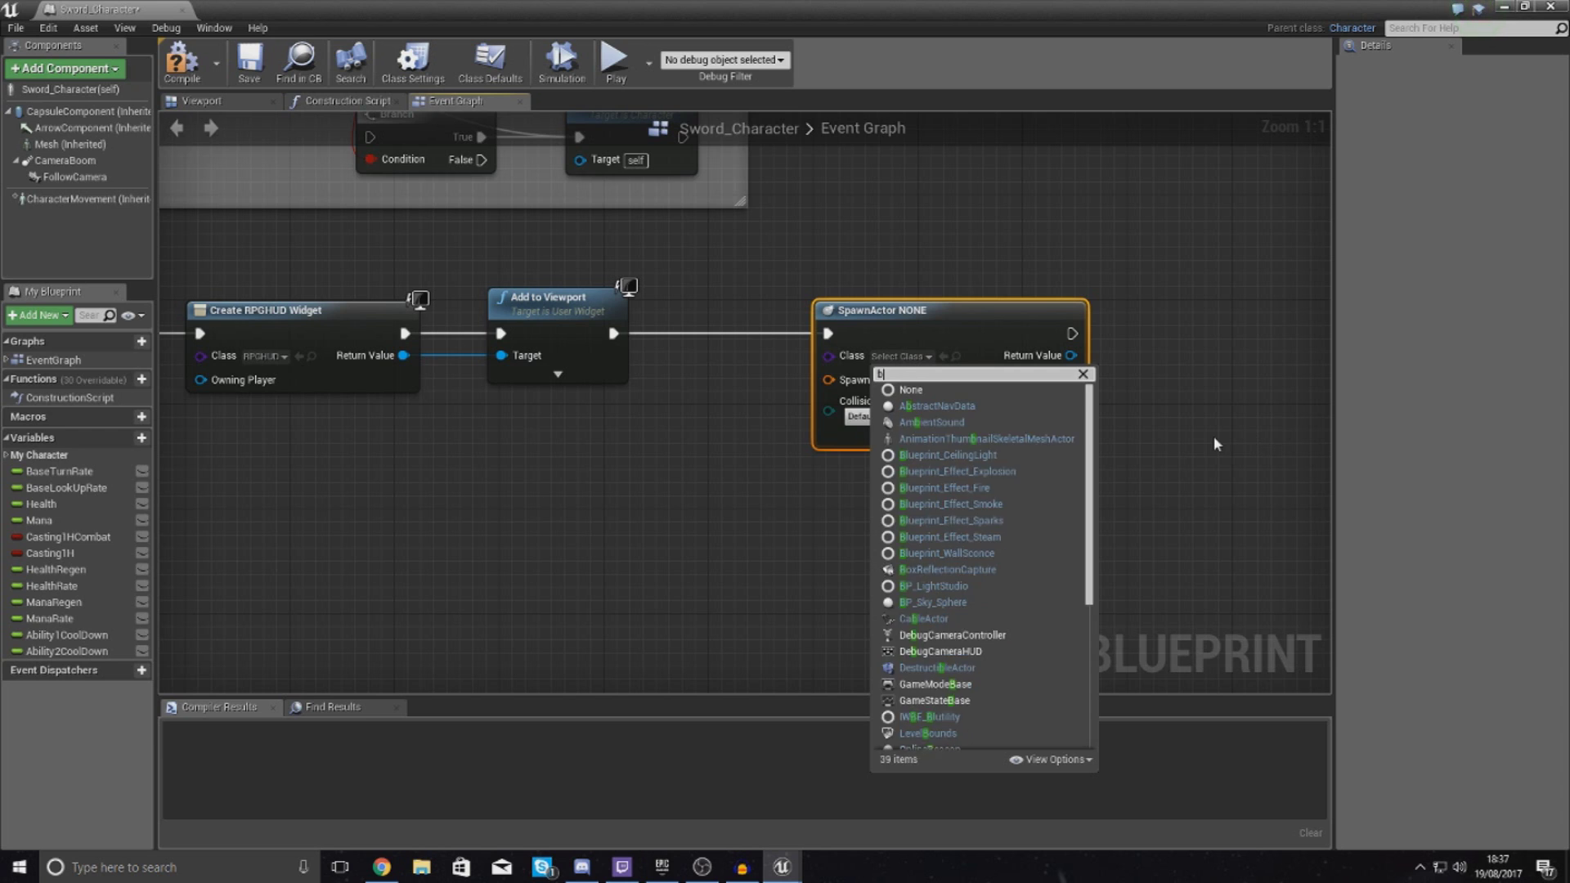
text(rd_)
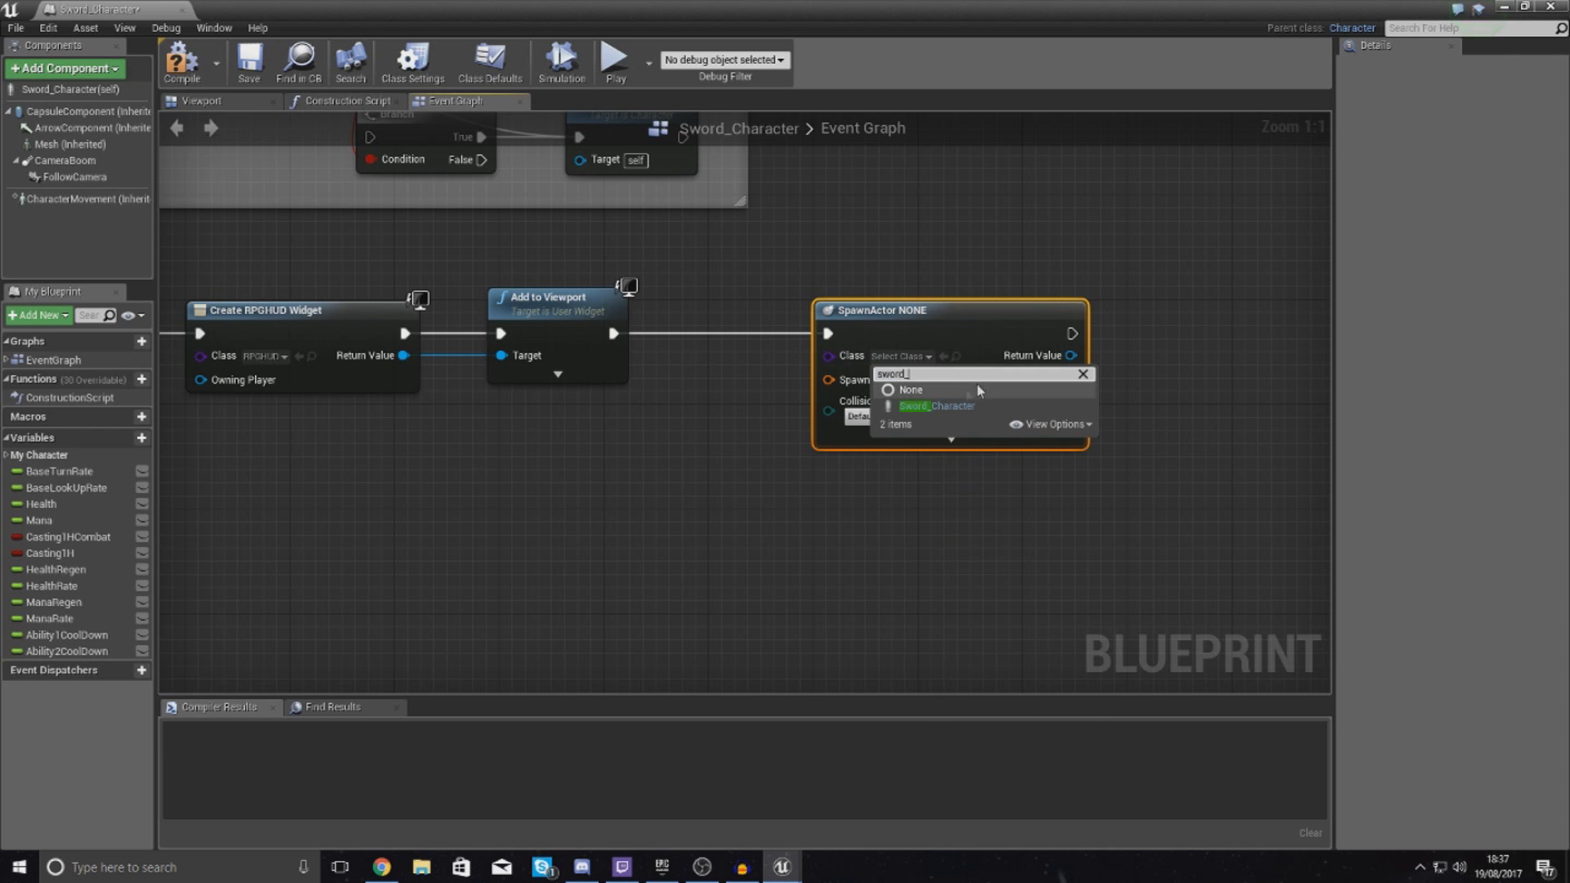
key(BackSpace)
key(BackSpace)
key(BackSpace)
key(BackSpace)
key(BackSpace)
key(BackSpace)
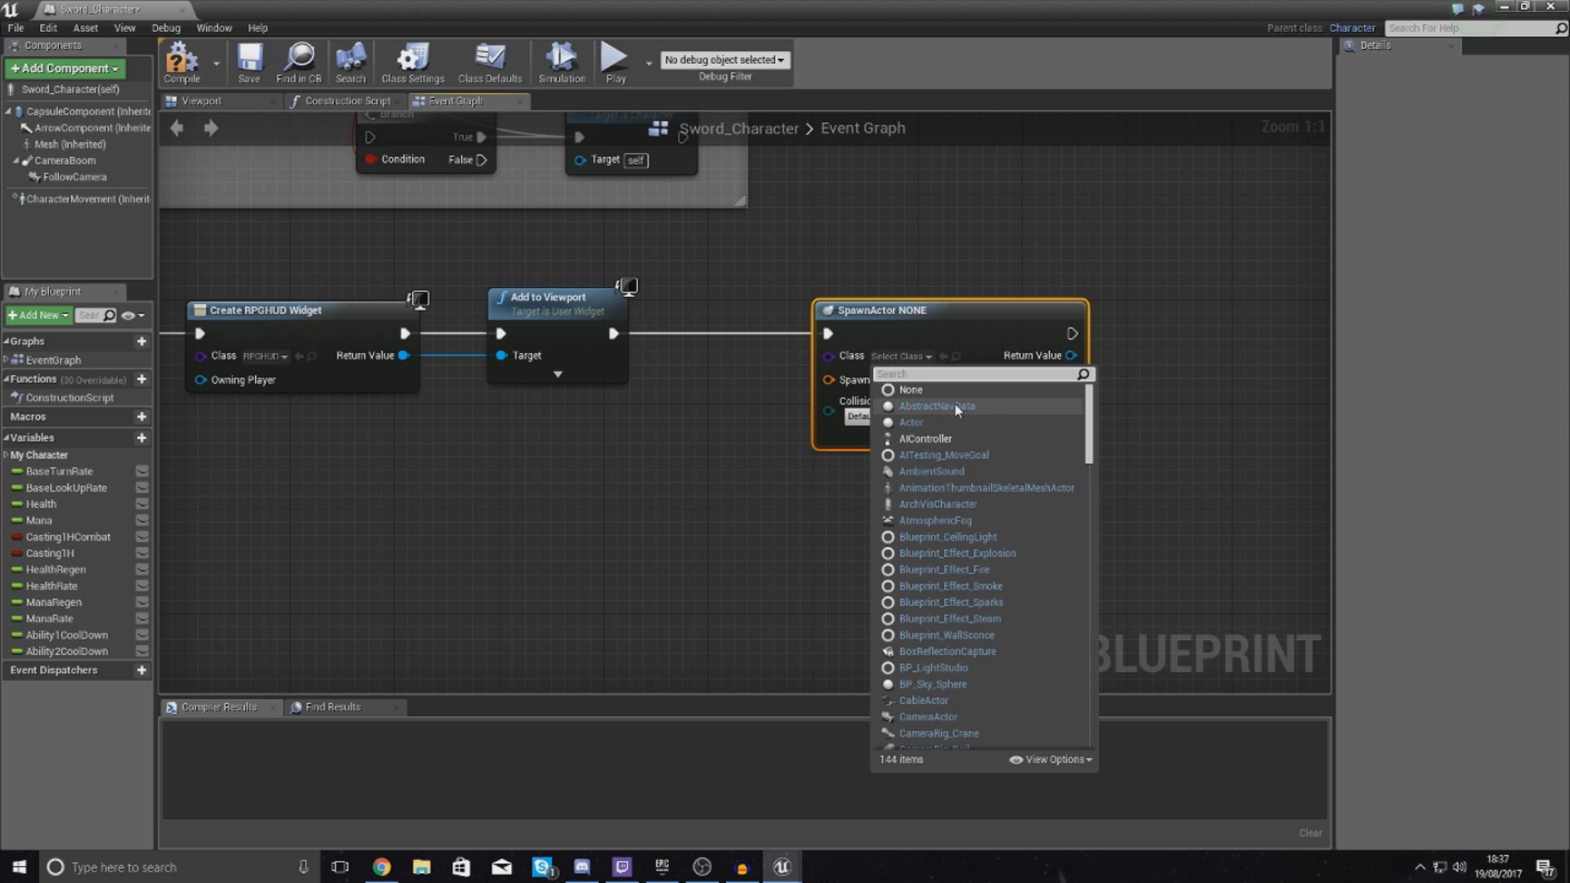
text(weapon)
click(955, 406)
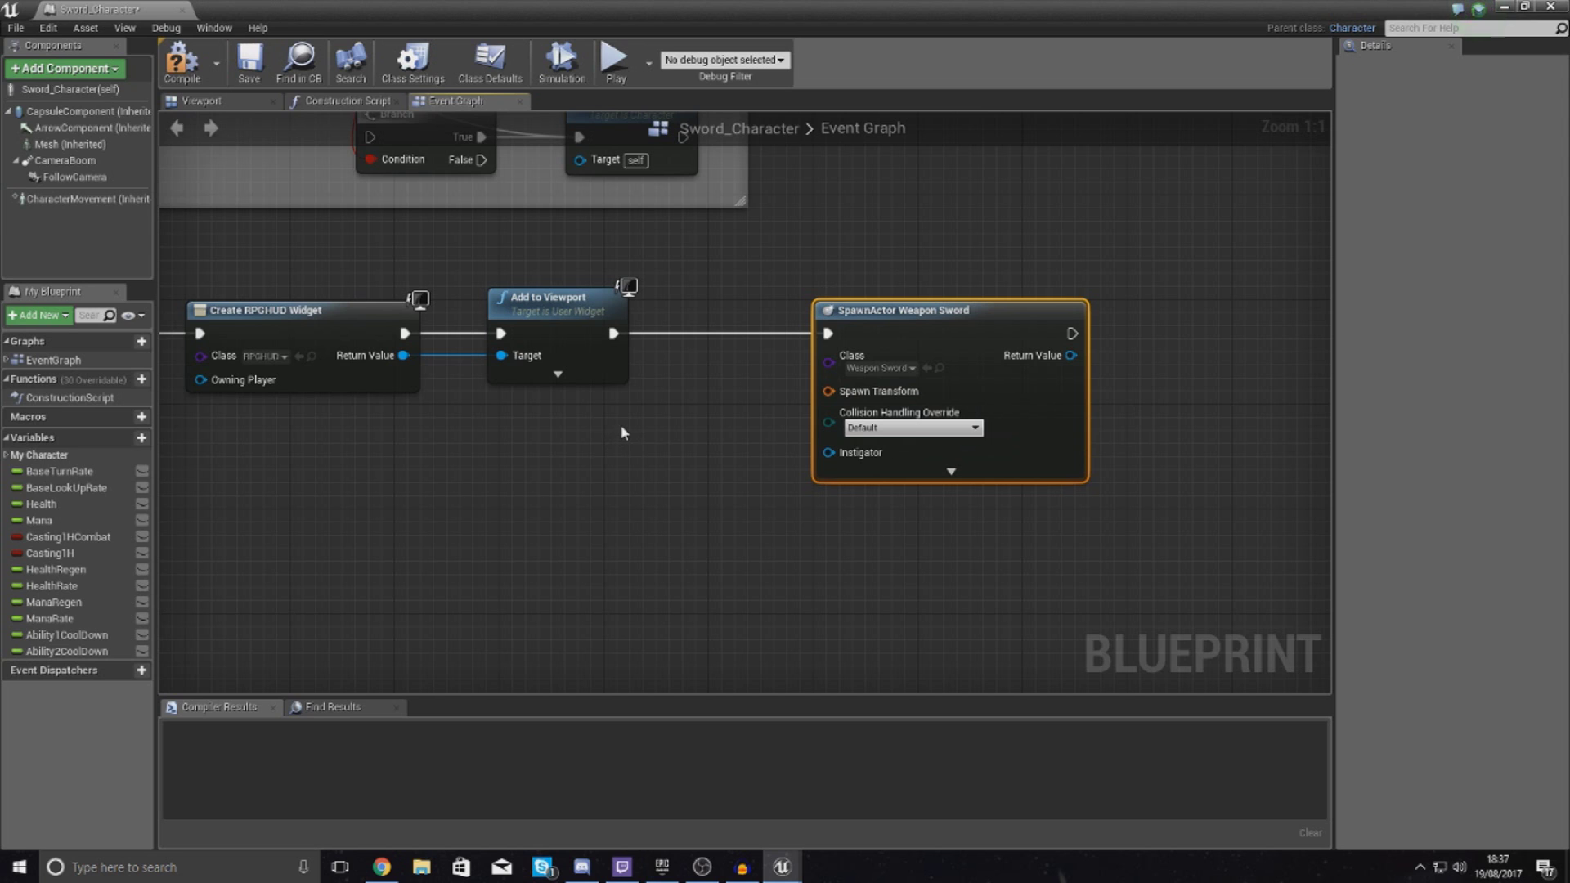
Add a reference to the character's Mesh component and a Get Socket Transform node that takes it as target
click(57, 144)
drag(54, 151, 385, 515)
drag(473, 536, 611, 471)
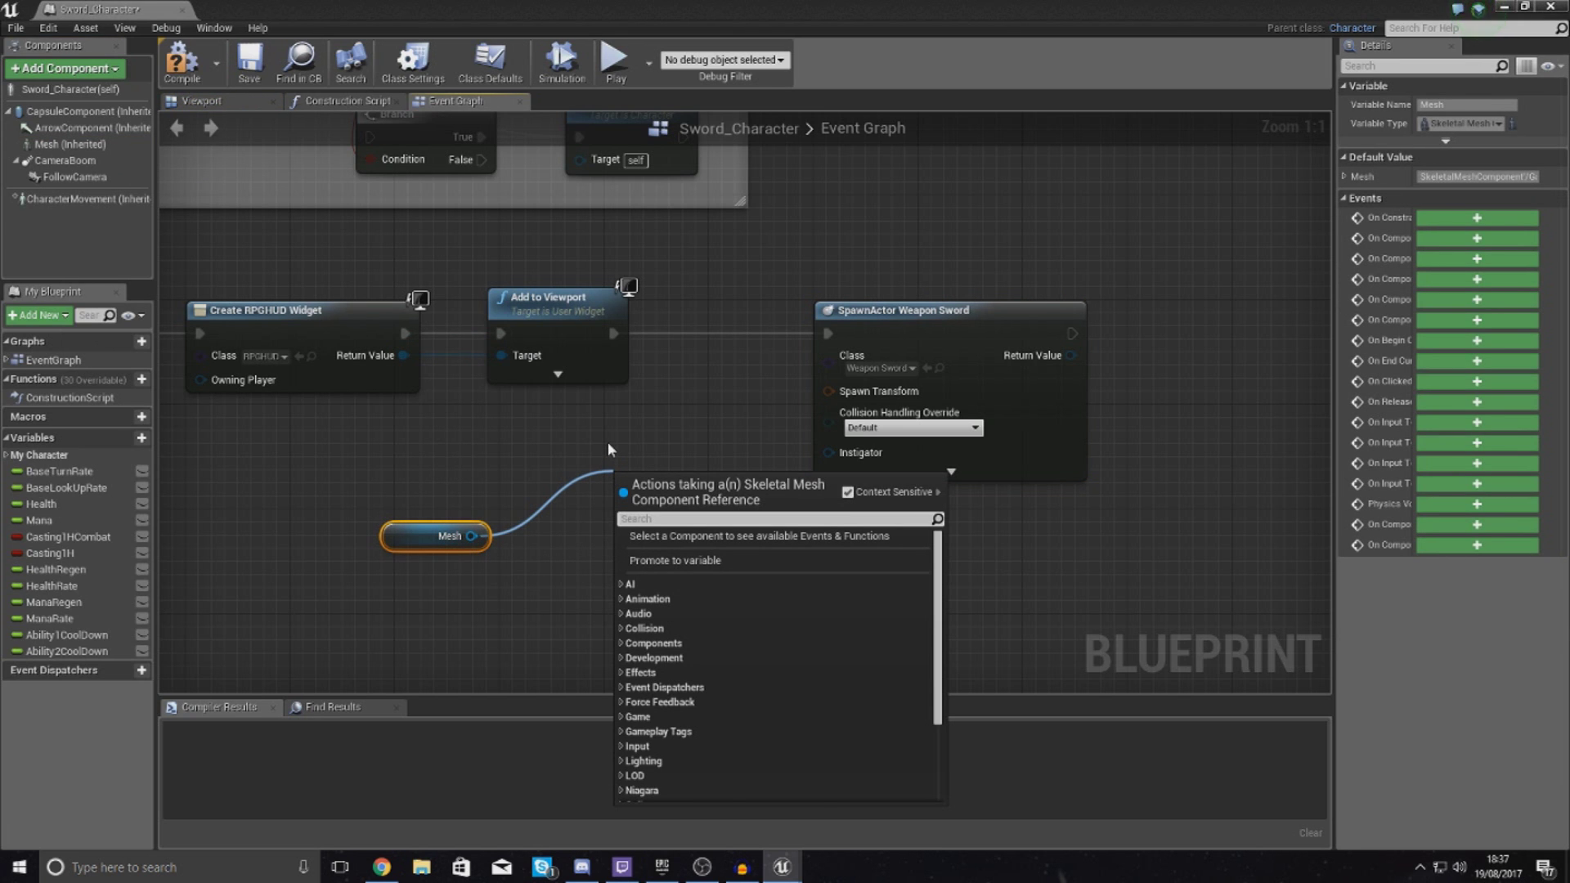
text(get socket tran)
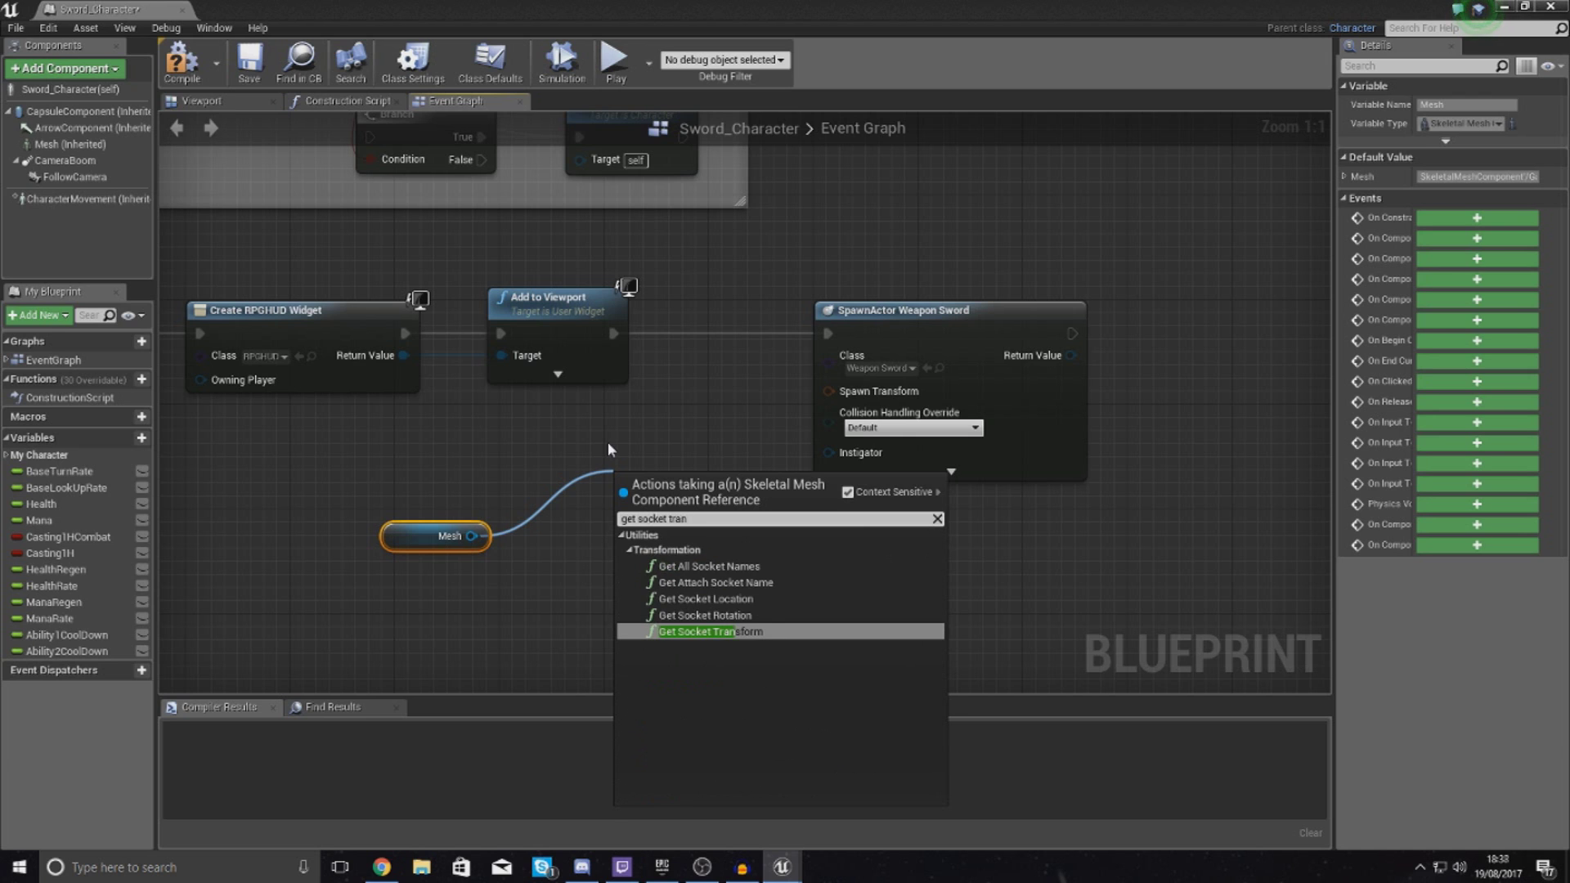
key(Return)
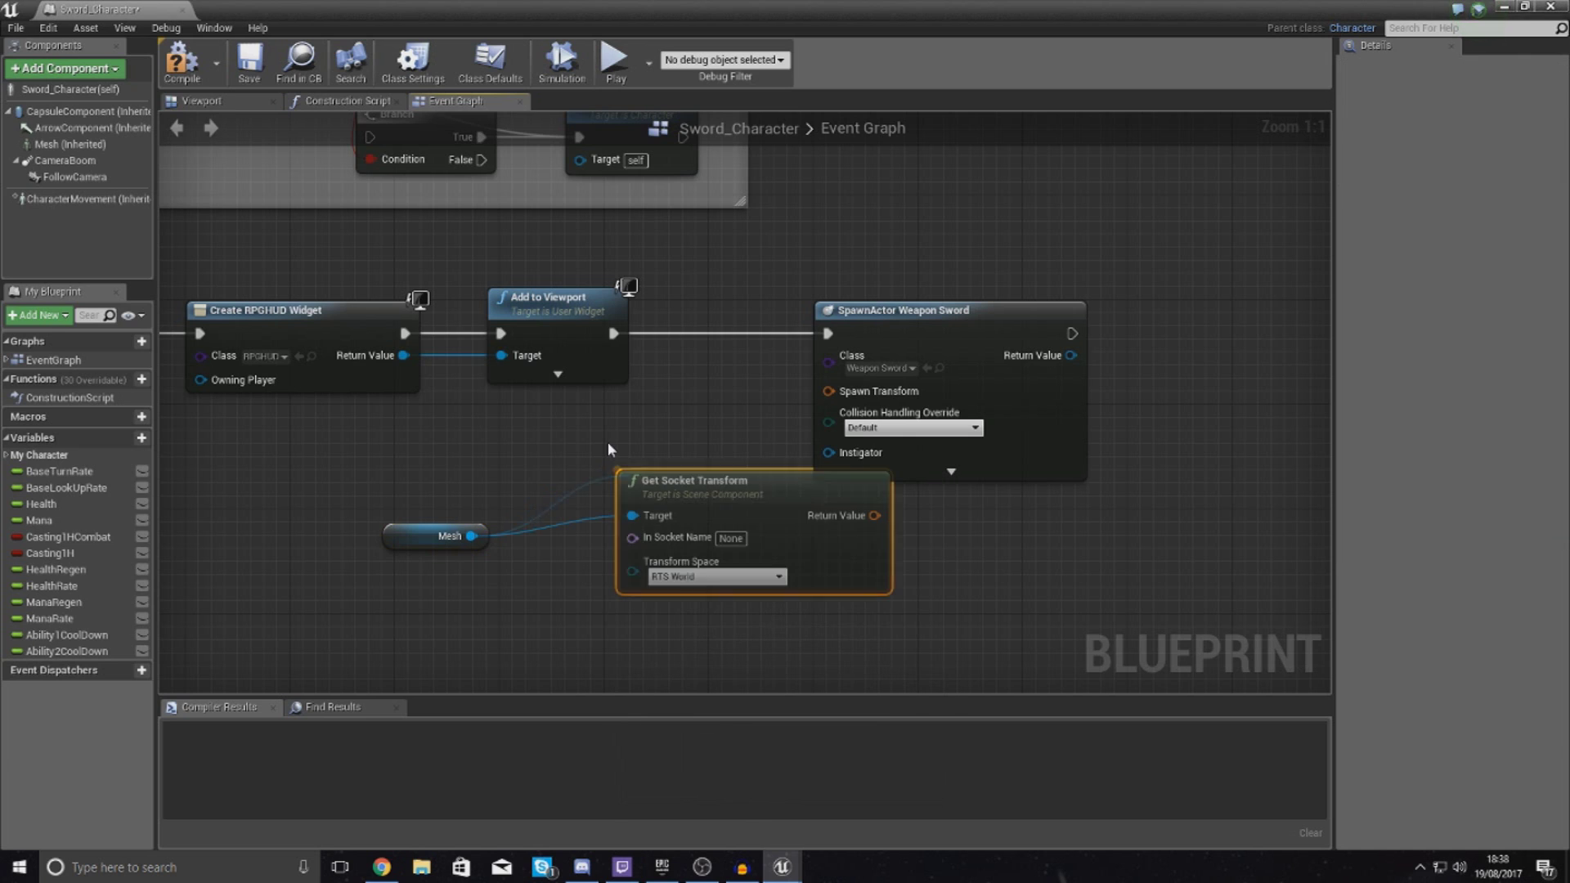
Set Get Socket Transform's socket name to WeaponHold, connect its Return Value to Spawn Transform, and arrange both nodes beneath the execution chain
click(728, 537)
text(Weap)
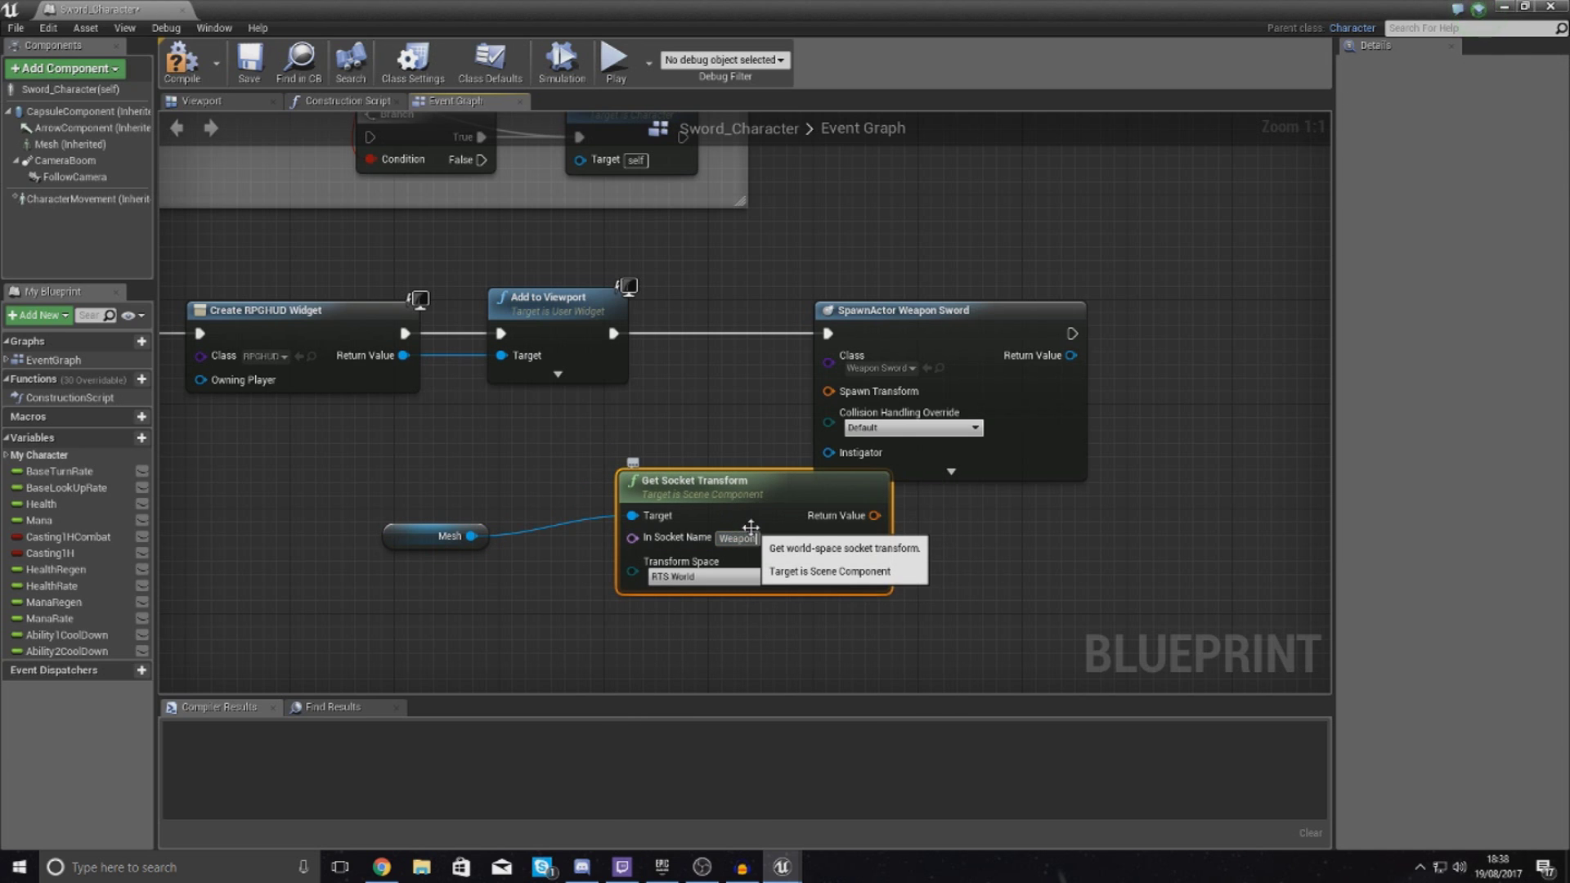
text(onHold)
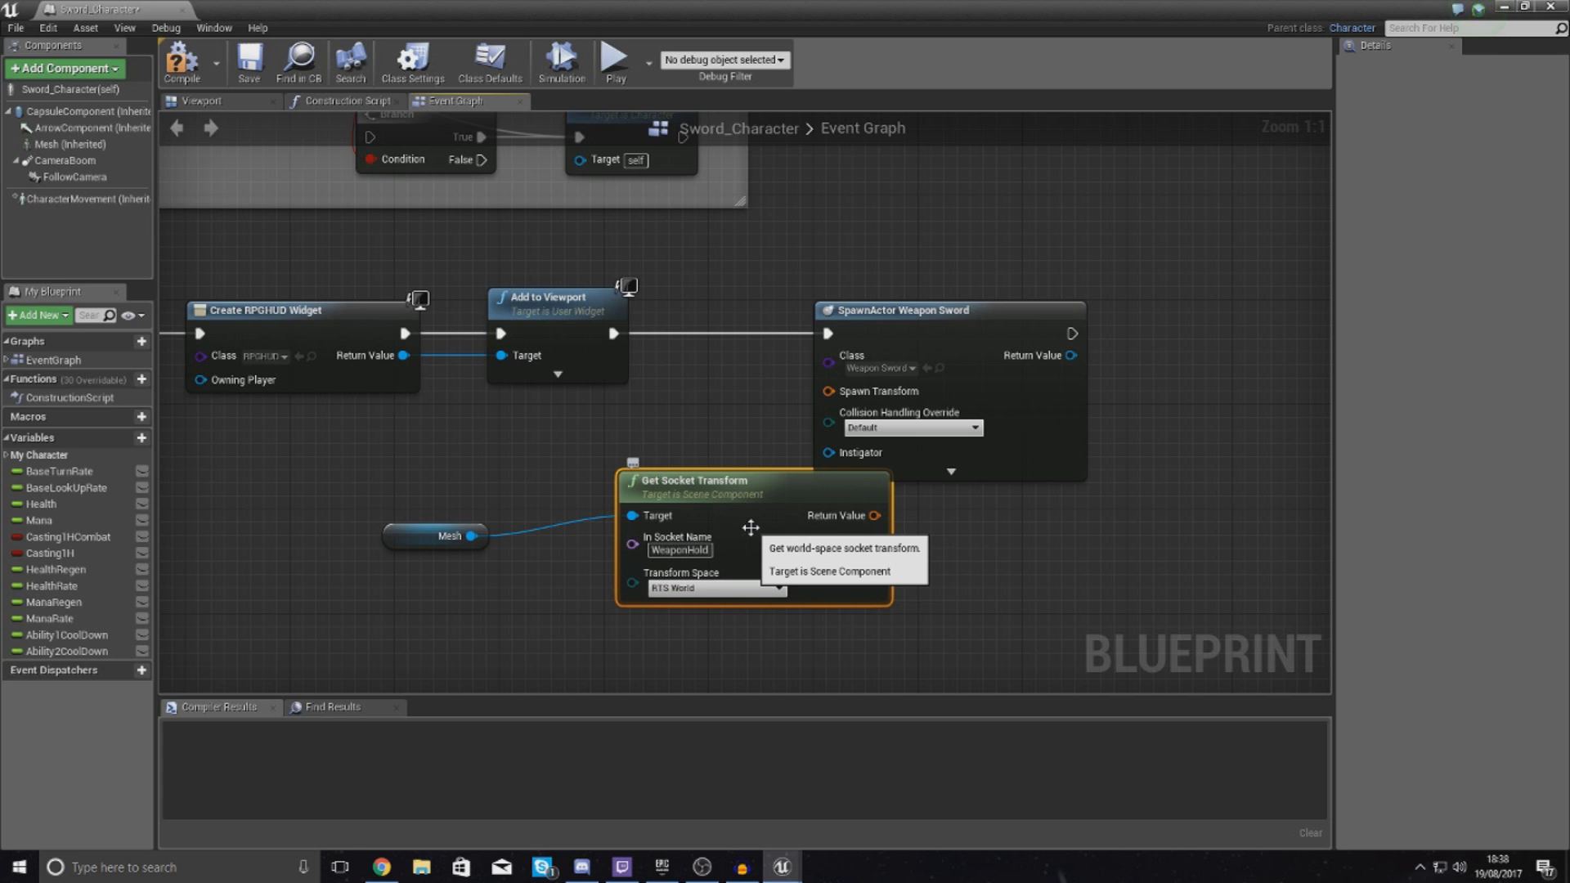
drag(874, 515, 827, 392)
drag(782, 498, 626, 497)
drag(441, 556, 376, 608)
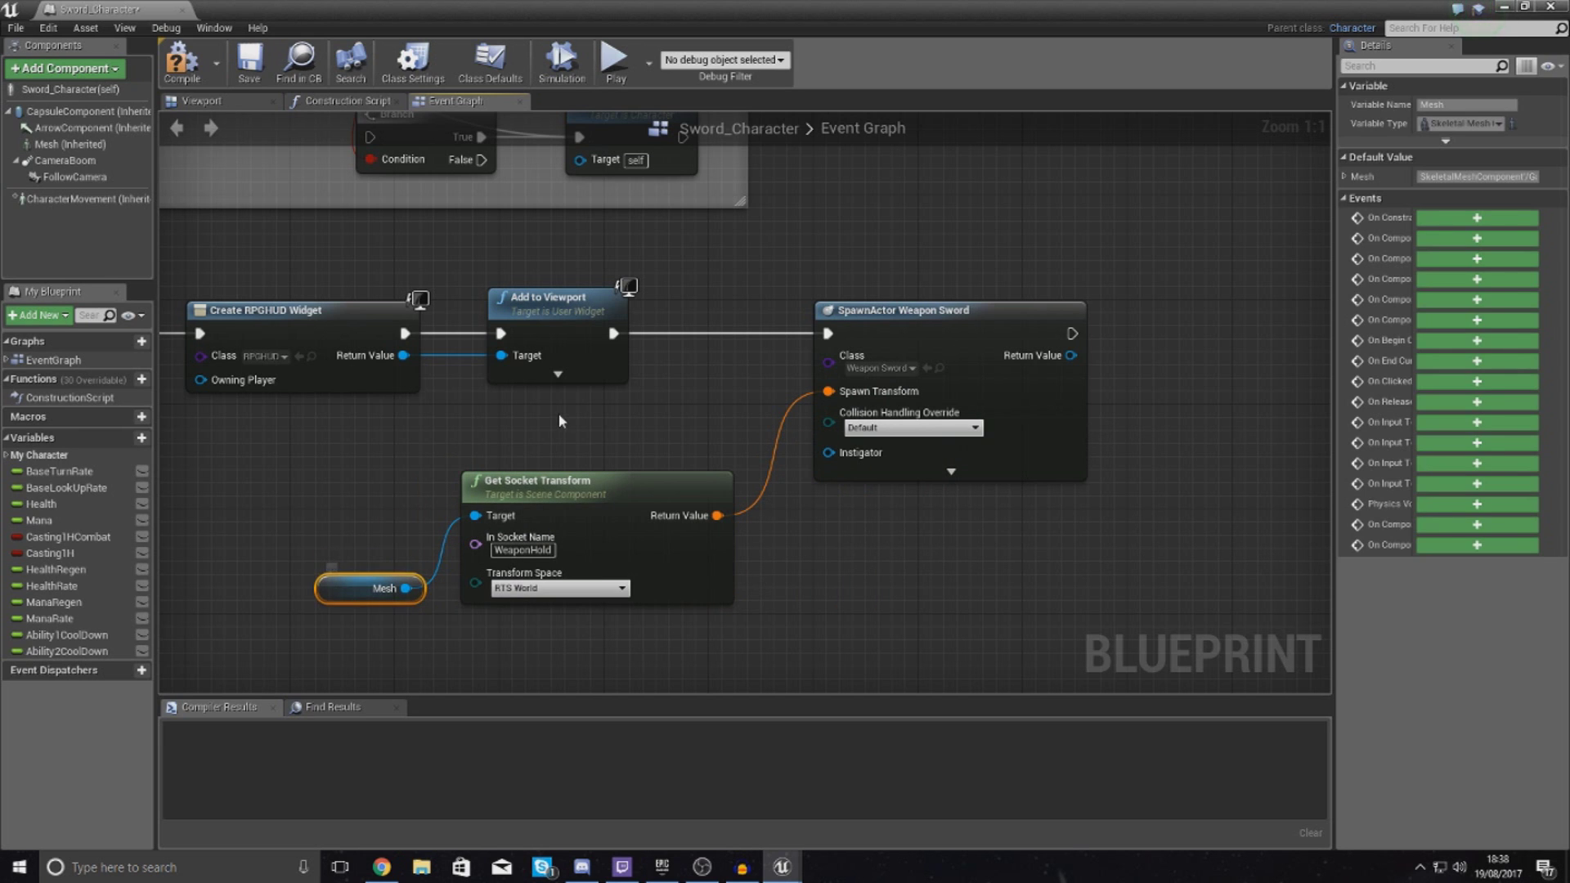
click(557, 414)
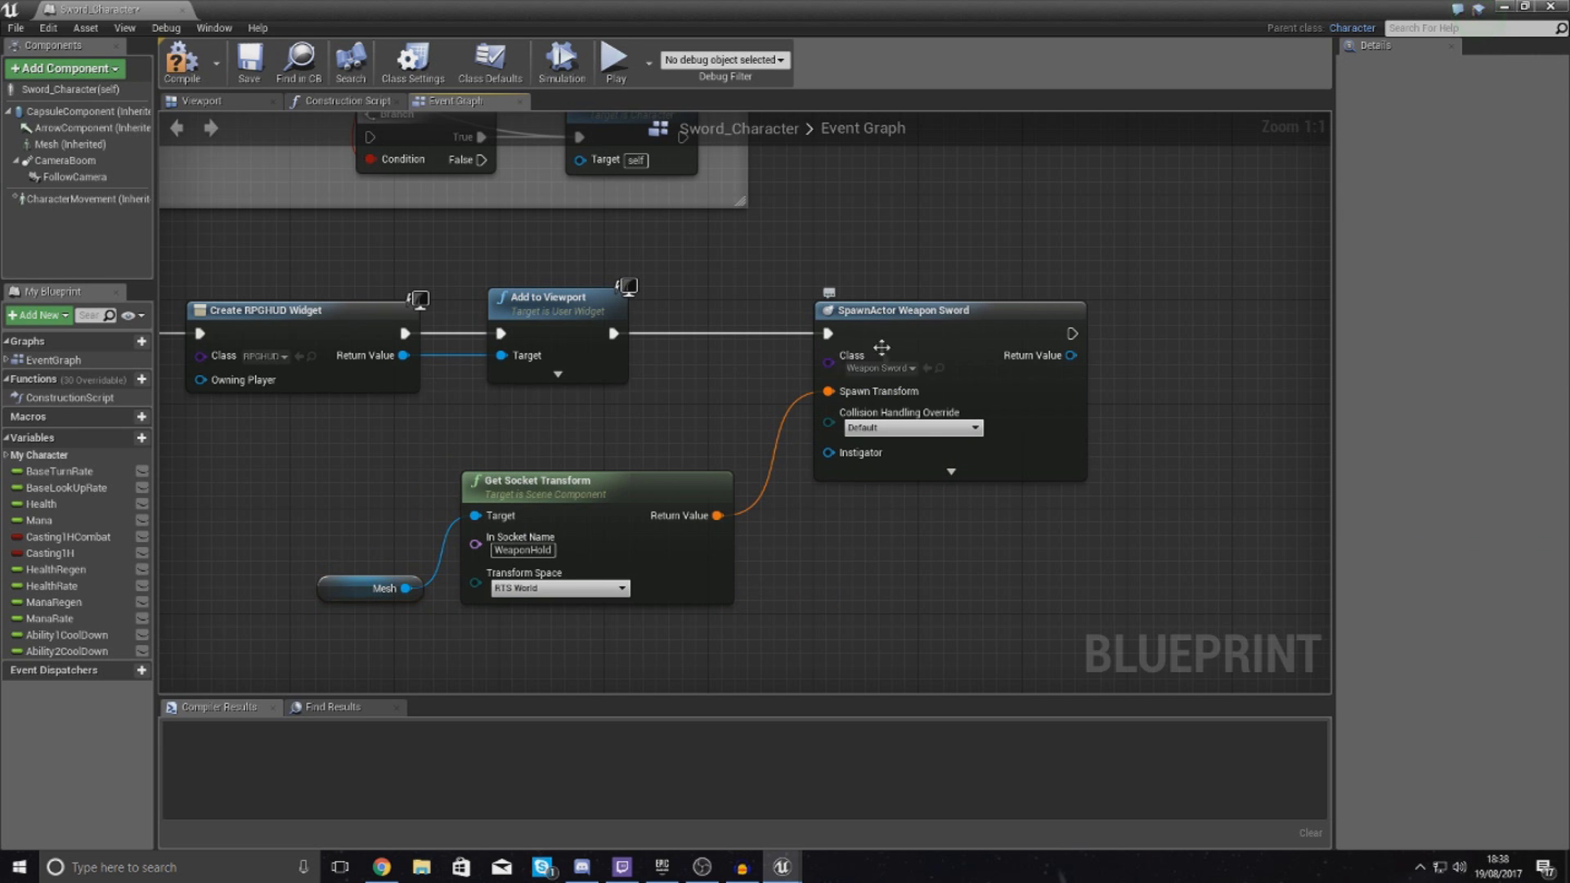
Compile Sword_Character and run a play test to check where the sword spawns when the paladin moves, and end the test
click(199, 55)
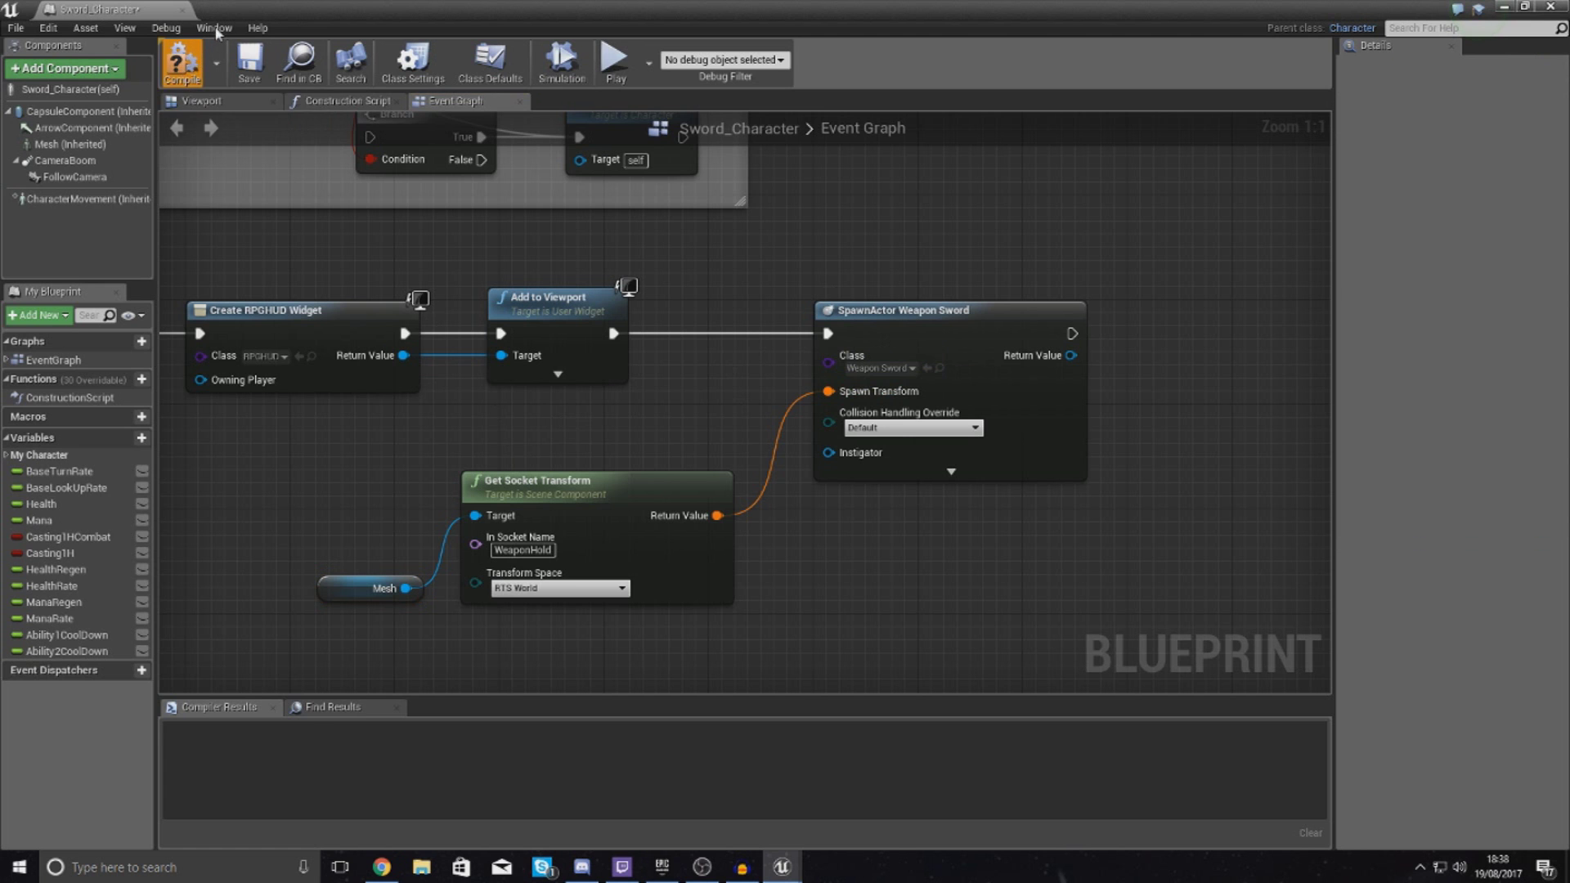
key(alt+p)
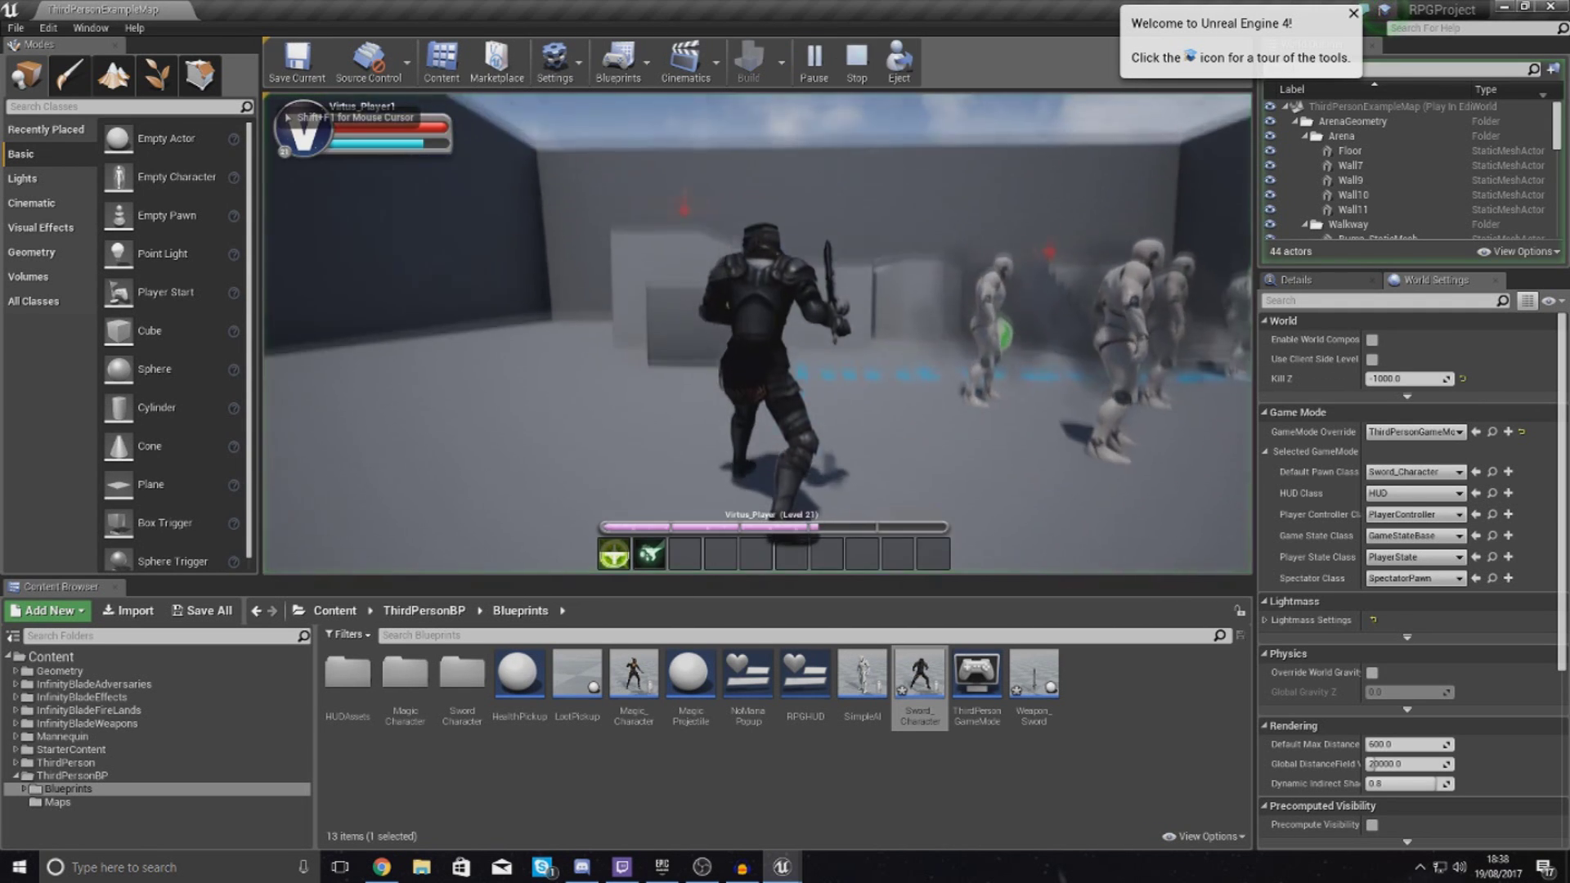
key(w)
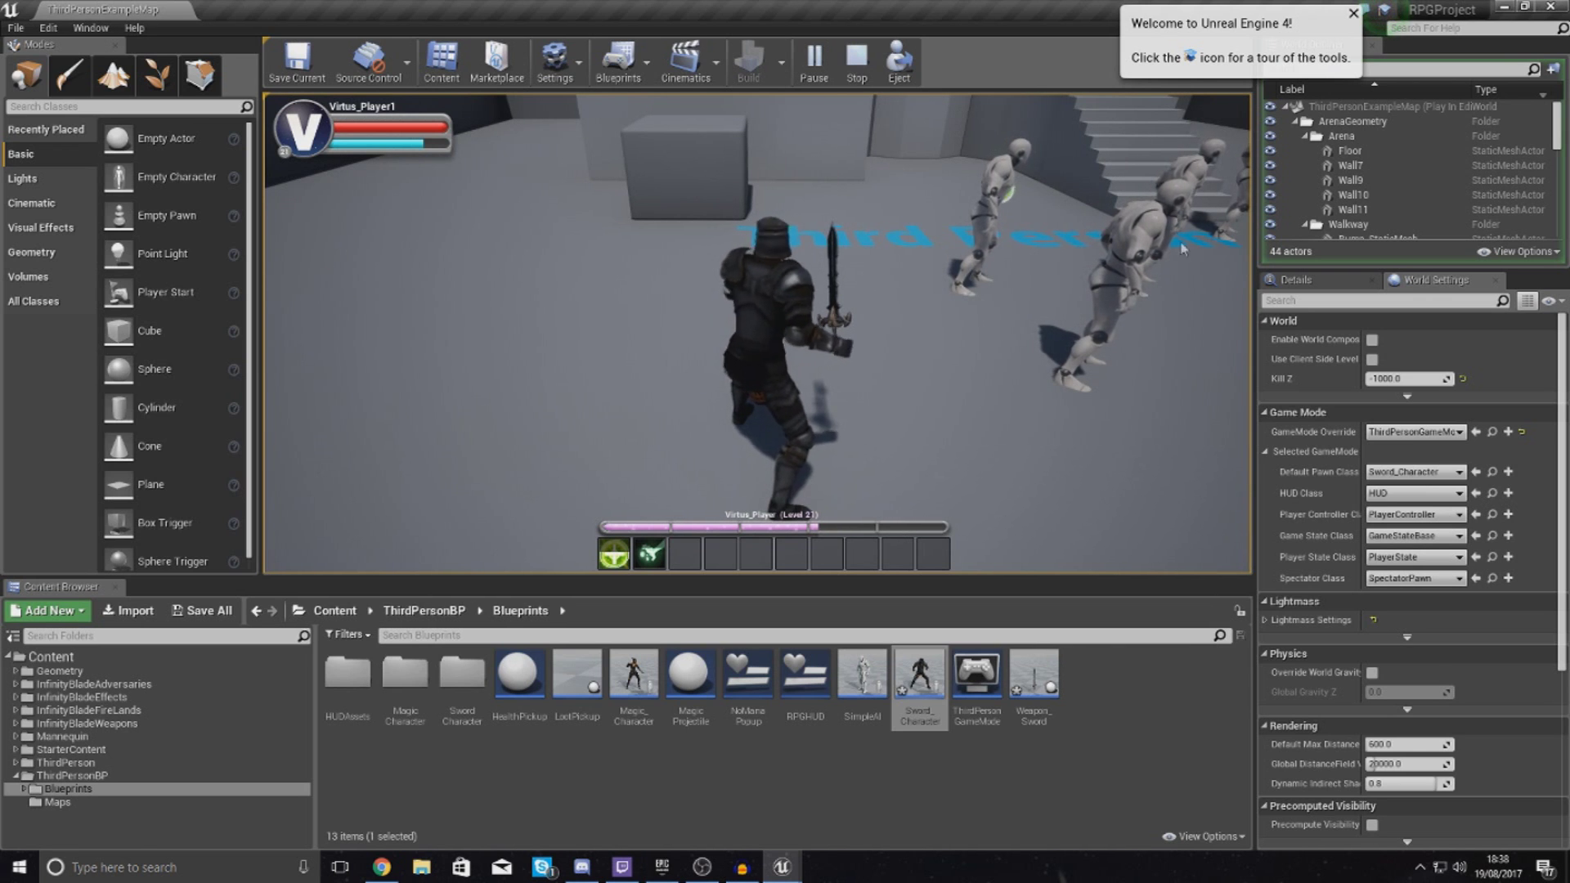
key(Escape)
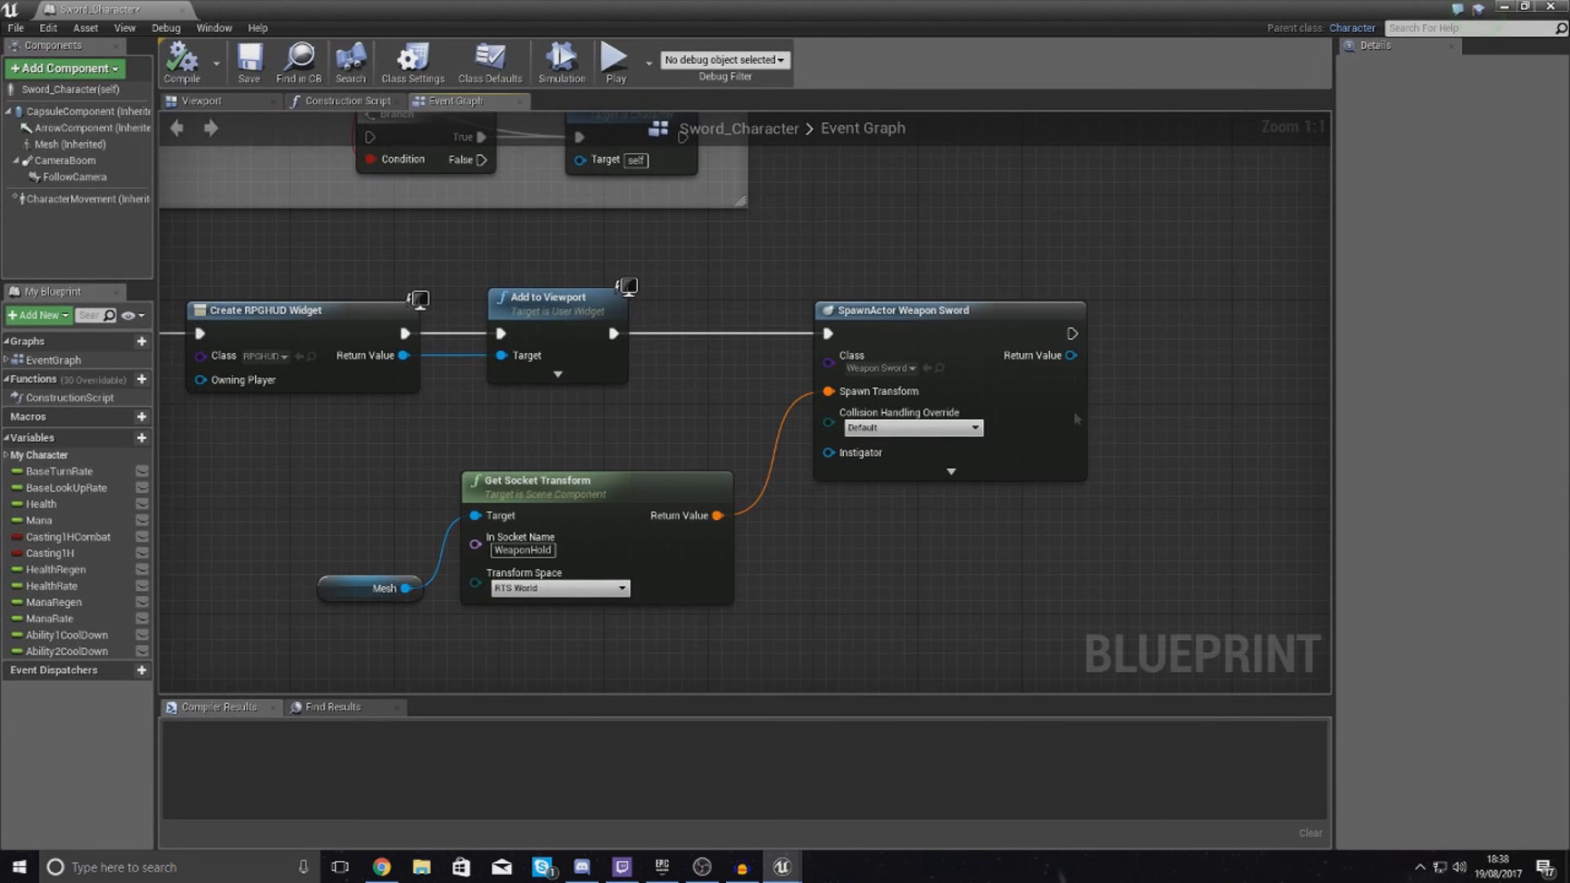
Add an AttachToComponent node beside SpawnActor Weapon Sword and connect the spawned actor's Return Value to its Target
right_drag(1078, 418, 758, 422)
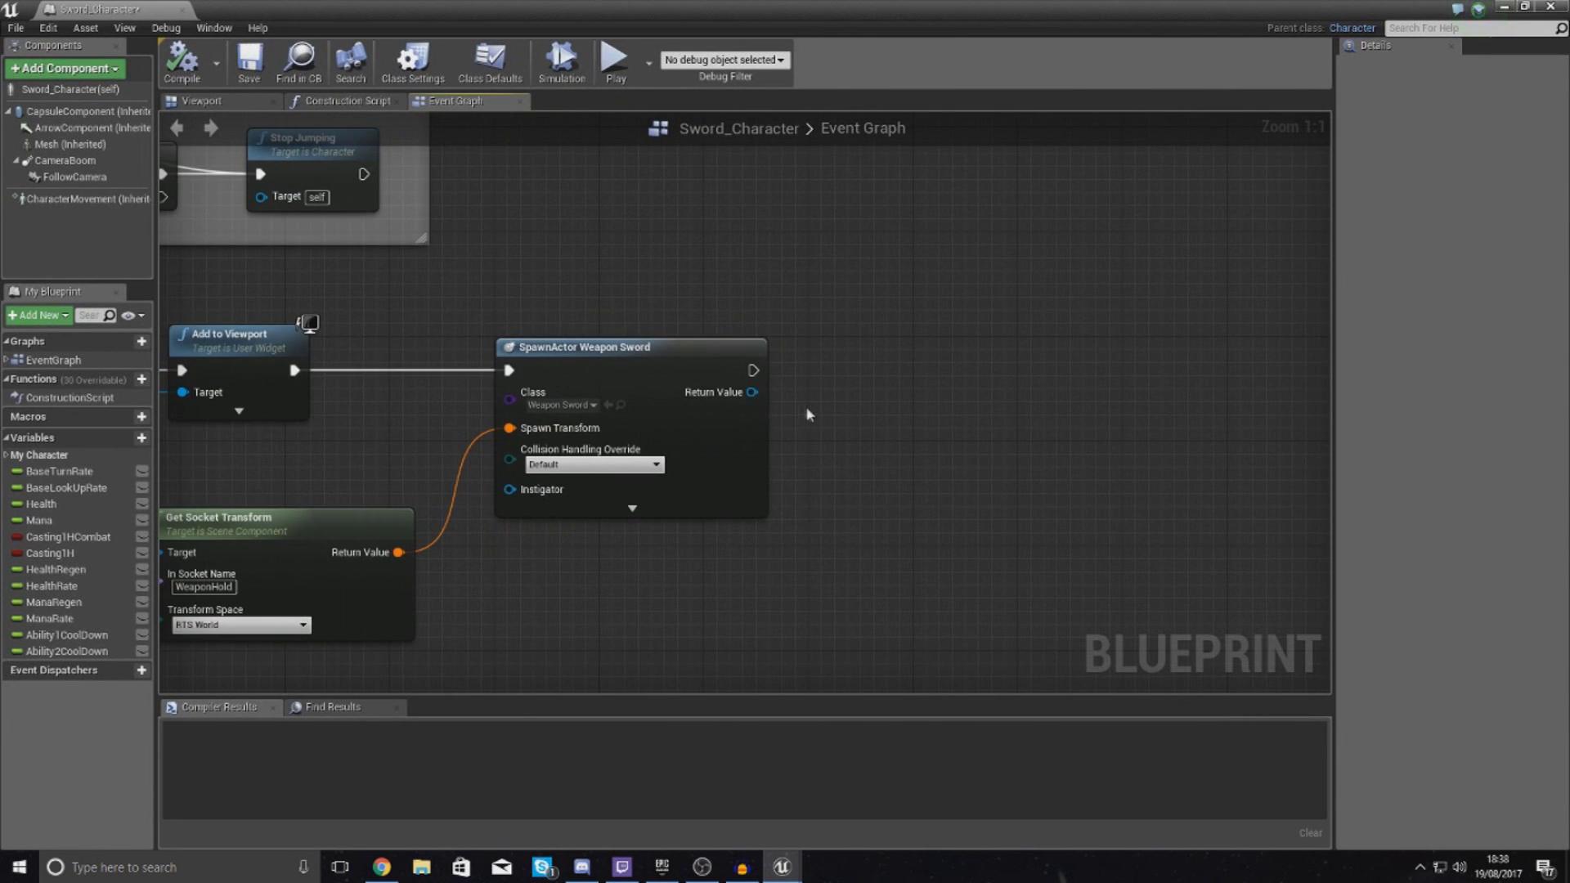
text(ach c)
key(Return)
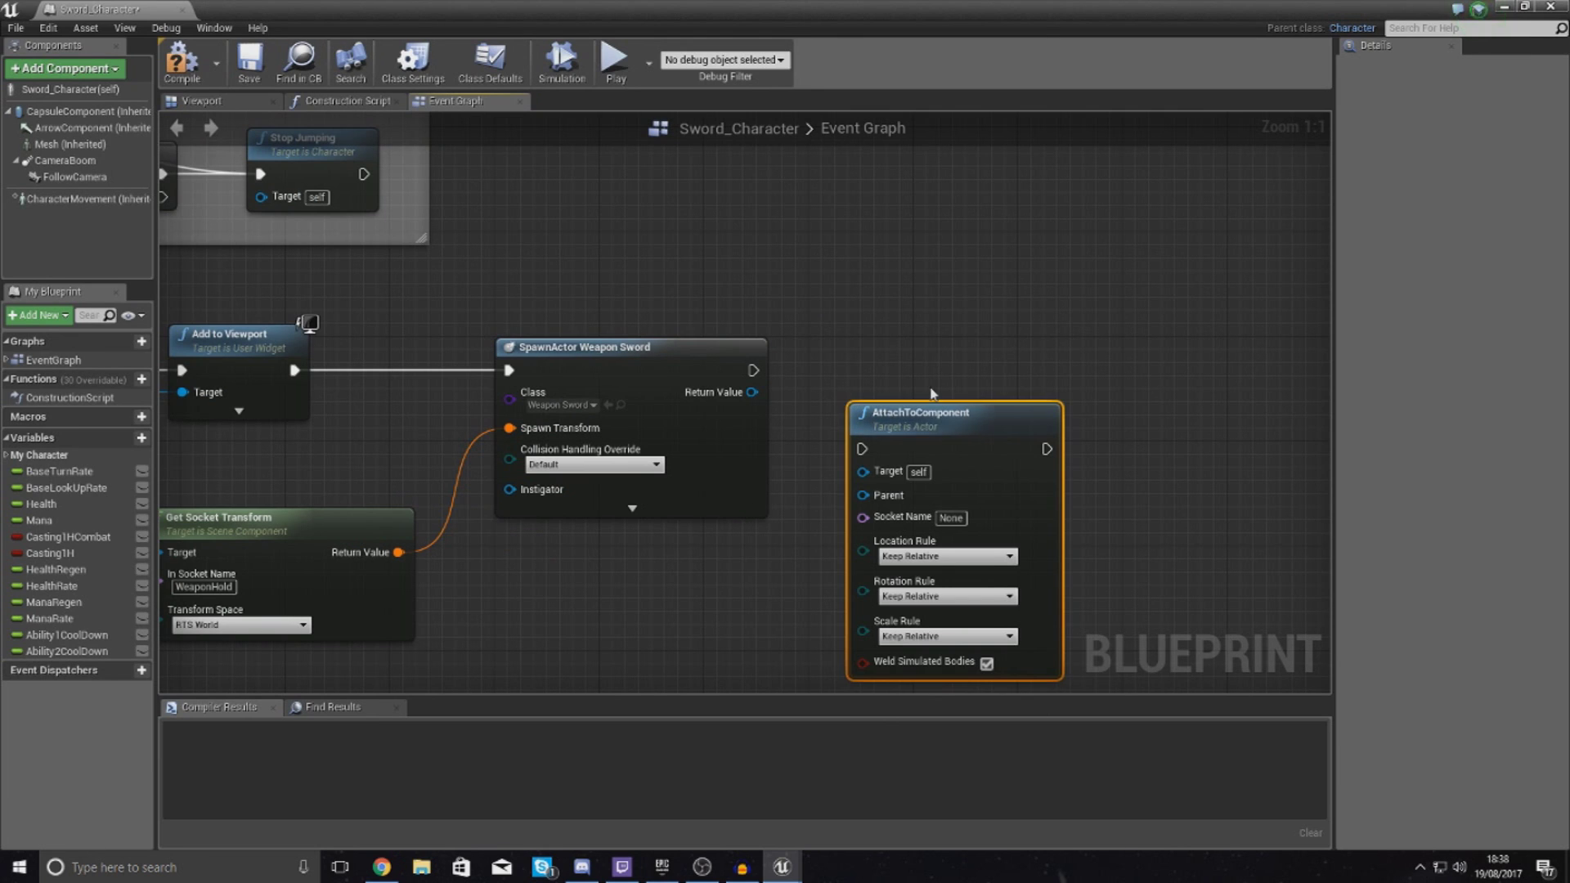
drag(928, 422, 929, 357)
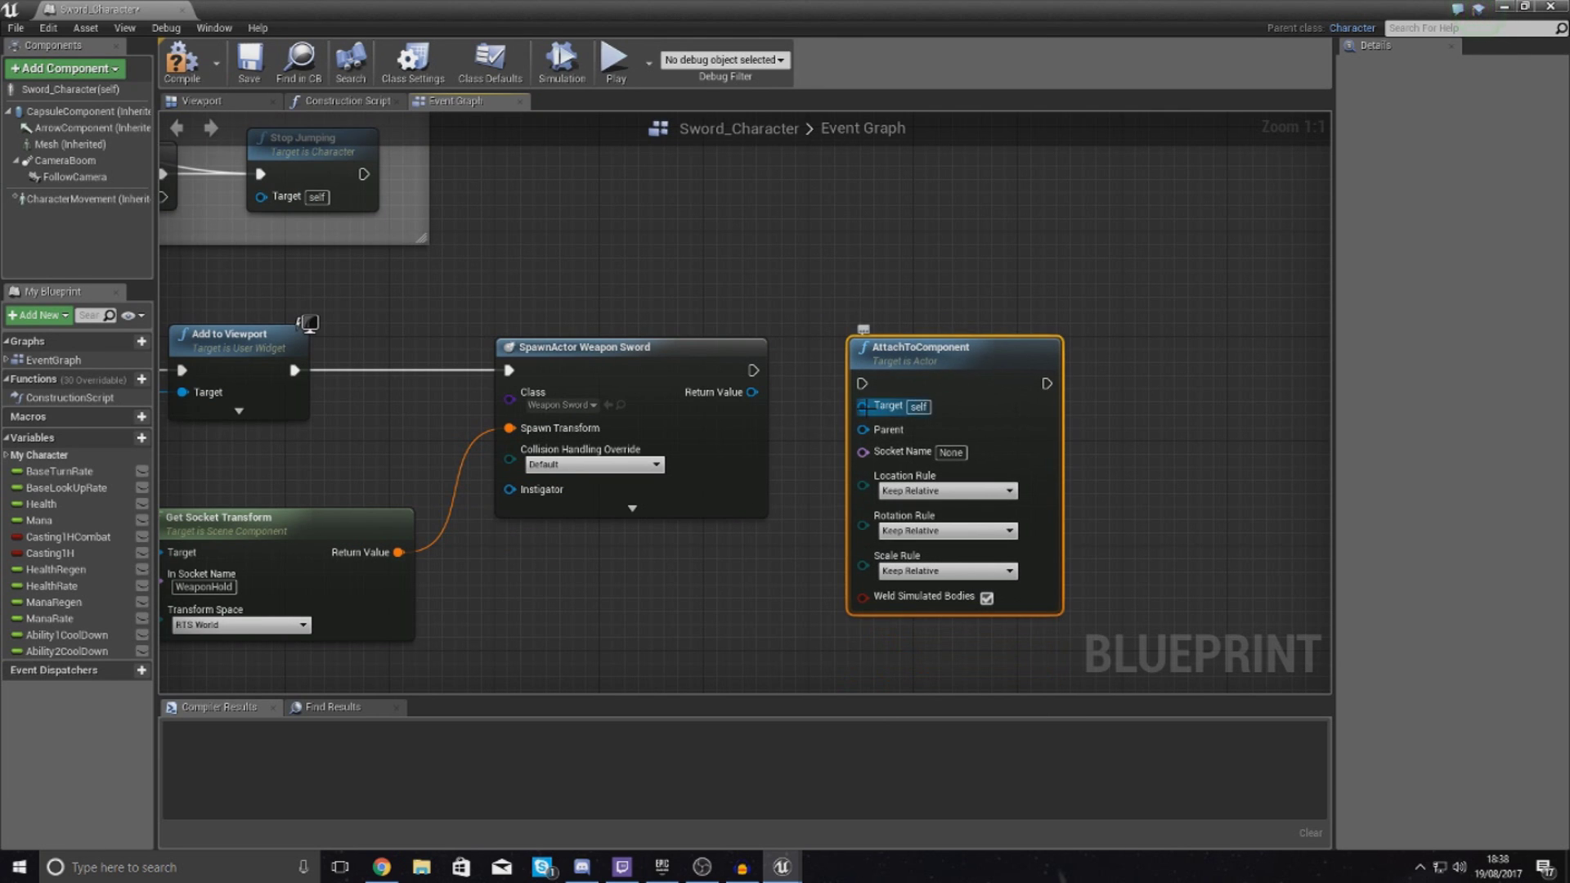
drag(861, 406, 819, 417)
drag(880, 318, 865, 395)
click(842, 429)
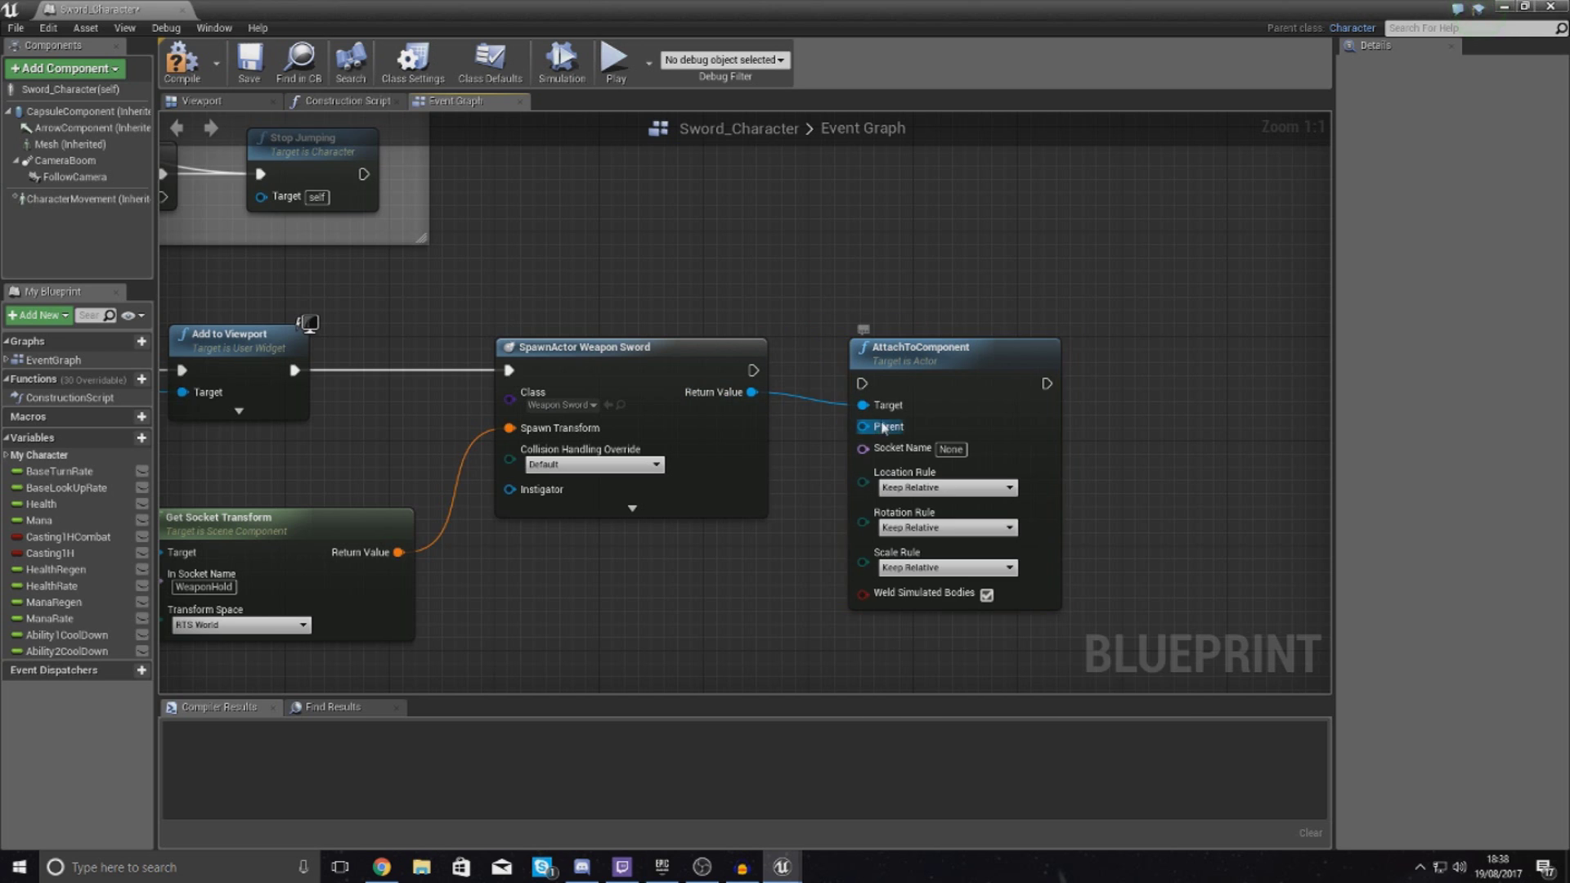
Connect a Mesh reference to AttachToComponent's Parent, set Socket Name to WeaponHold, and link its execution input to the SpawnActor node
drag(69, 144, 863, 426)
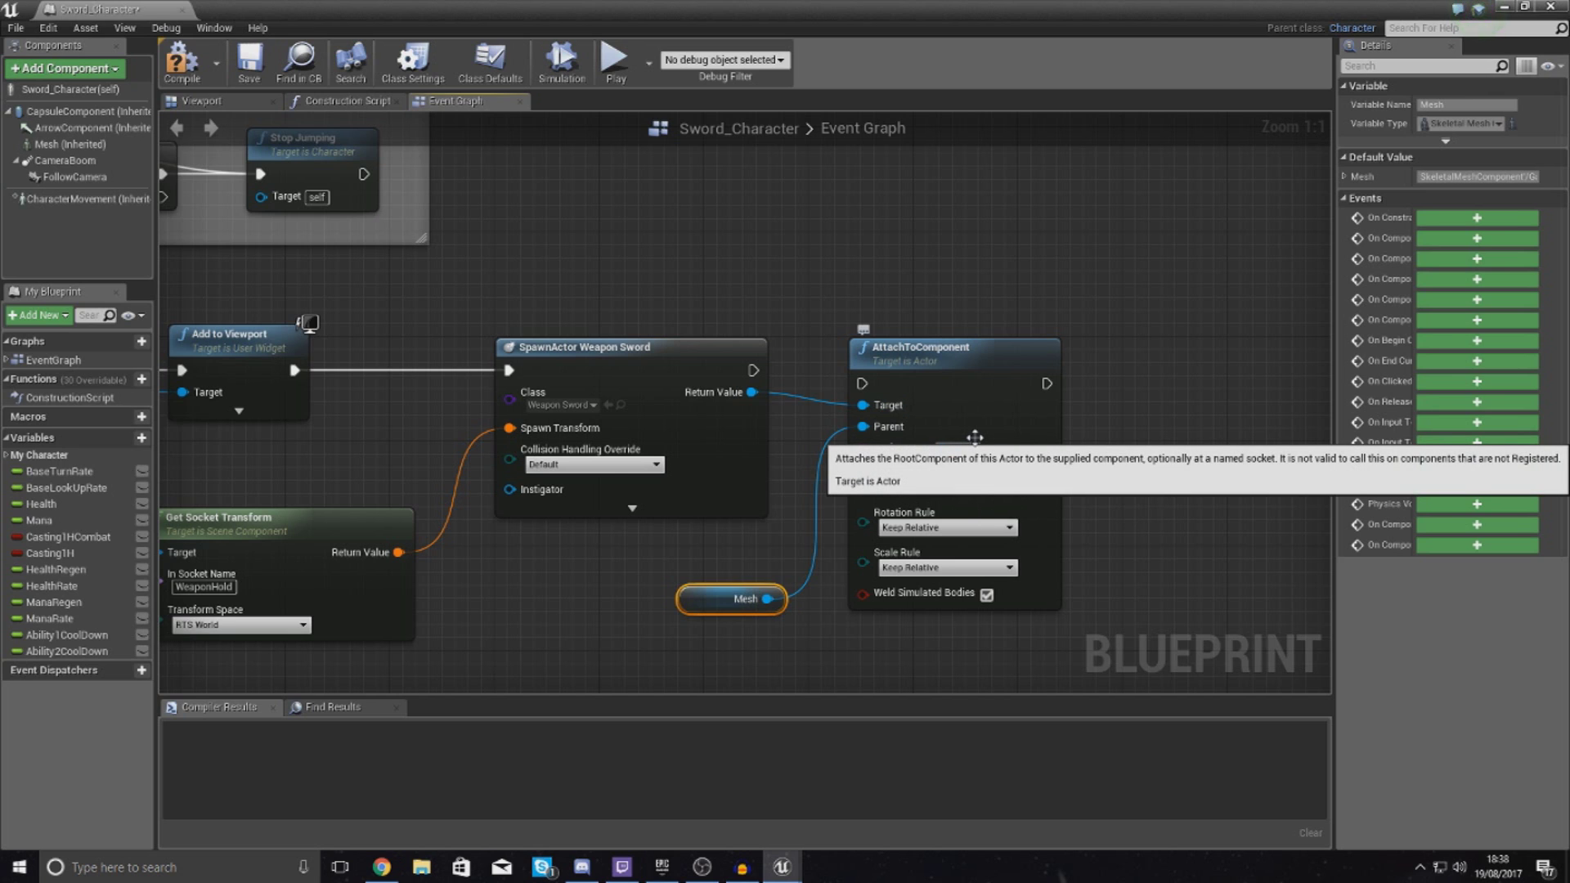
click(1005, 227)
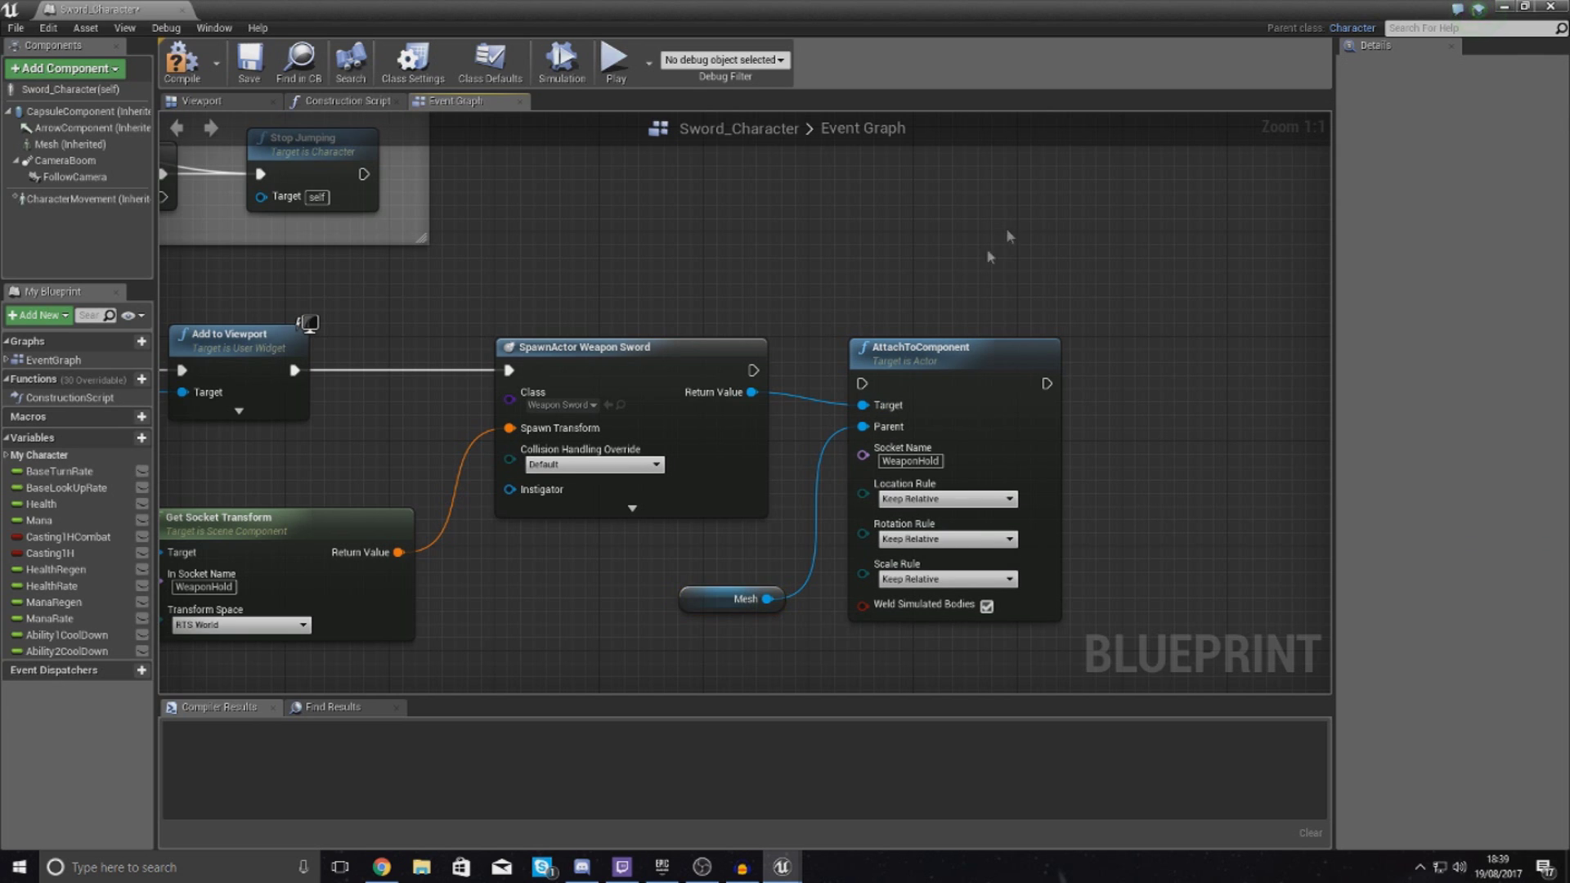
drag(861, 382, 752, 372)
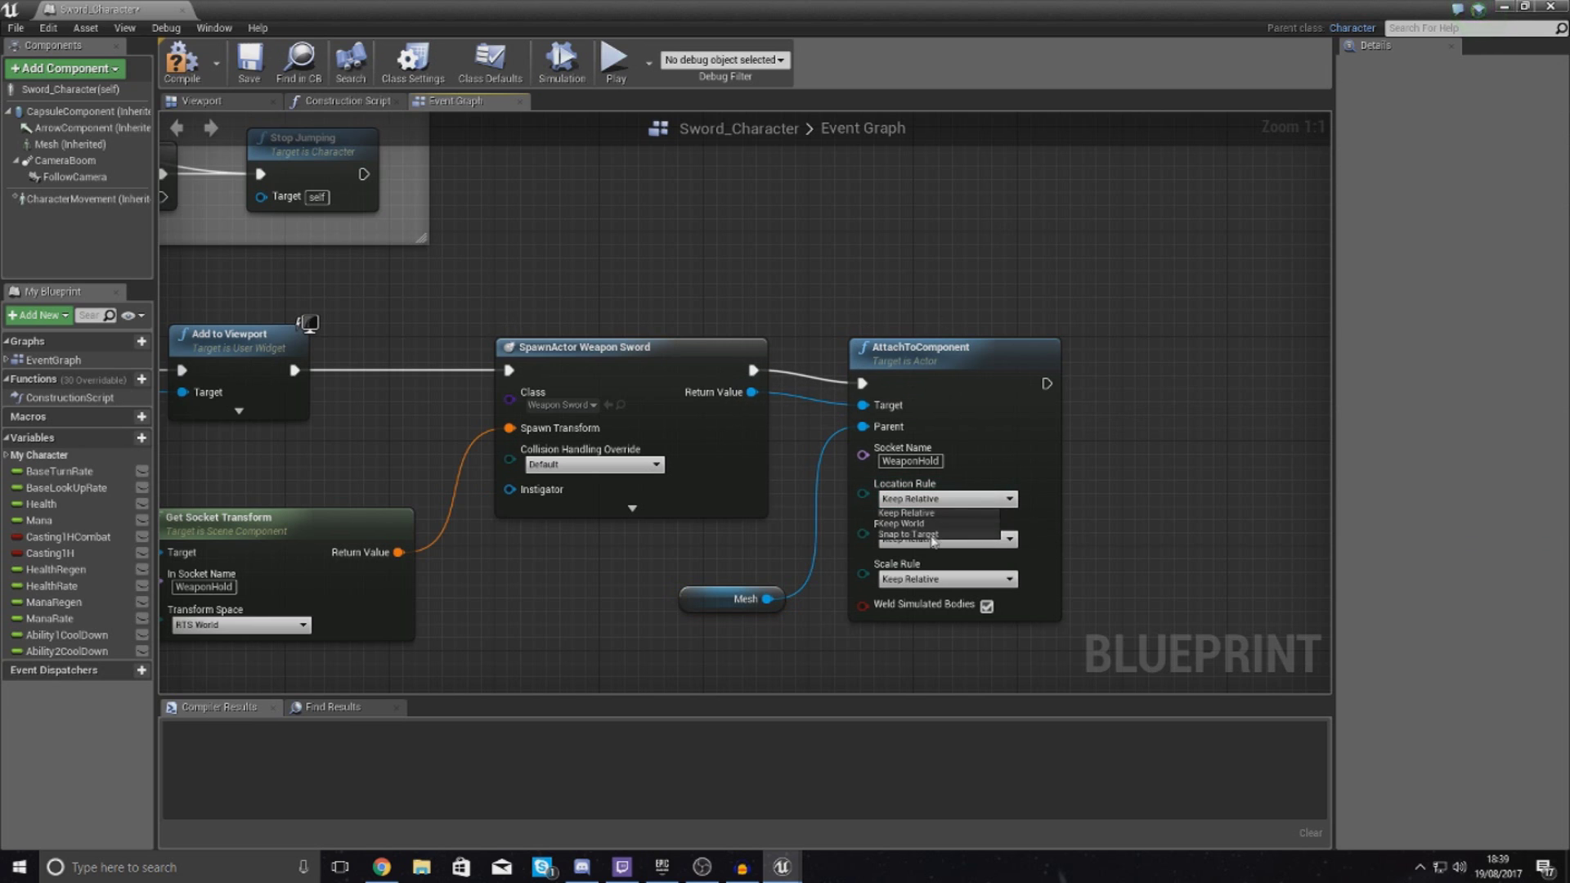
Set AttachToComponent's Location Rule, Rotation Rule and Scale Rule to Snap to Target
click(930, 536)
click(930, 539)
click(919, 576)
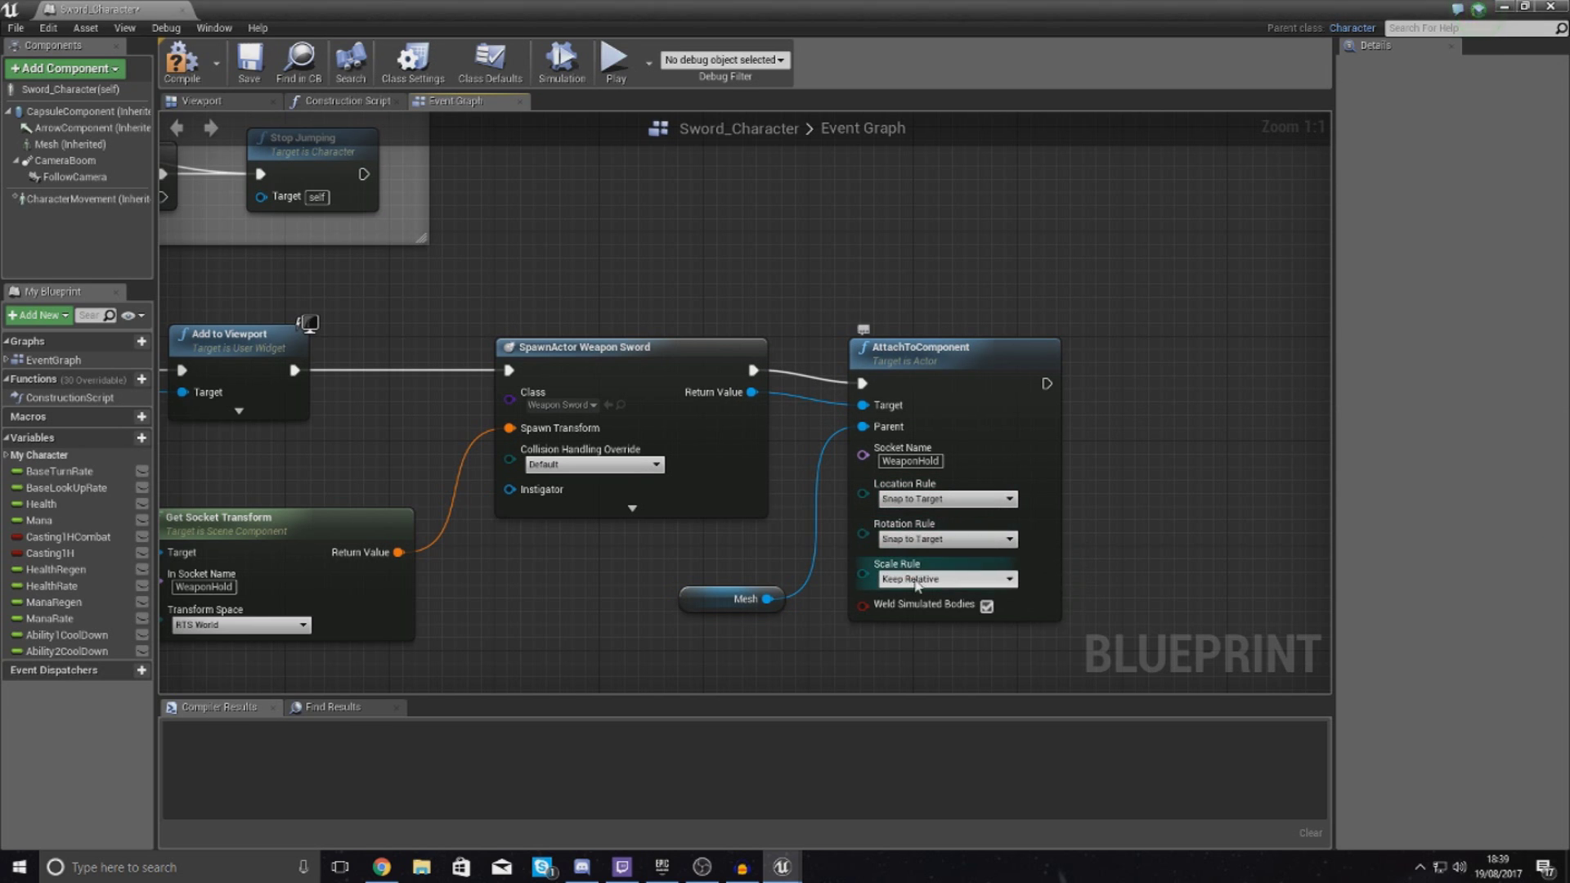
click(916, 579)
click(914, 623)
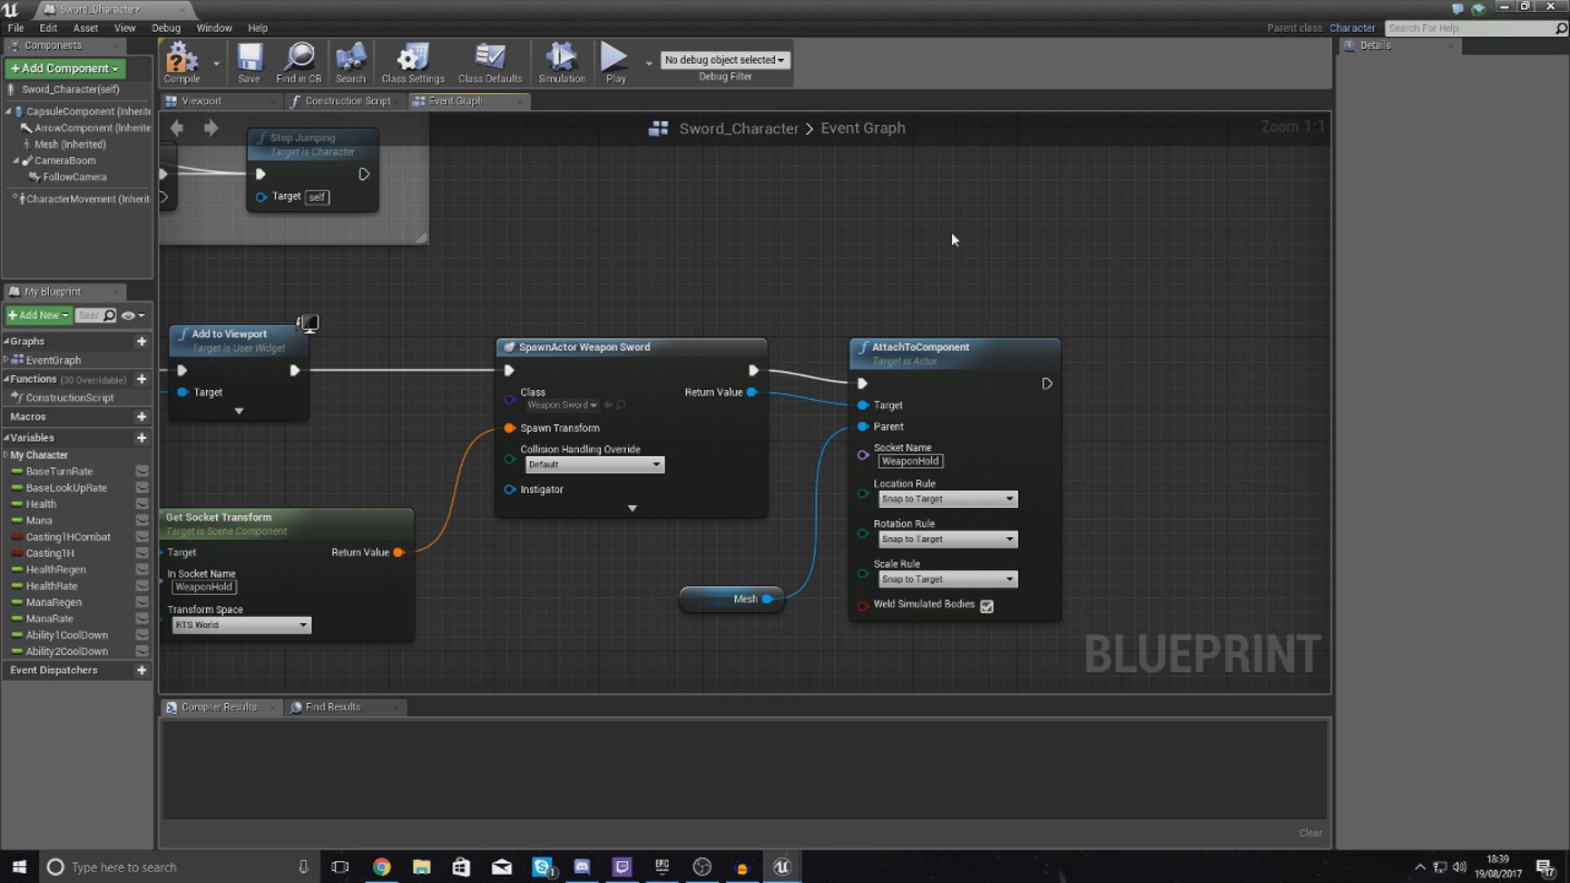
Close the Sword_Character Blueprint and play the level, running the paladin around to check how the attached sword follows his hand
click(191, 12)
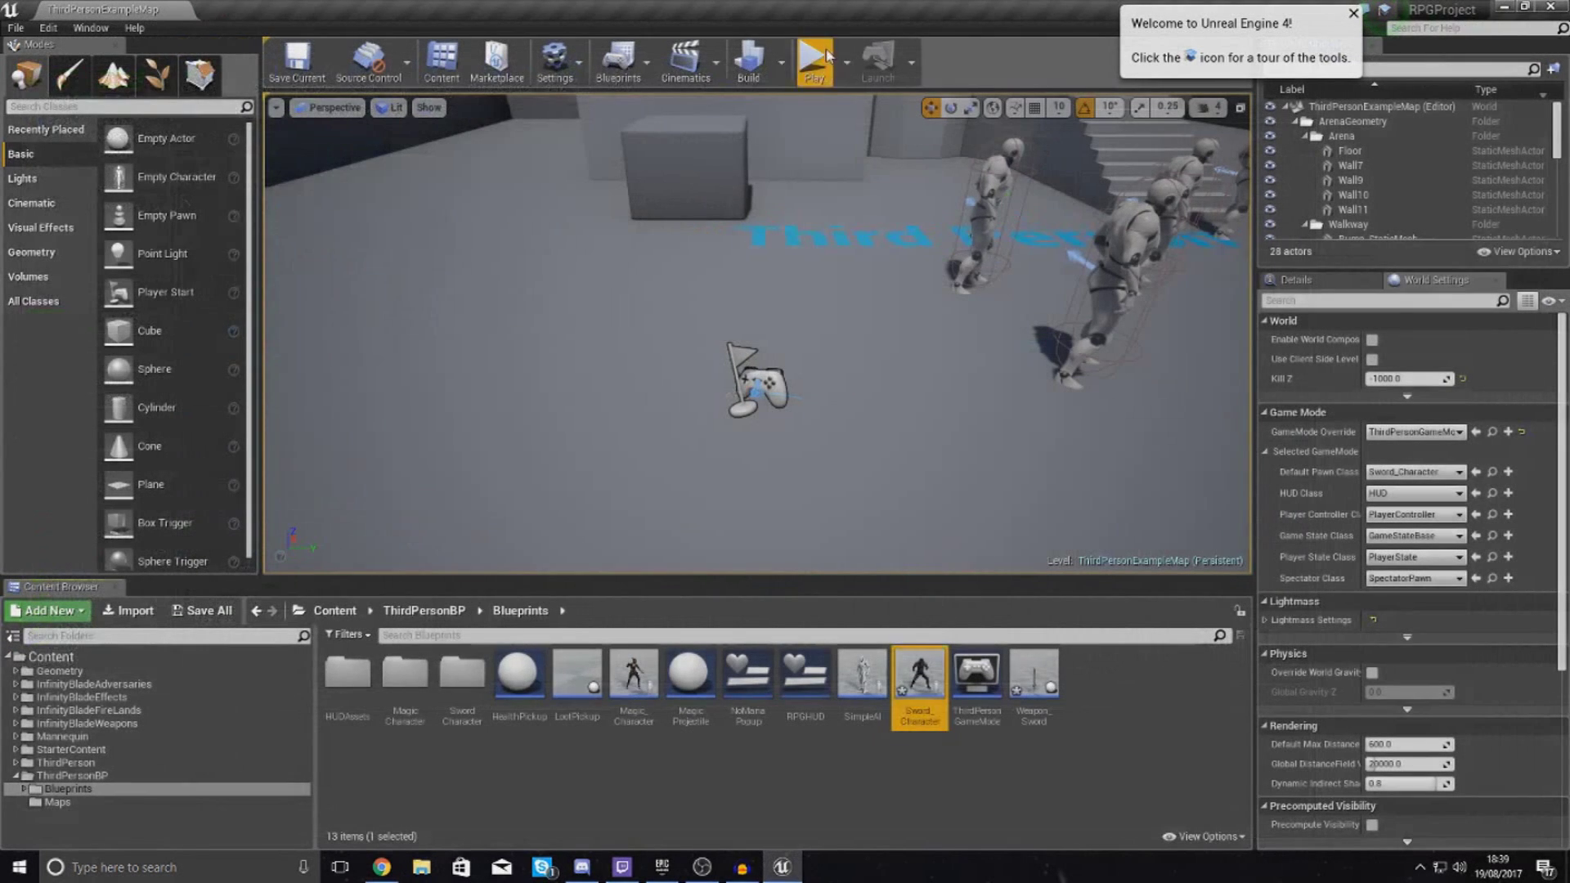
click(813, 61)
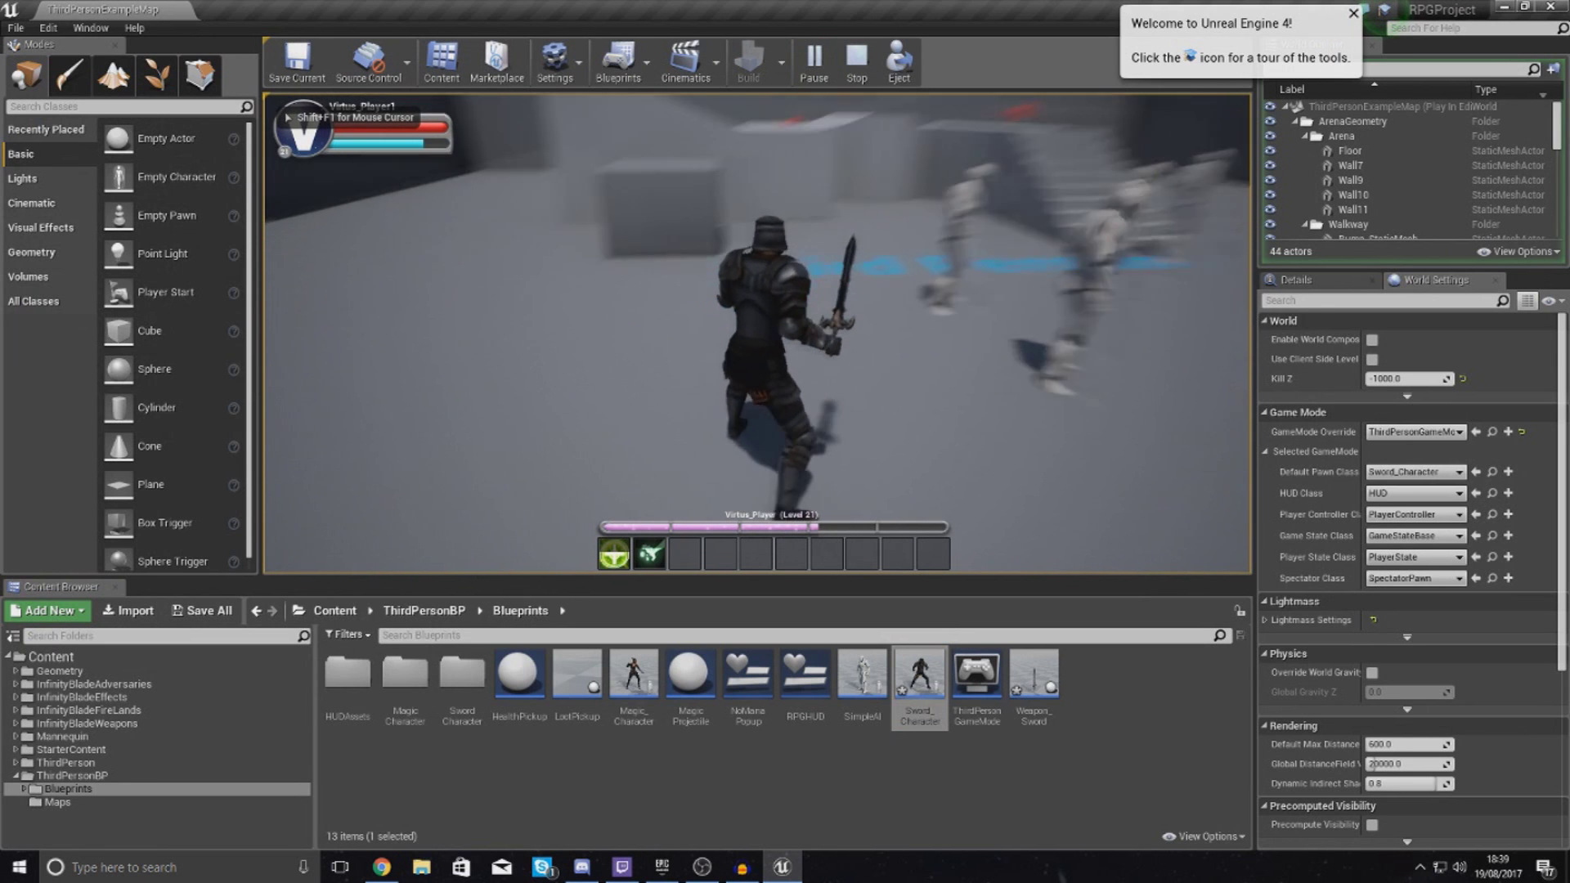
key(w)
key(w)
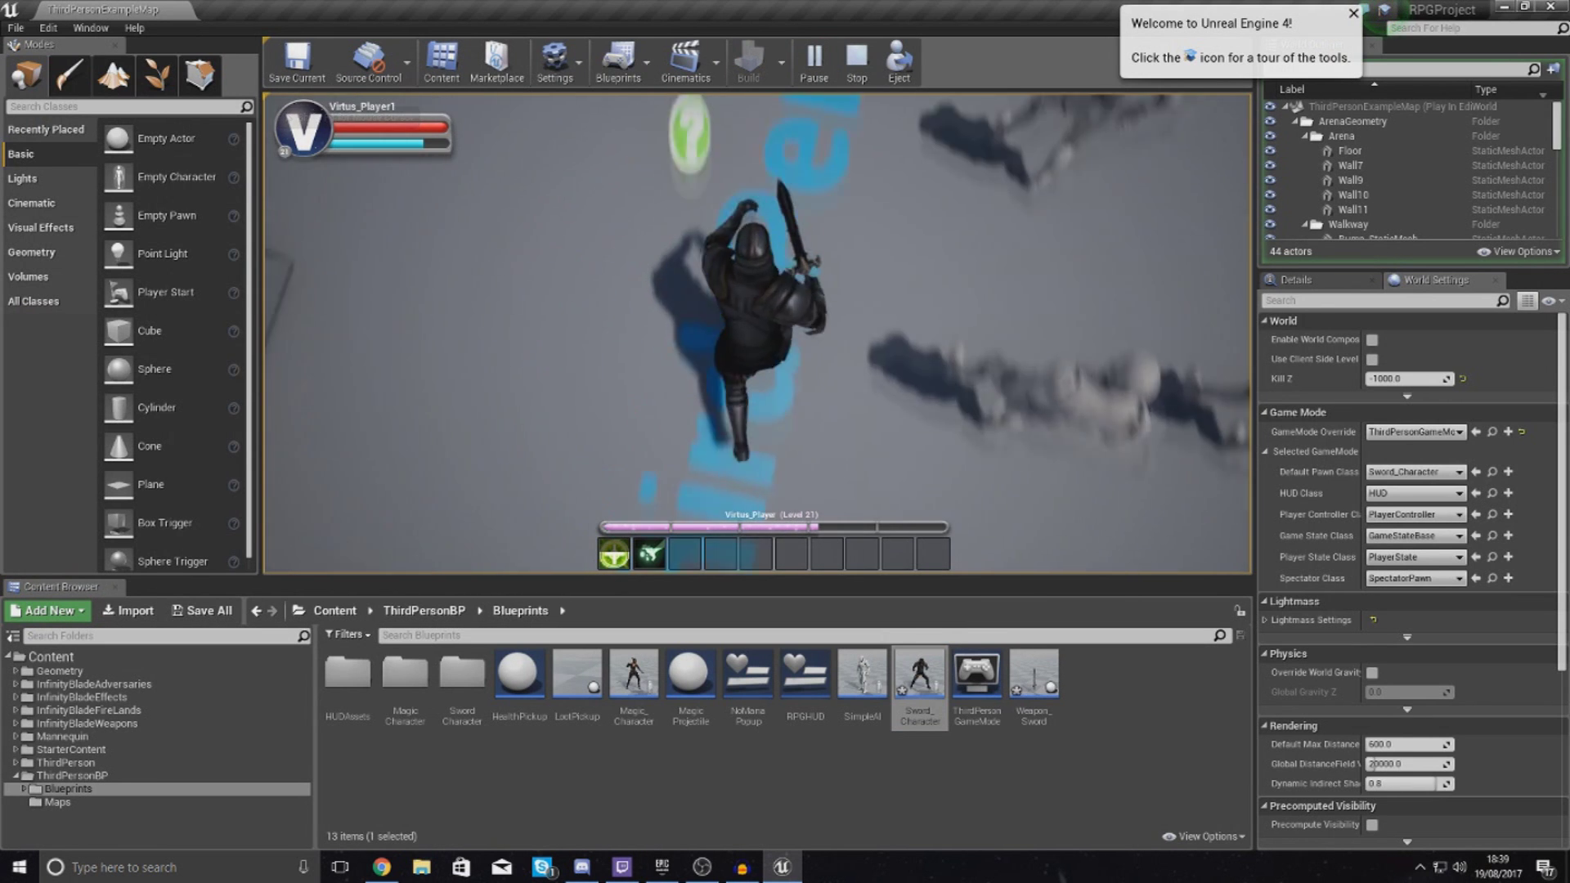
key(w)
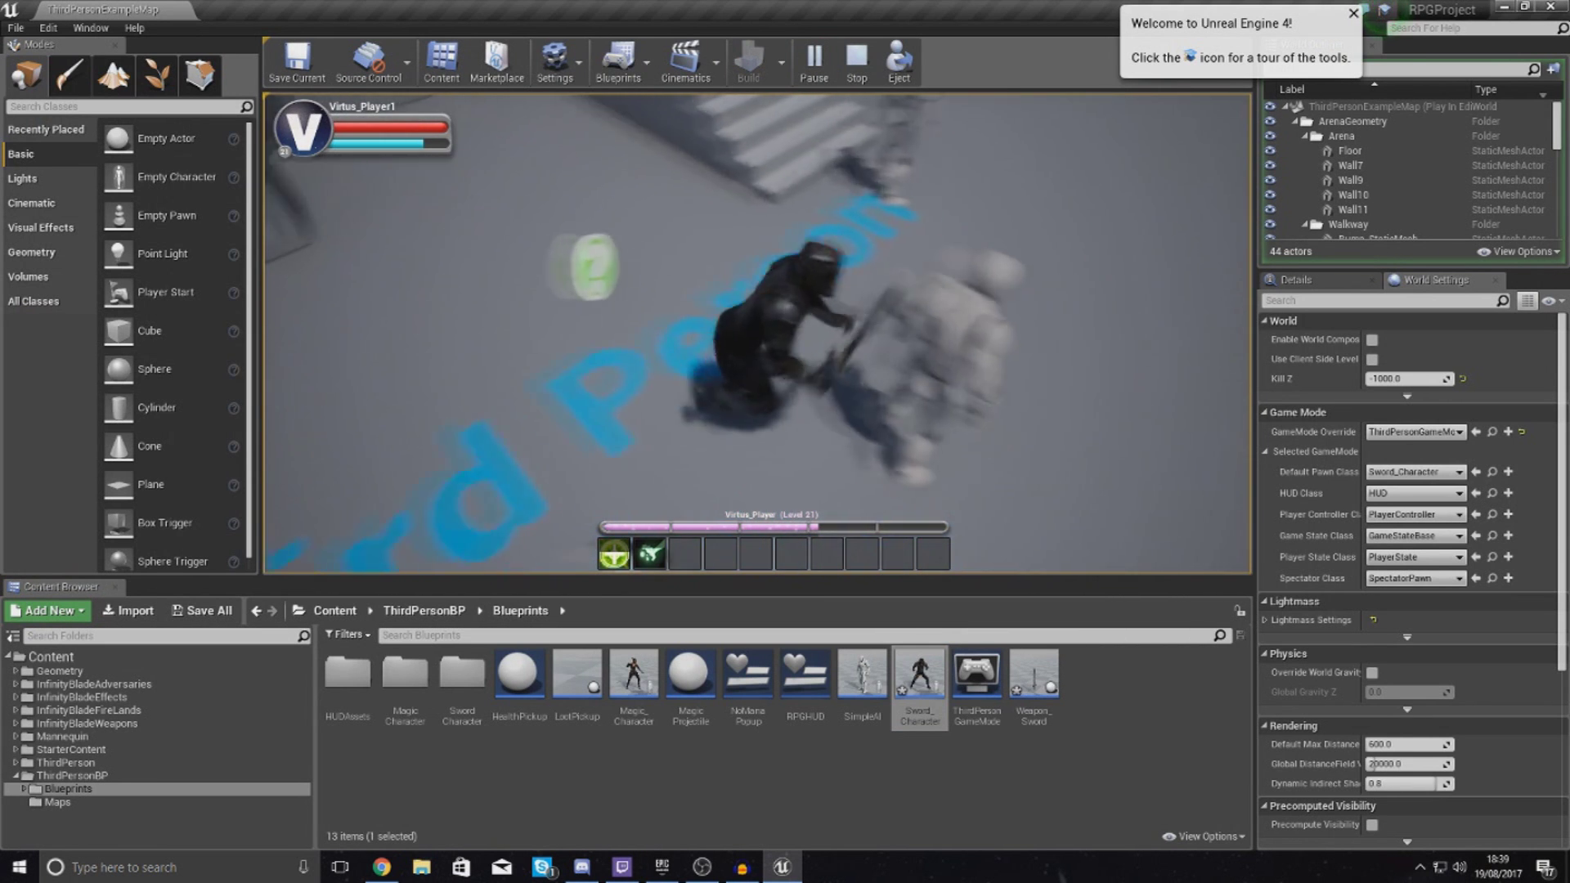
key(d)
key(w)
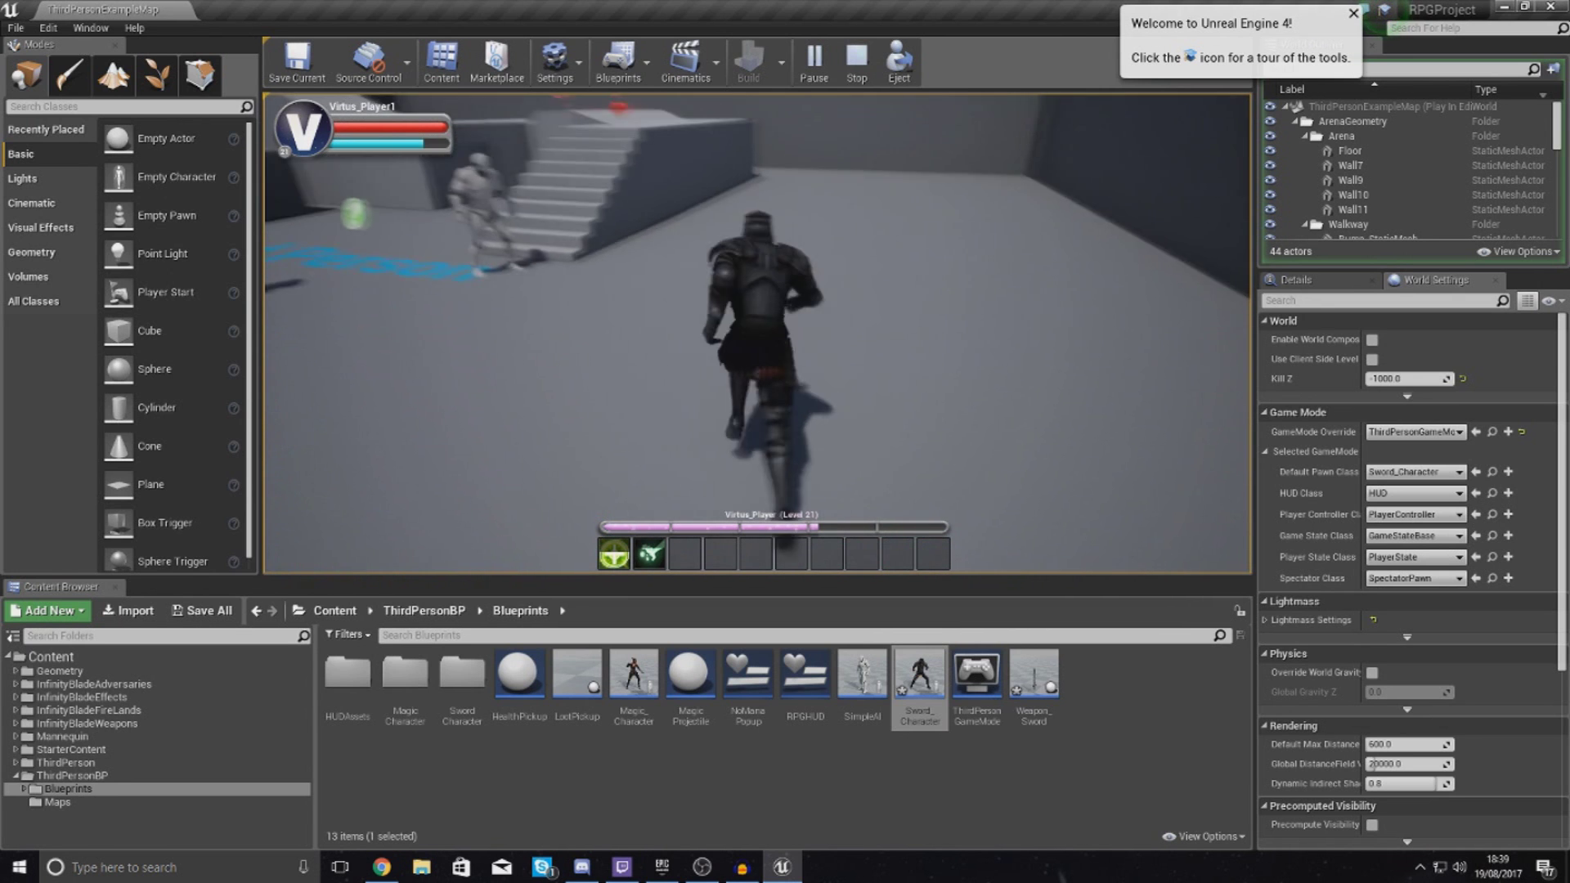
key(s)
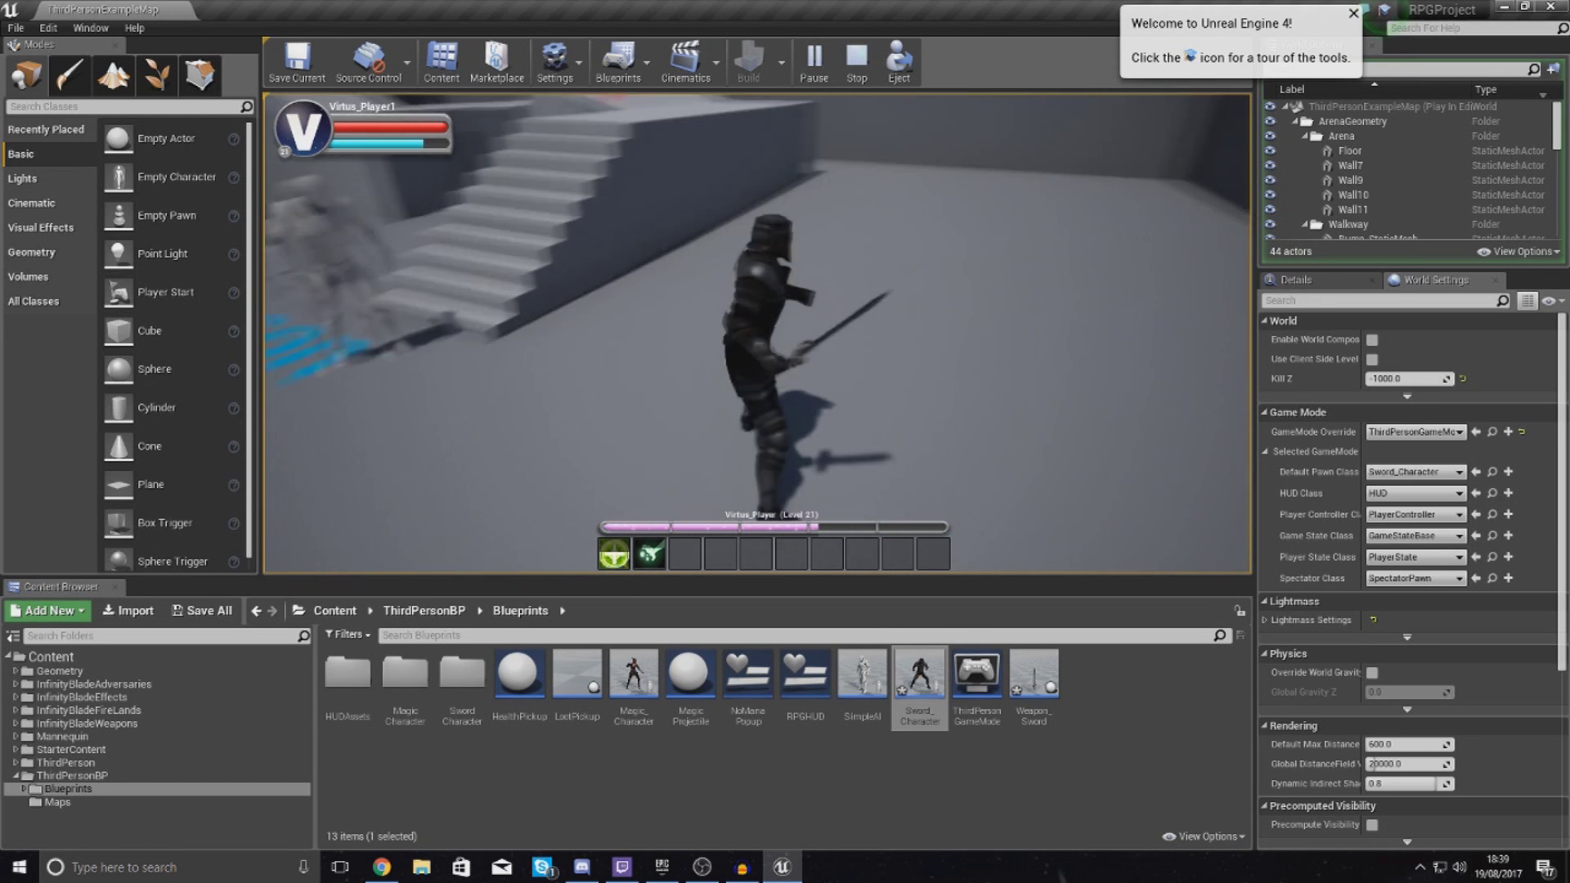
Run and jump the paladin over the arena's raised blocks and floor to examine the sword's attachment in motion, then end the play session
key(w)
key(w)
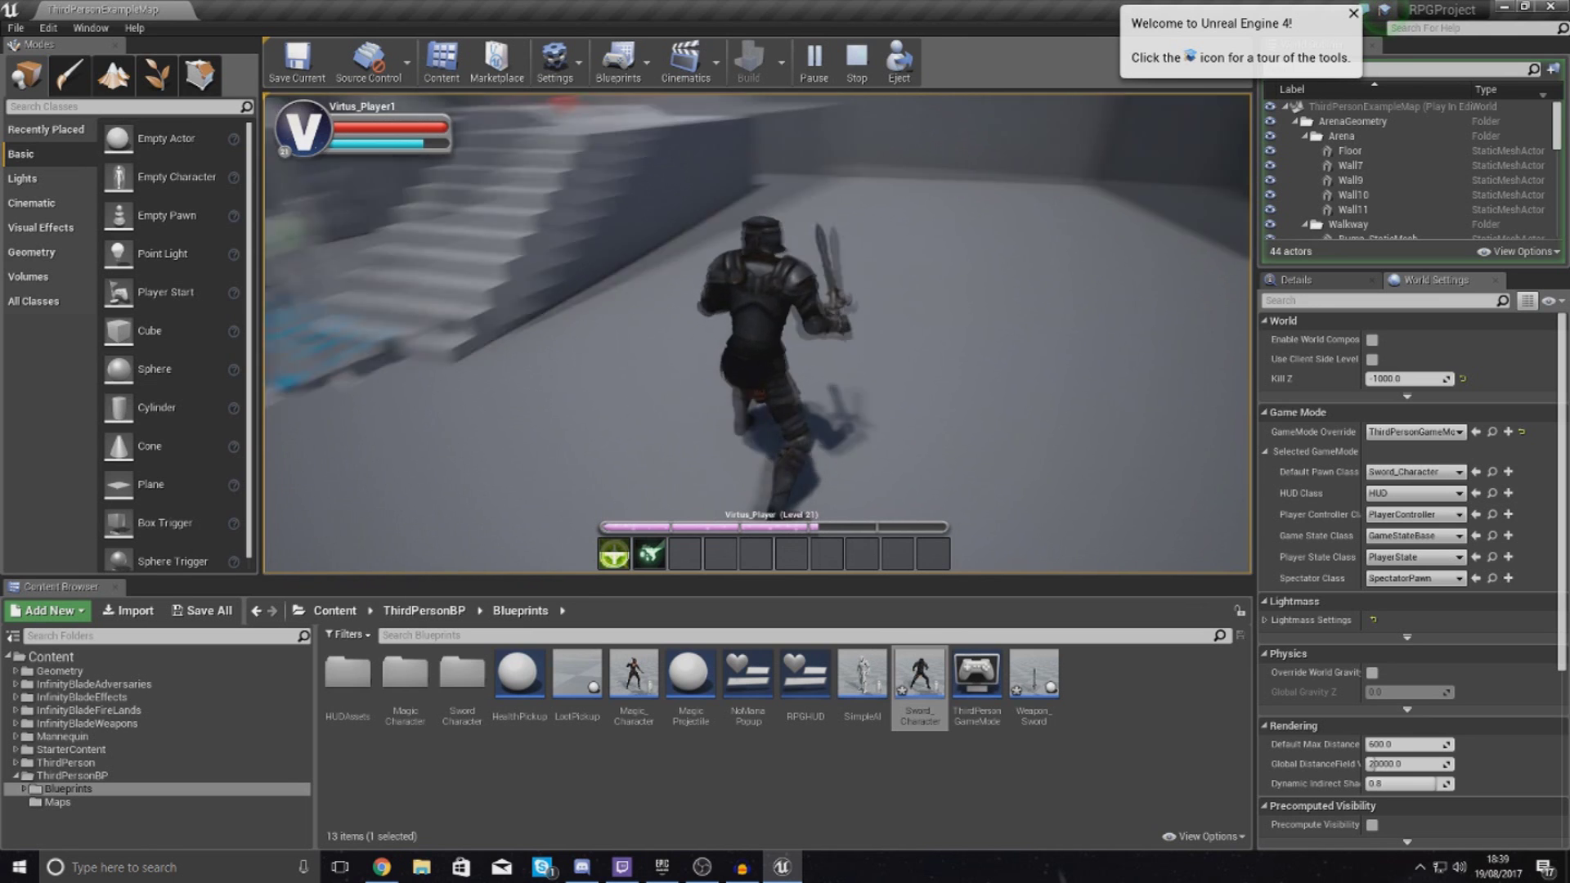
key(w)
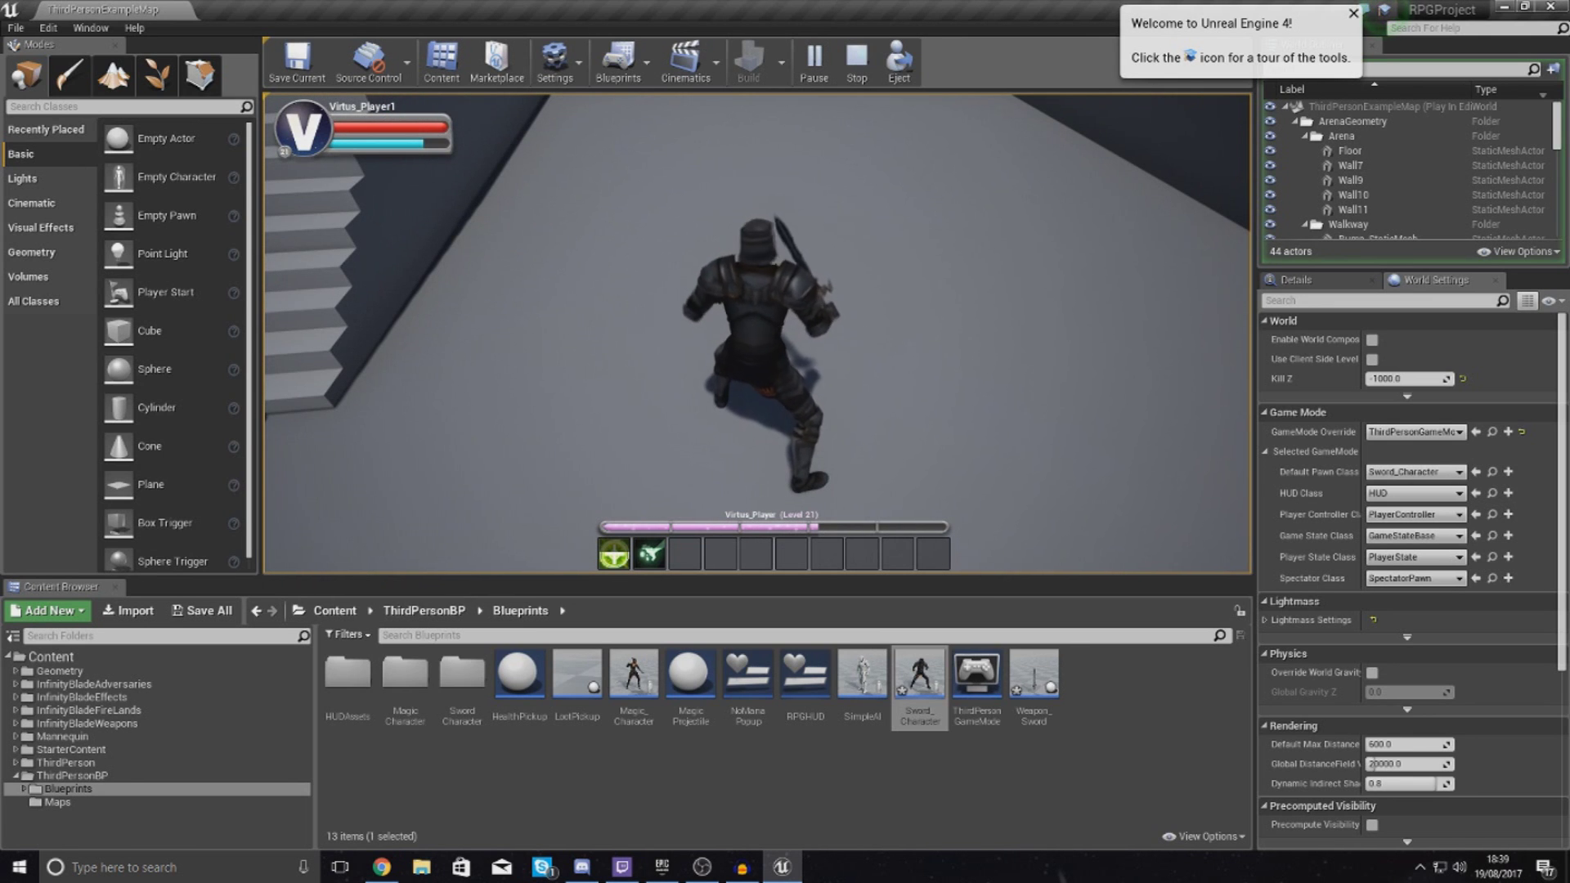
key(w)
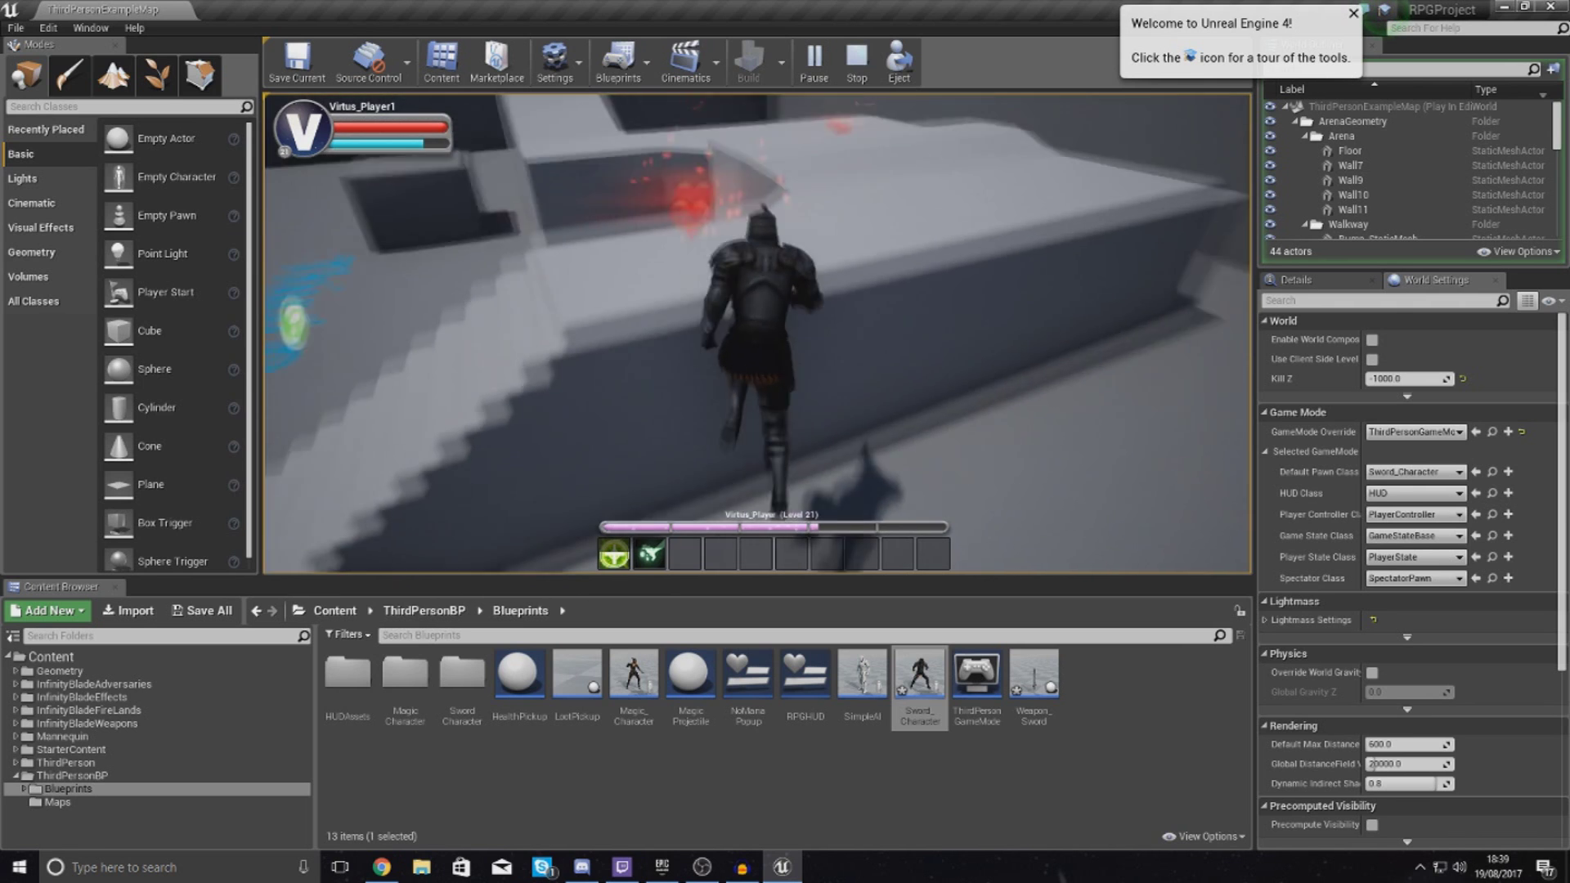
key(space)
key(w)
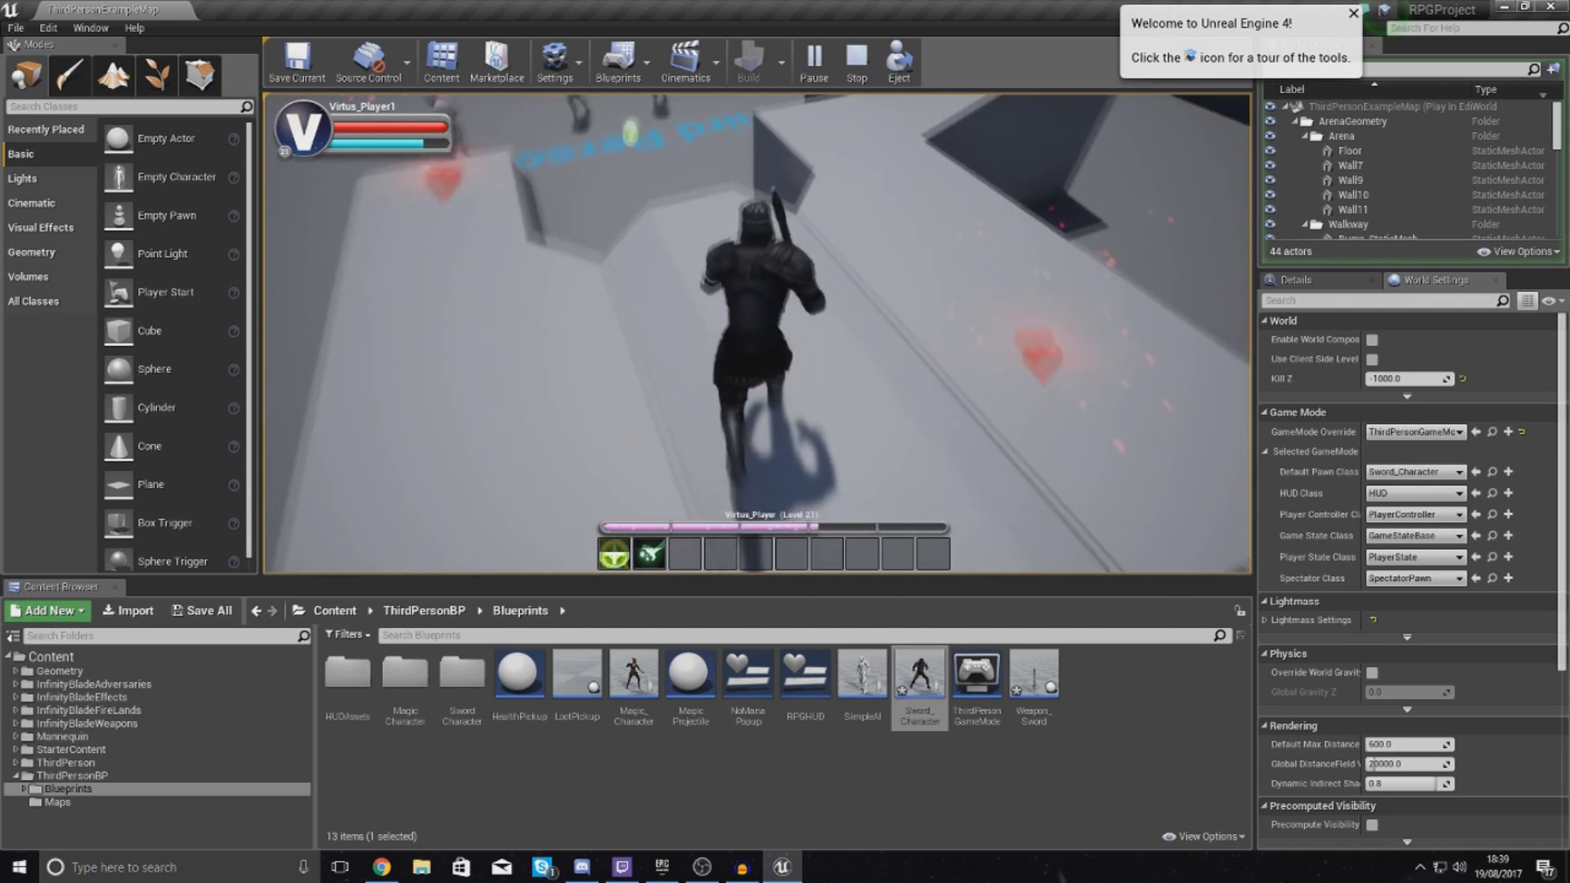
key(w)
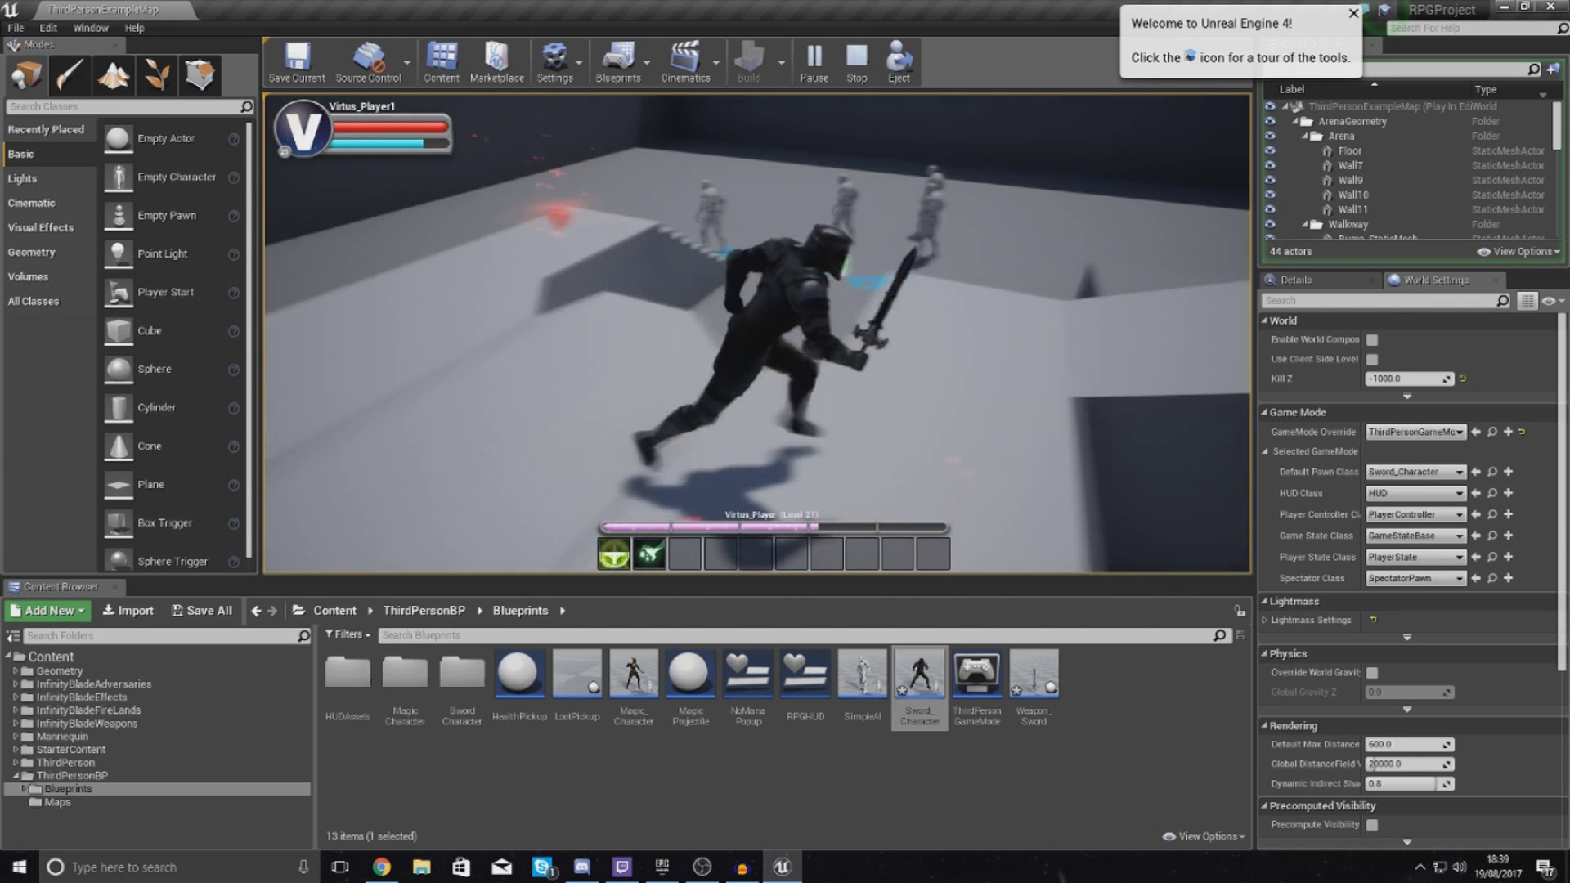
key(w)
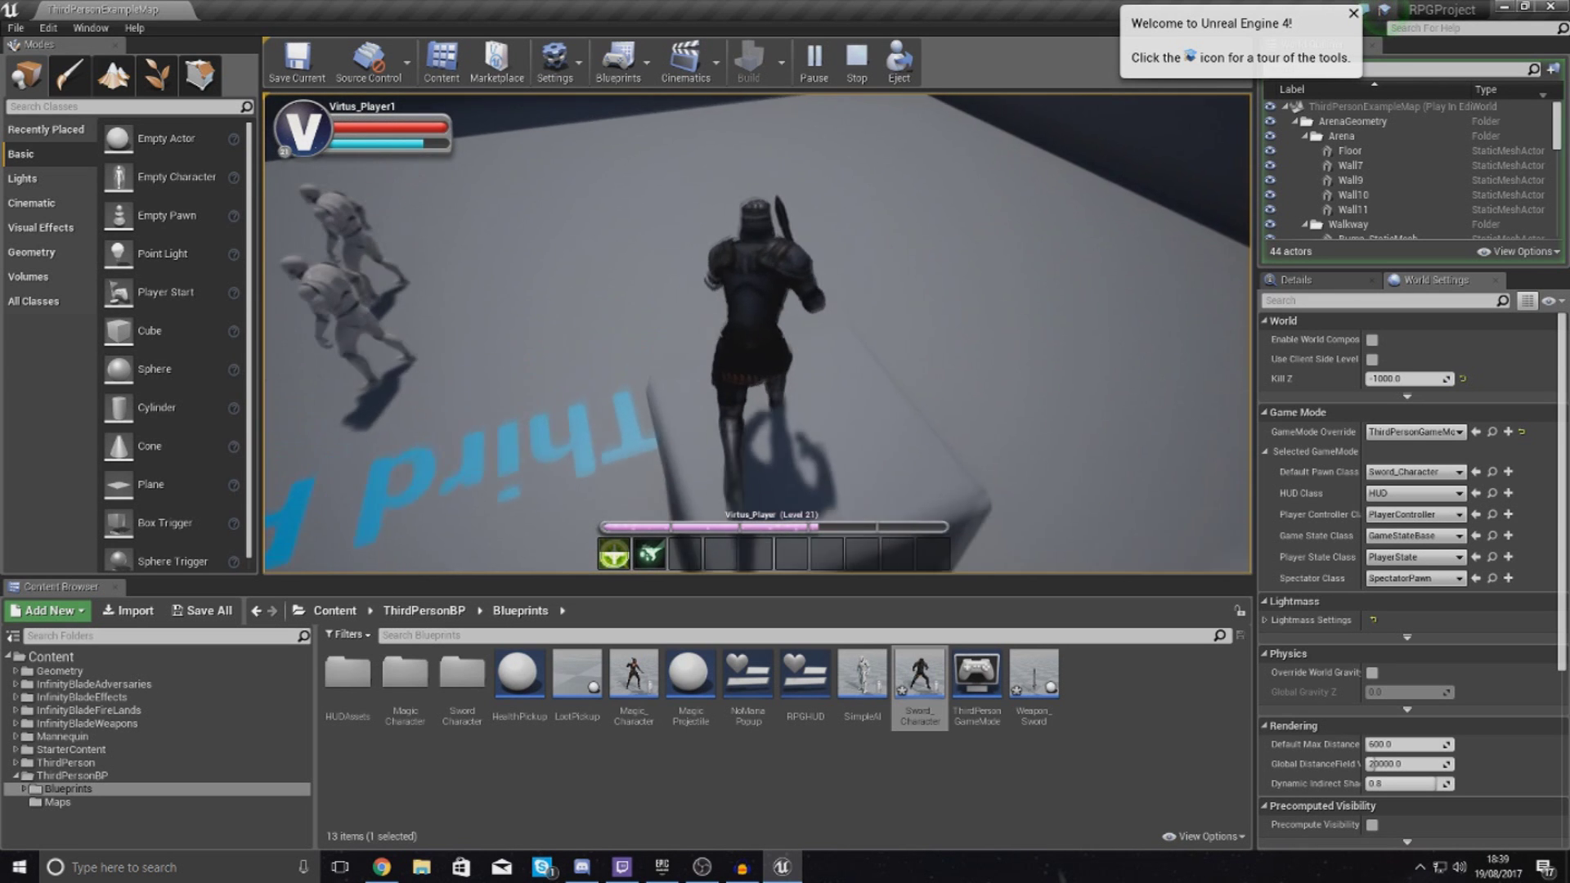
key(d)
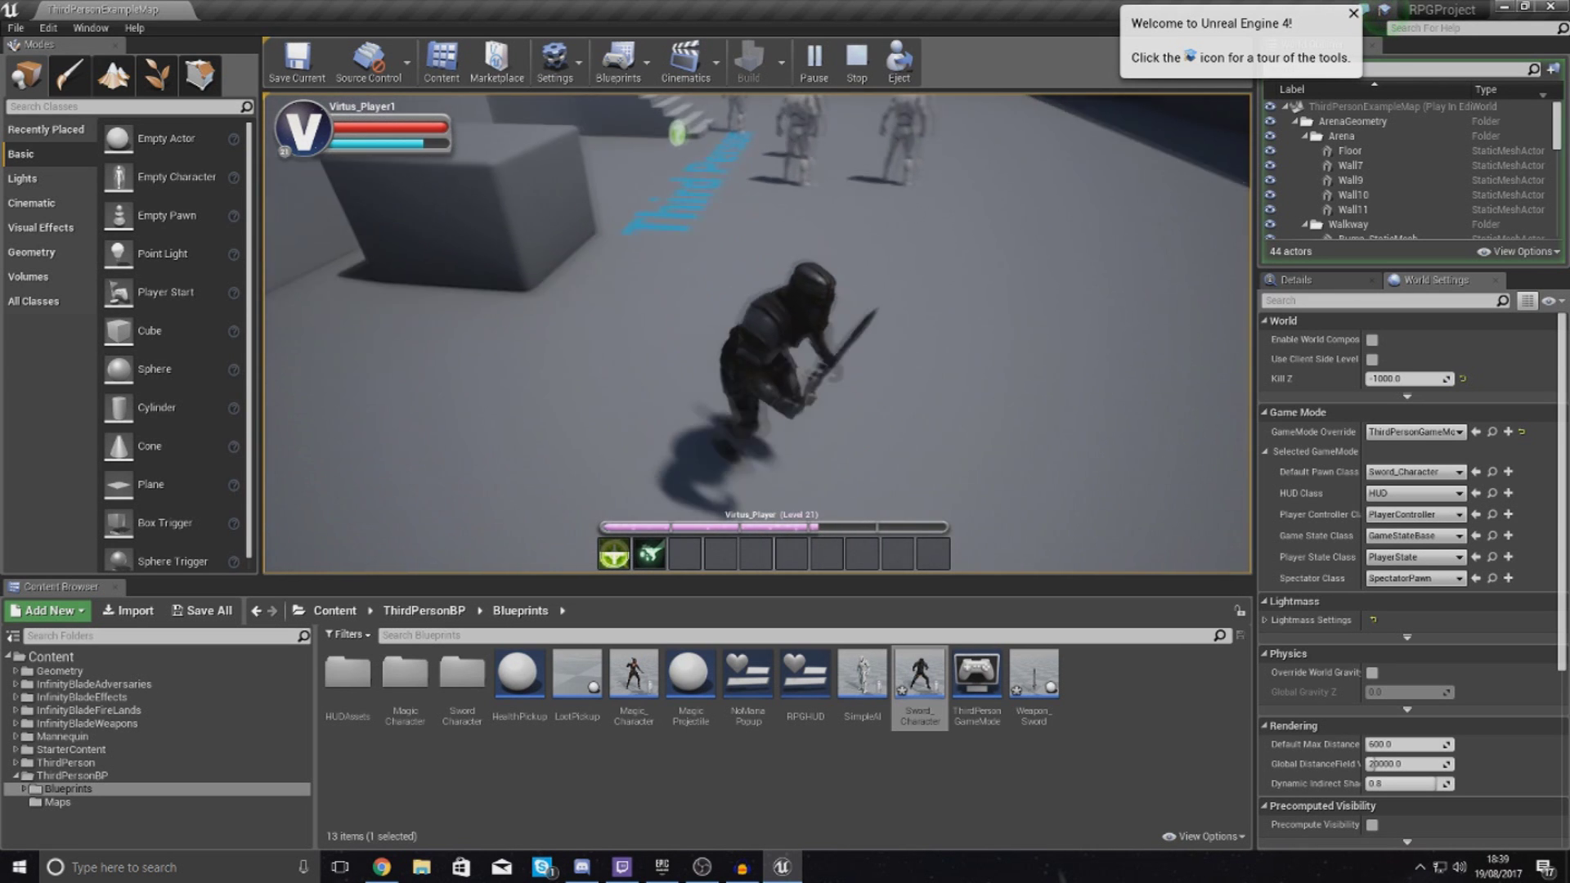
key(w)
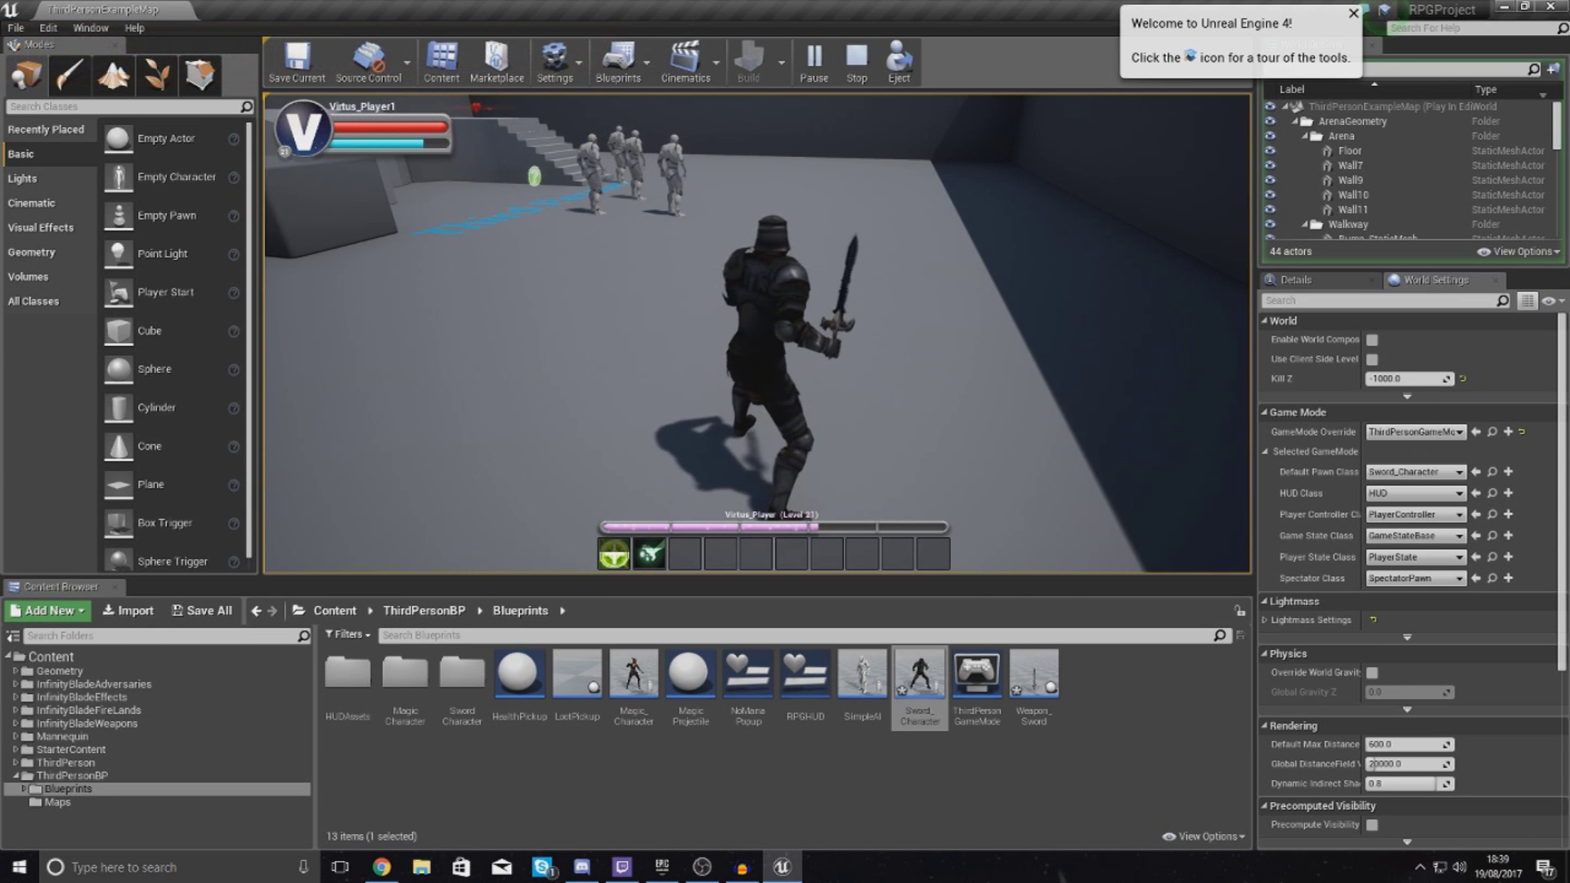
key(Escape)
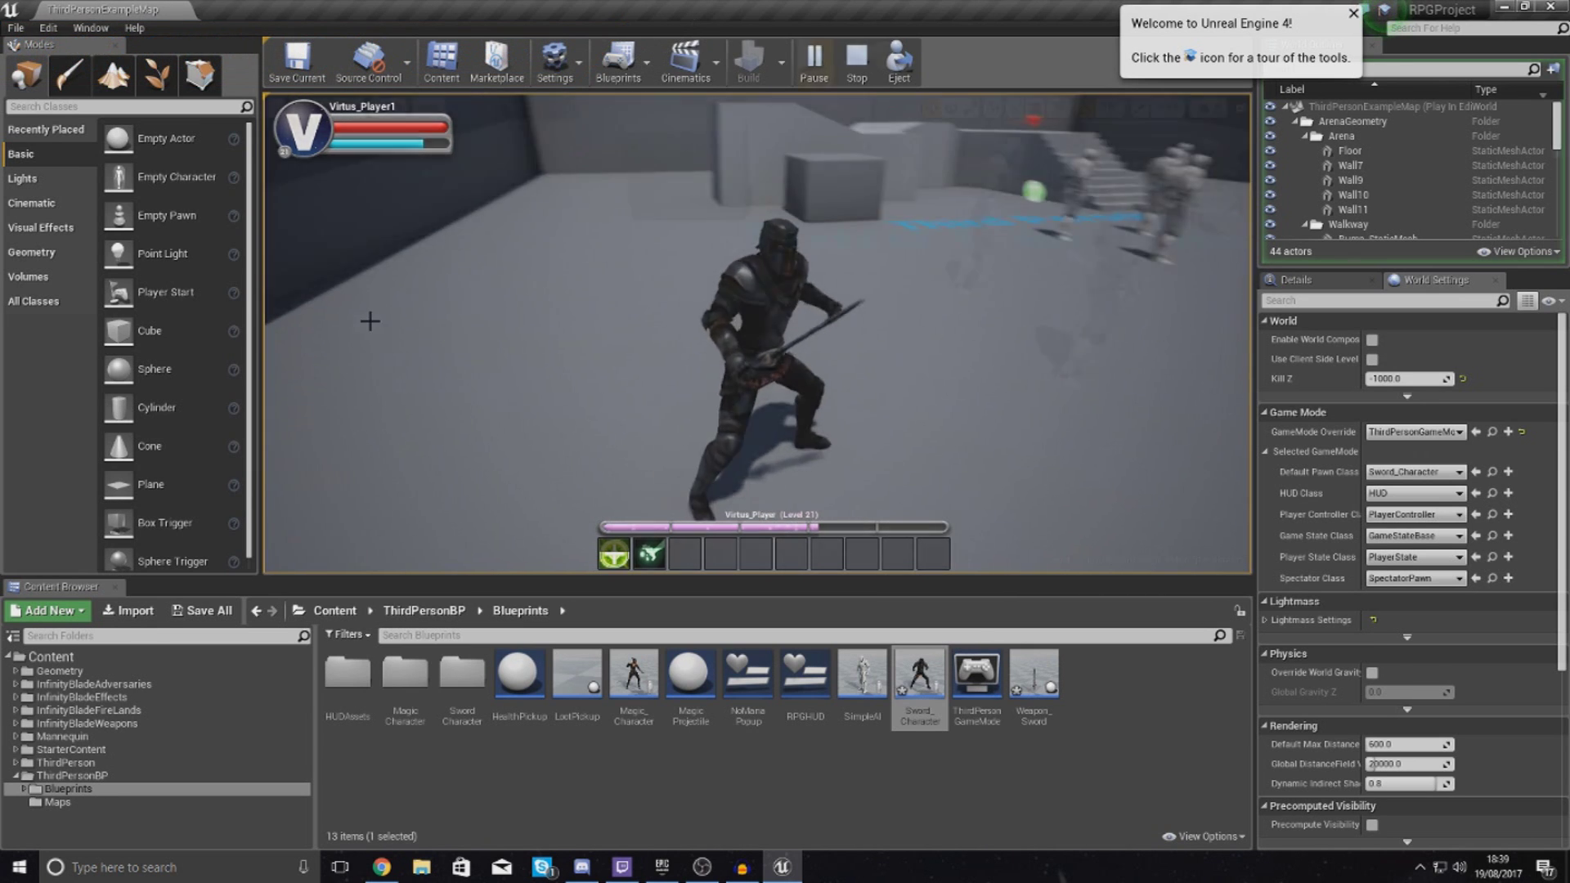